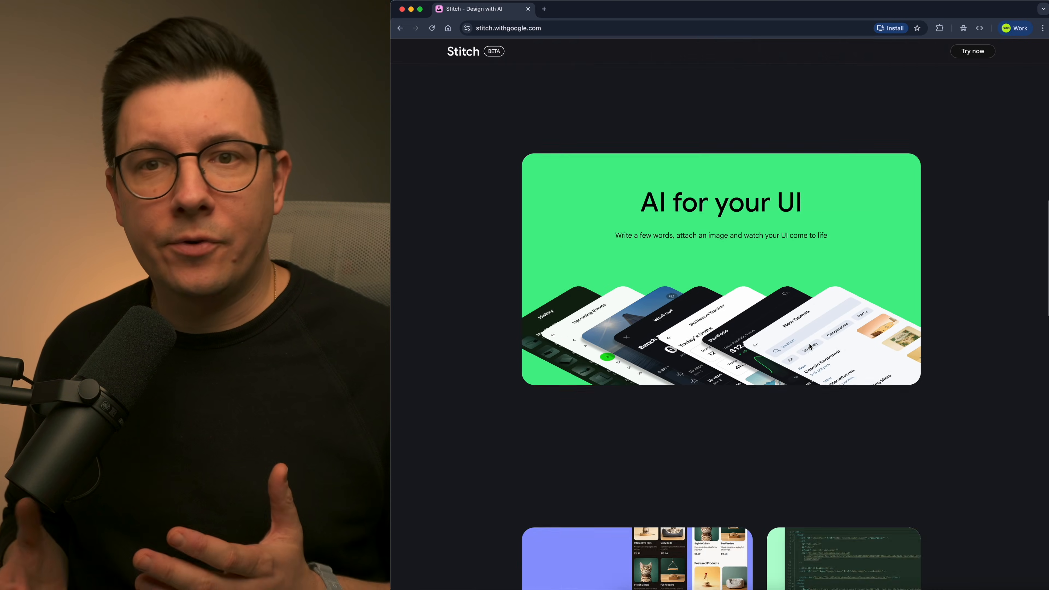
scroll(805, 343, down, 10)
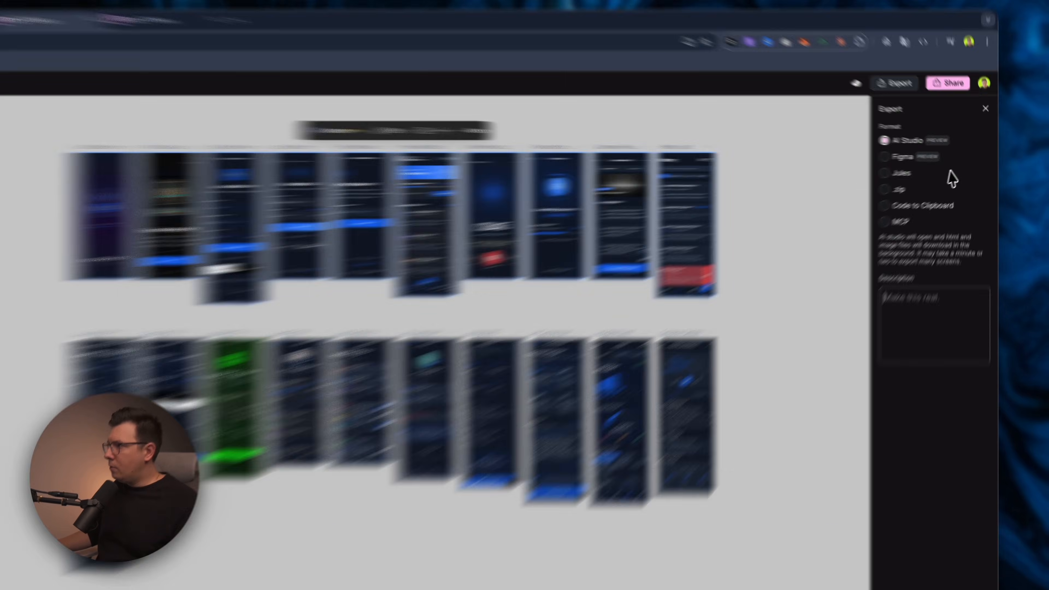
click(884, 157)
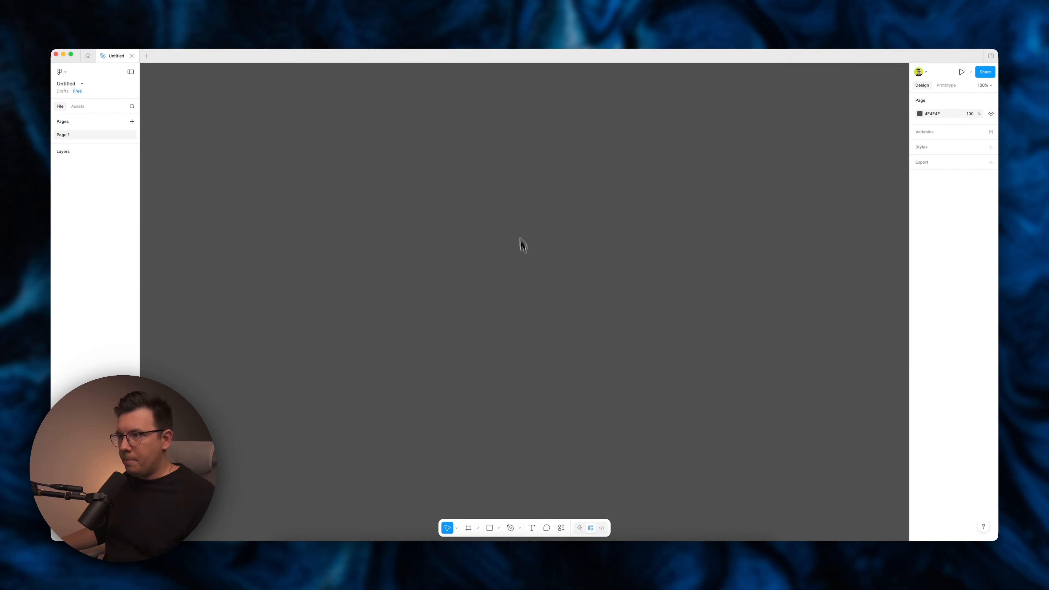
key(super+v)
click(480, 182)
scroll(688, 286, right, 4)
scroll(578, 276, left, 6)
scroll(480, 269, up, 5)
click(599, 256)
double_click(561, 262)
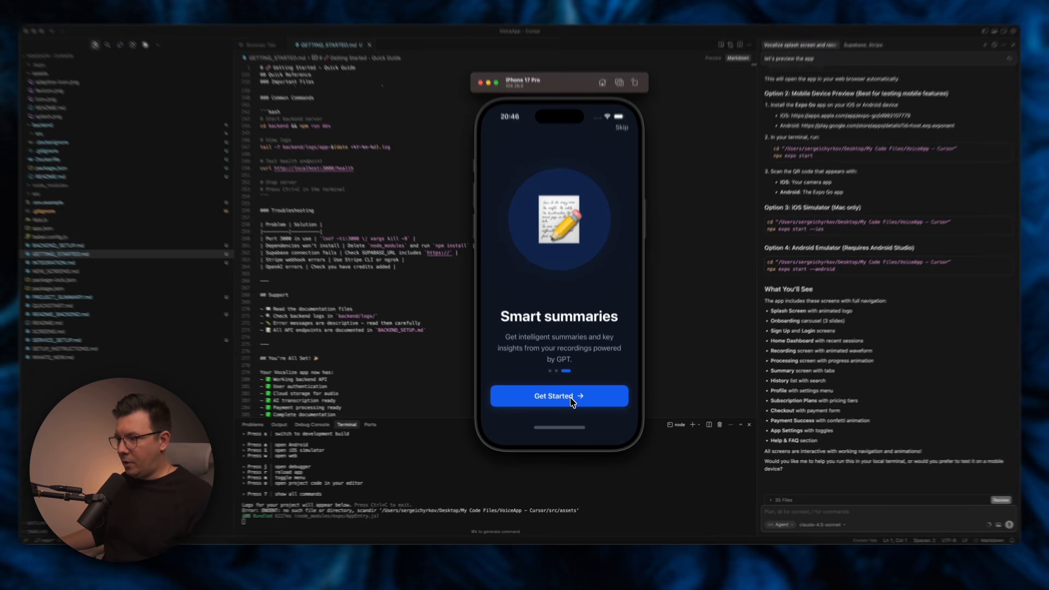
click(569, 397)
click(576, 380)
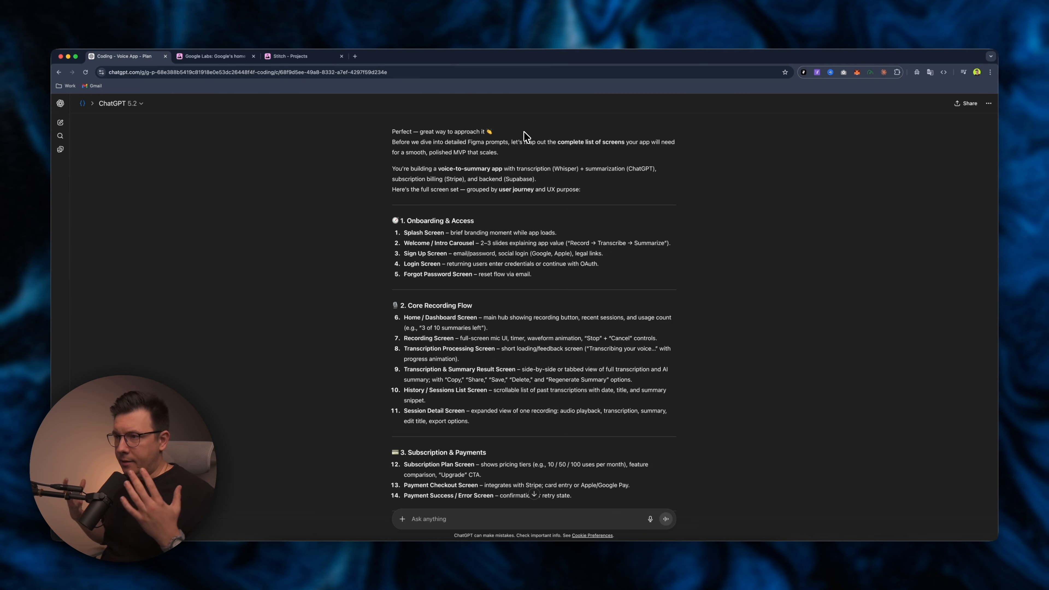
Scroll through the earlier ChatGPT conversation about building the voice-to-summary app and its tech stack.
scroll(604, 252, up, 20)
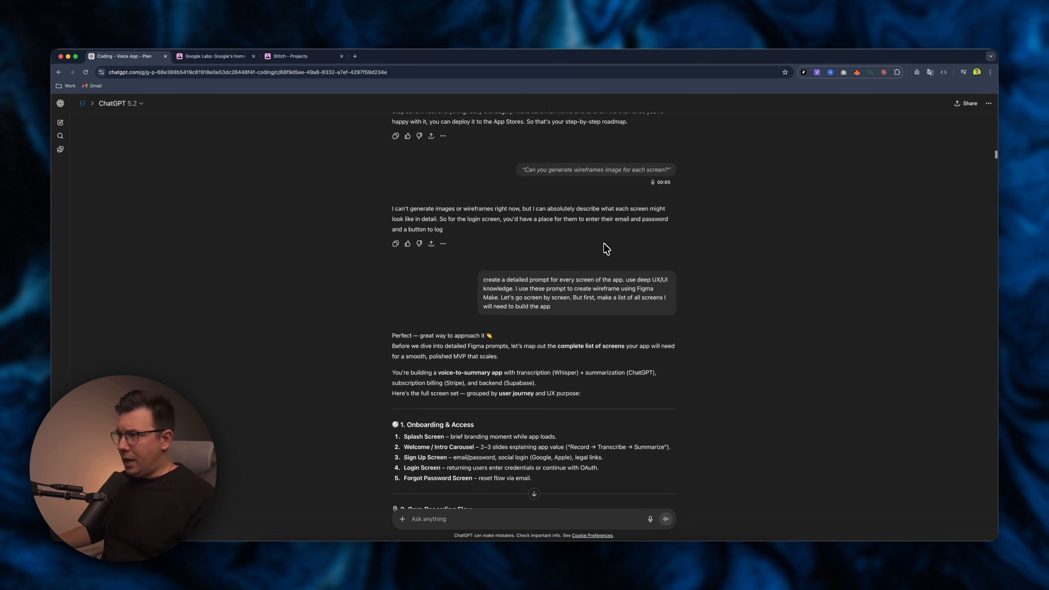
scroll(659, 233, up, 10)
scroll(659, 233, down, 4)
scroll(659, 233, down, 4)
scroll(659, 233, down, 9)
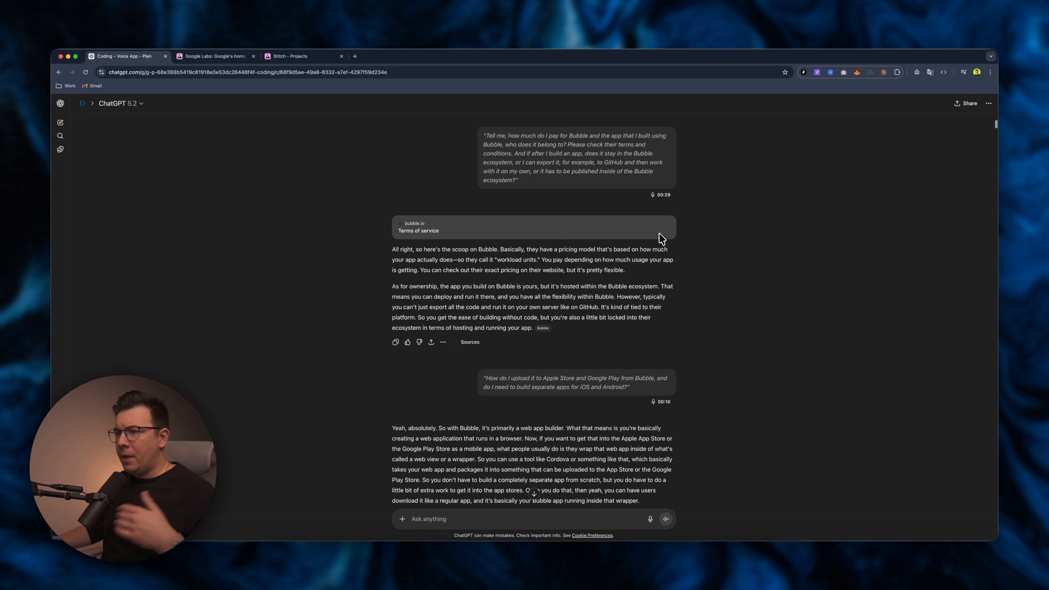
scroll(666, 275, down, 15)
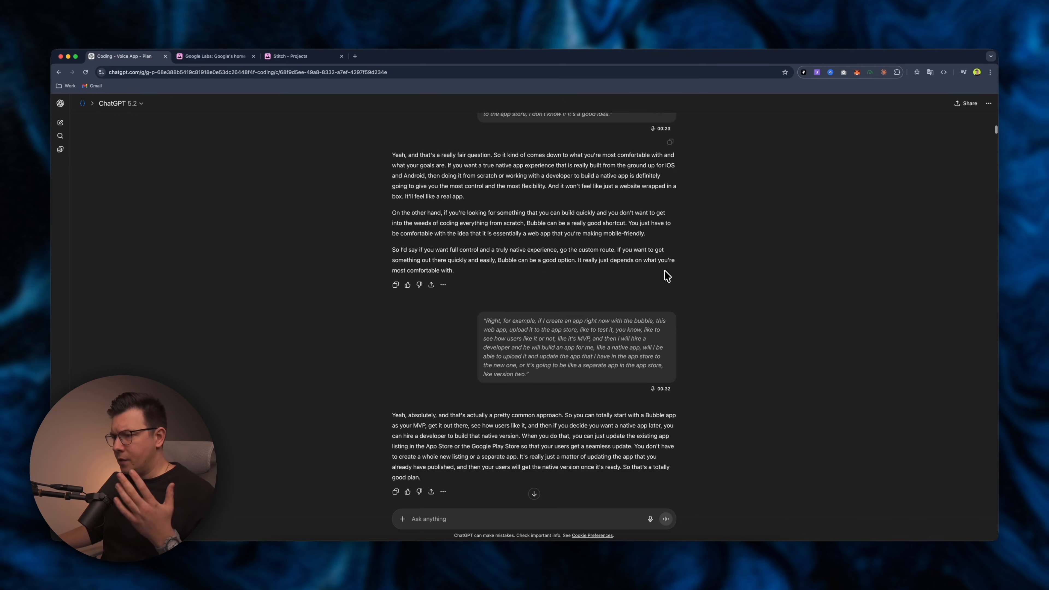
scroll(664, 303, down, 7)
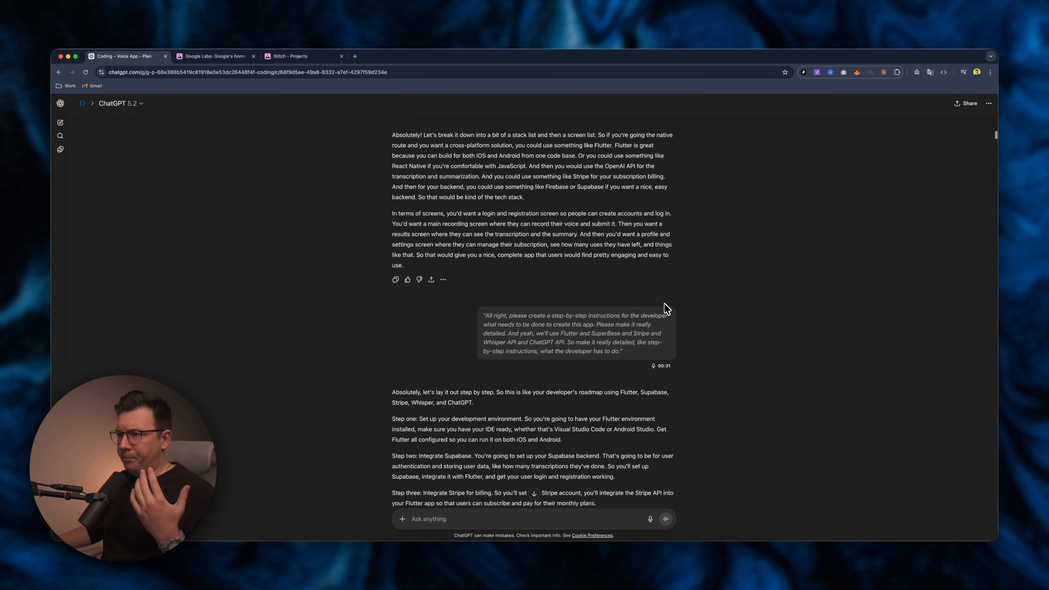
scroll(665, 304, down, 5)
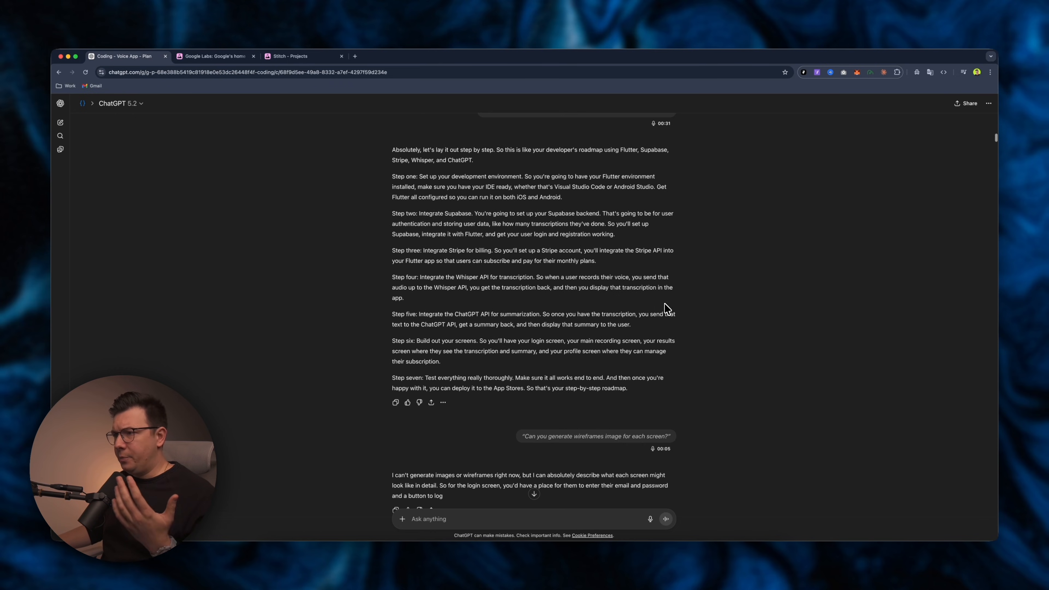
scroll(671, 315, down, 3)
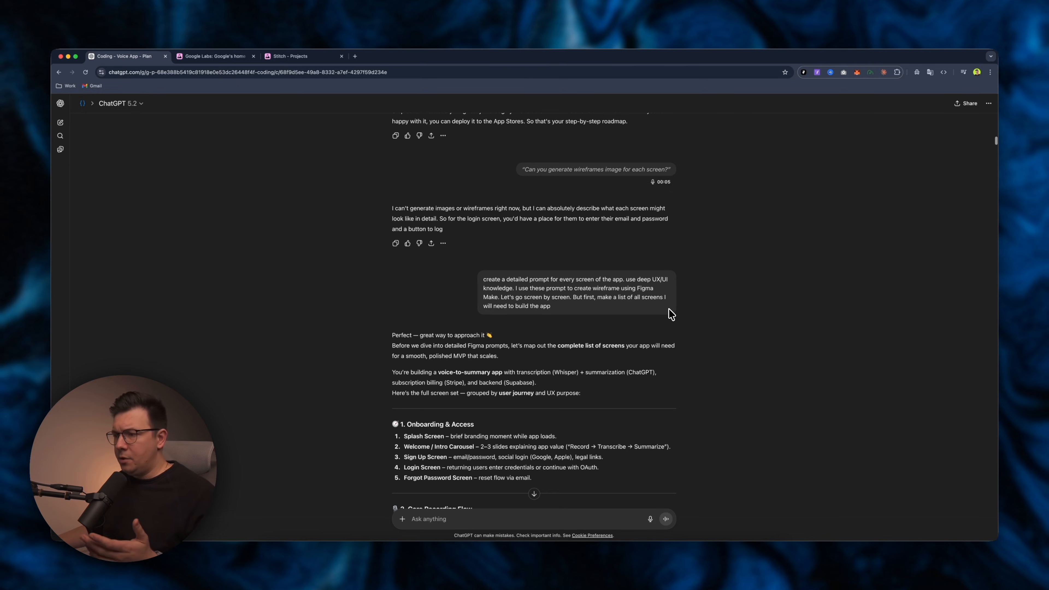
scroll(671, 315, down, 2)
scroll(671, 315, down, 1)
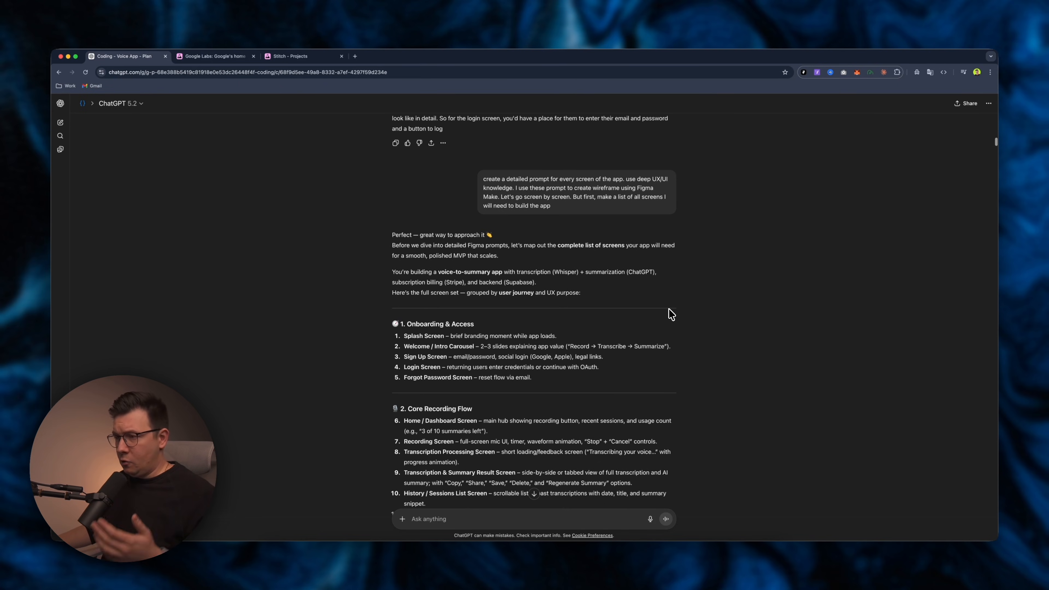
scroll(671, 314, down, 1)
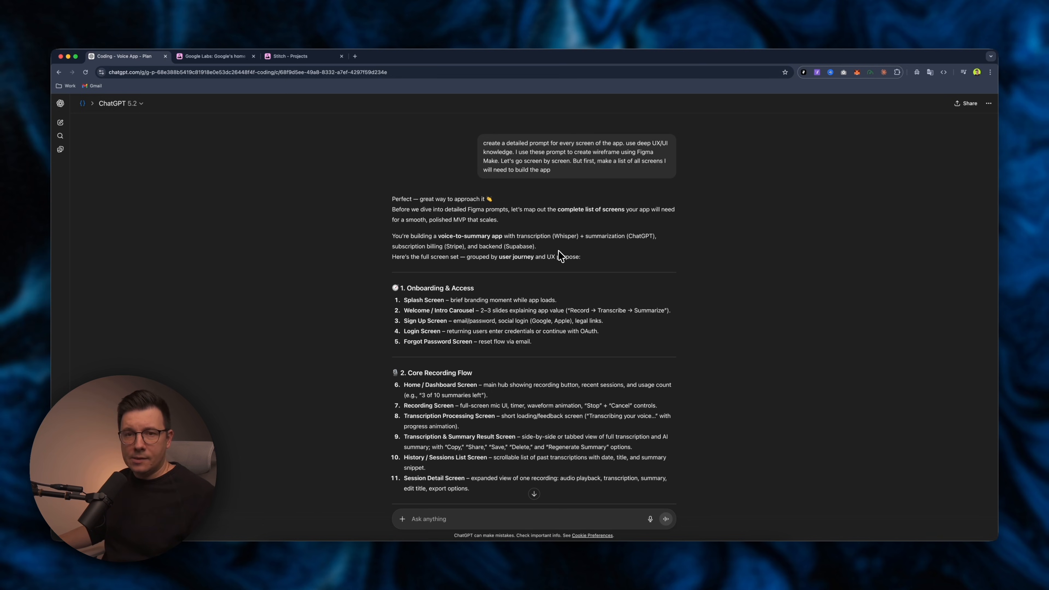
Review the complete list of app screens grouped by user journey in ChatGPT's answer.
scroll(557, 250, up, 1)
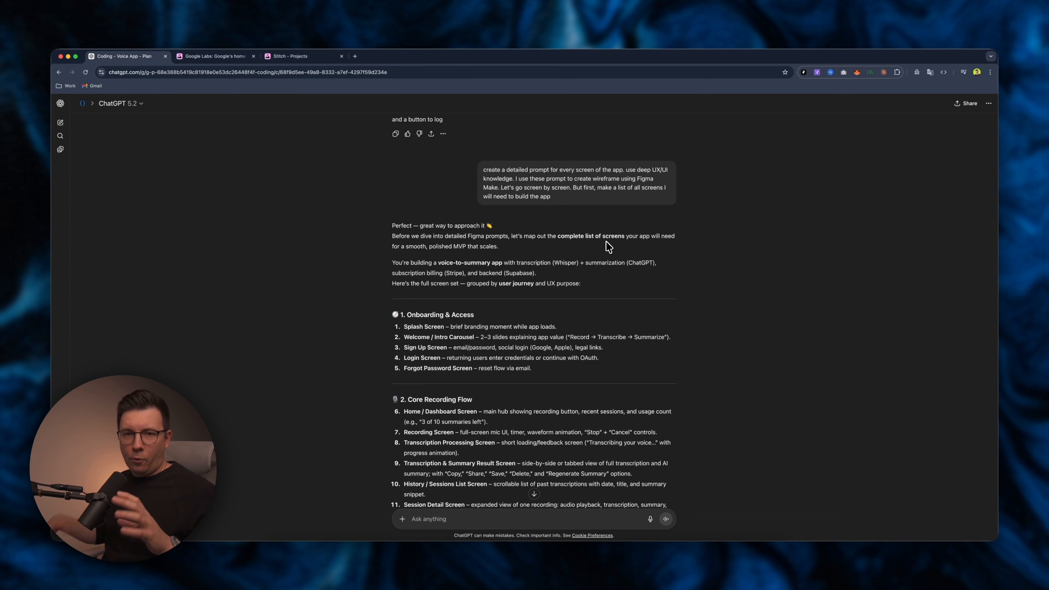
scroll(593, 226, down, 1)
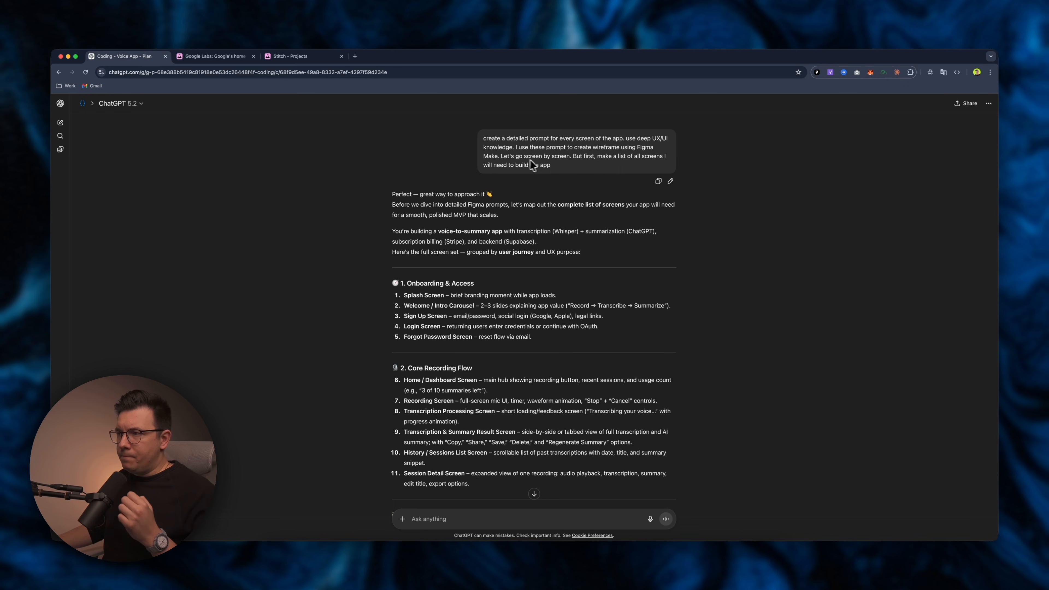
scroll(553, 245, down, 2)
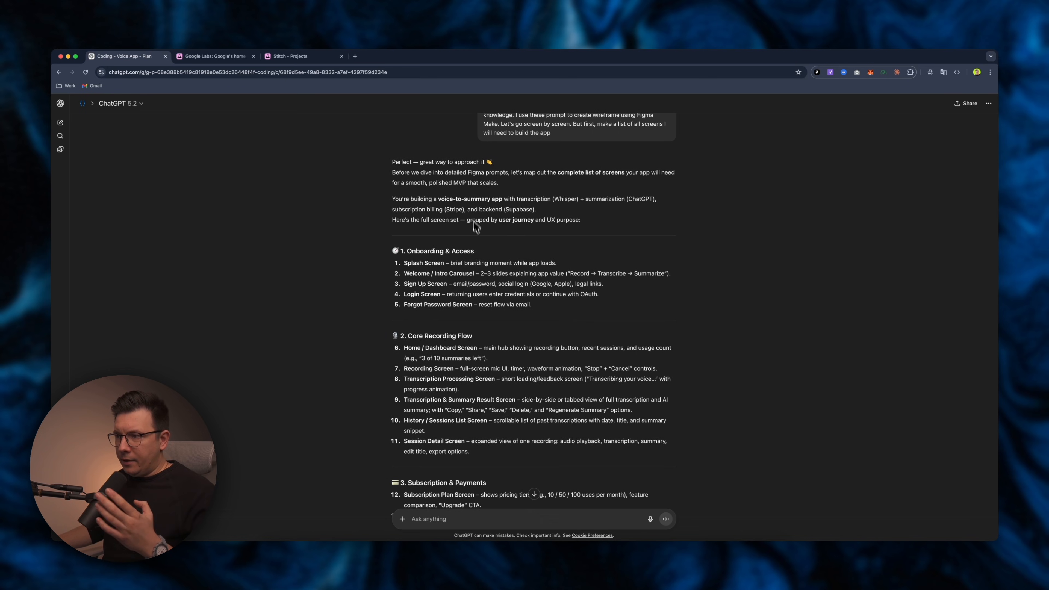
scroll(476, 227, down, 3)
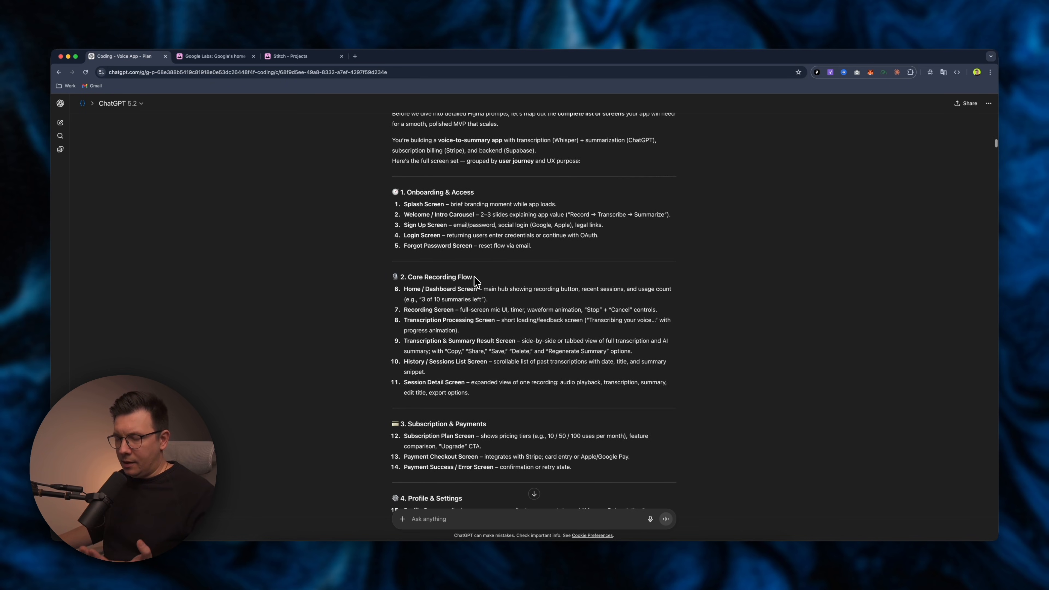
scroll(475, 277, down, 1)
scroll(453, 284, down, 1)
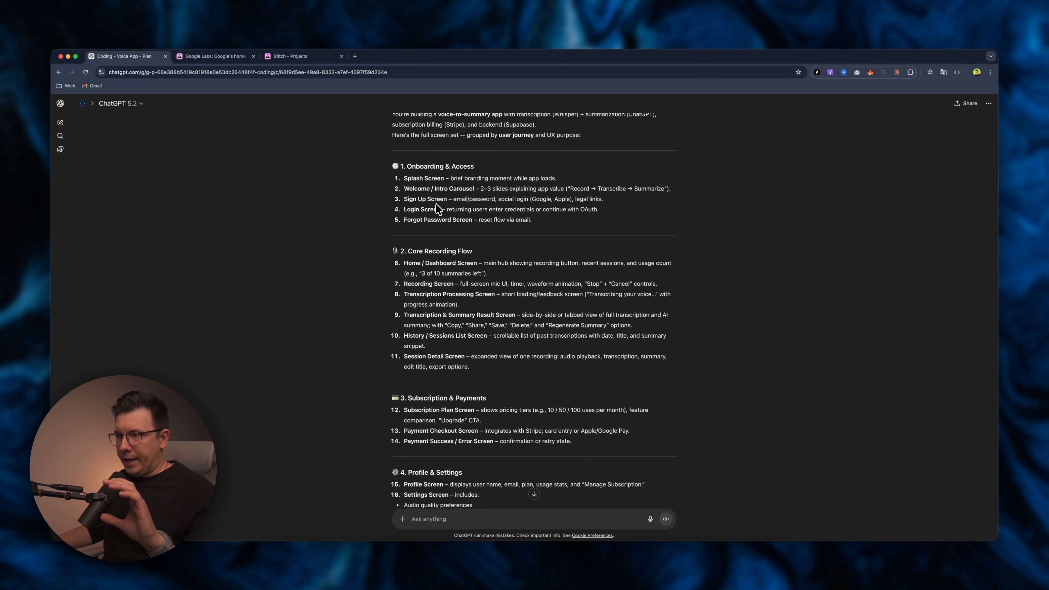
scroll(444, 201, down, 1)
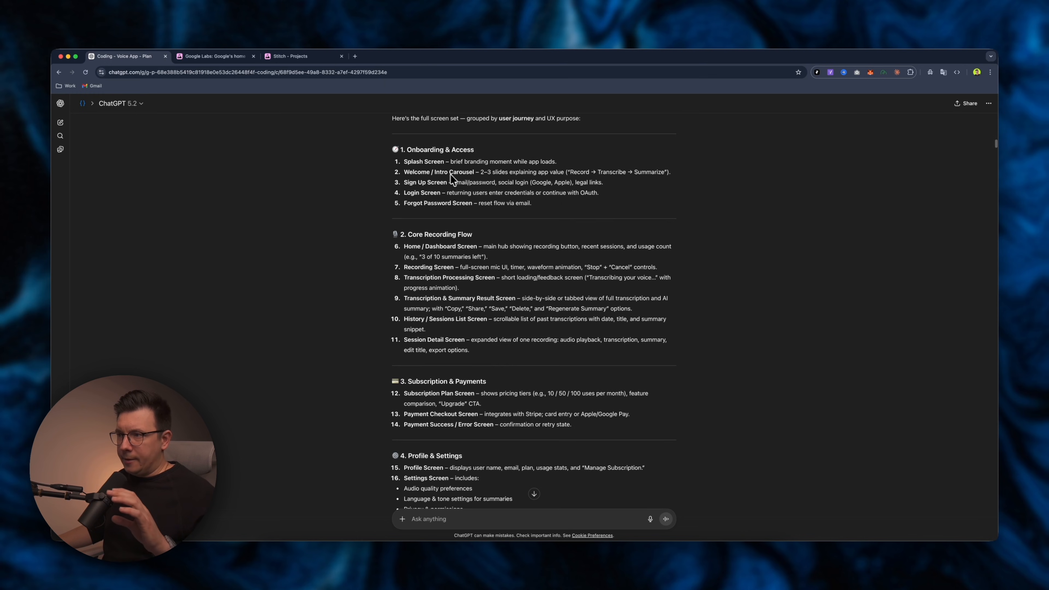
scroll(454, 178, down, 1)
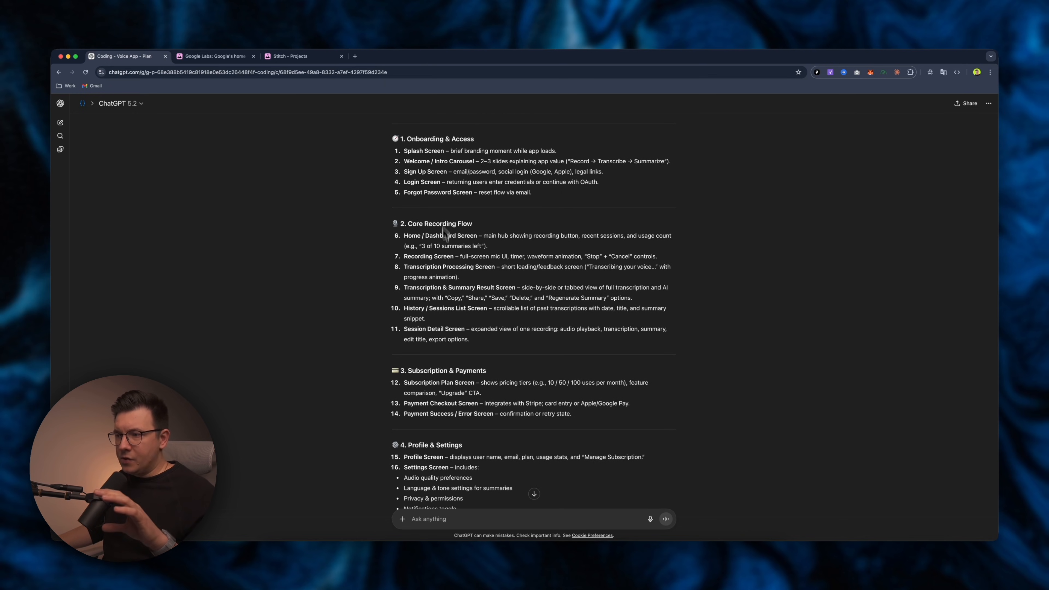
scroll(463, 301, up, 2)
scroll(468, 197, down, 8)
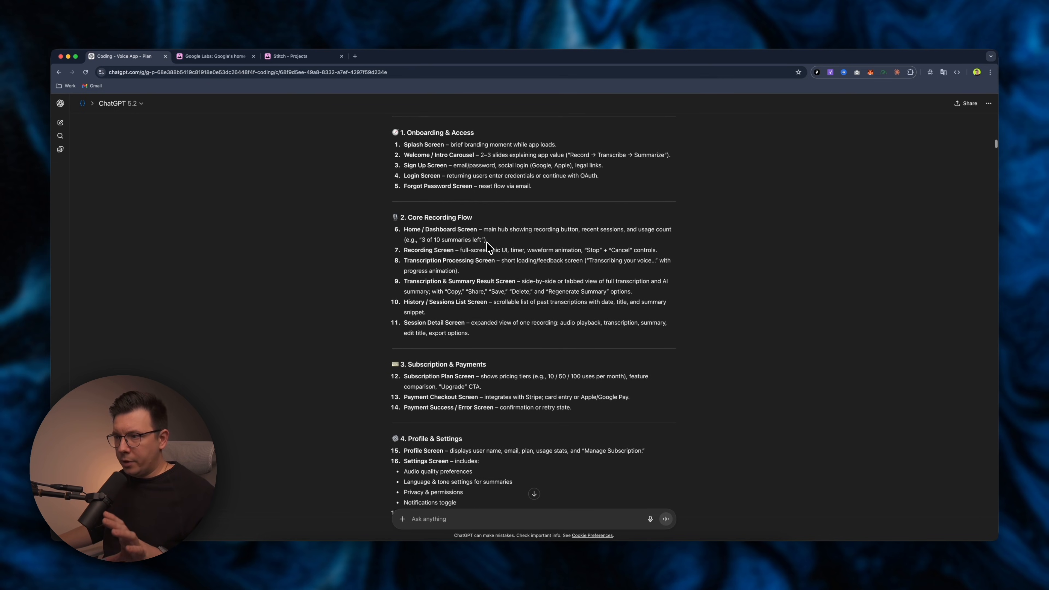
scroll(462, 273, down, 6)
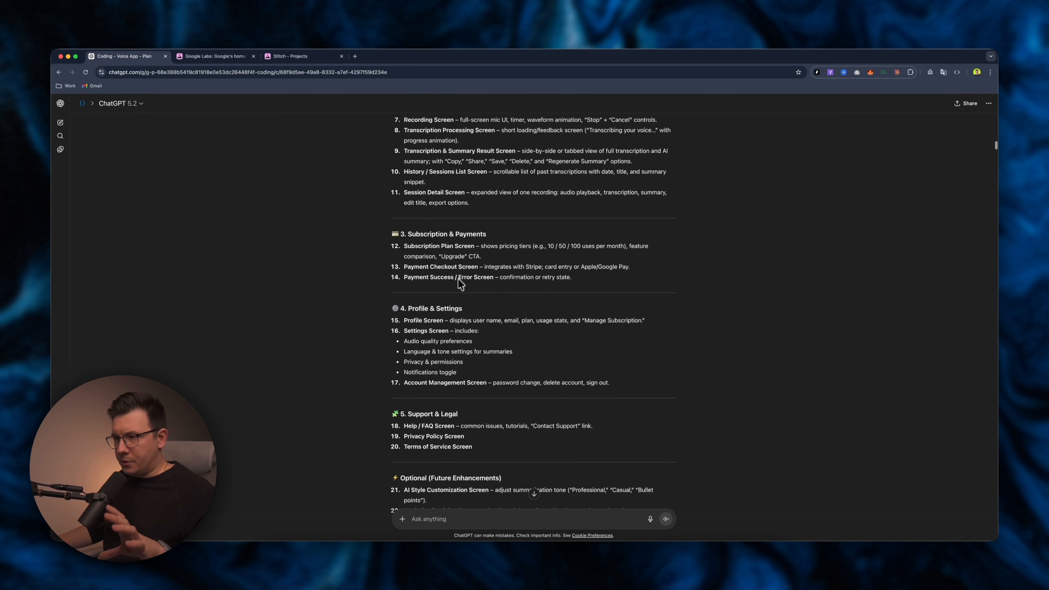
scroll(461, 272, down, 4)
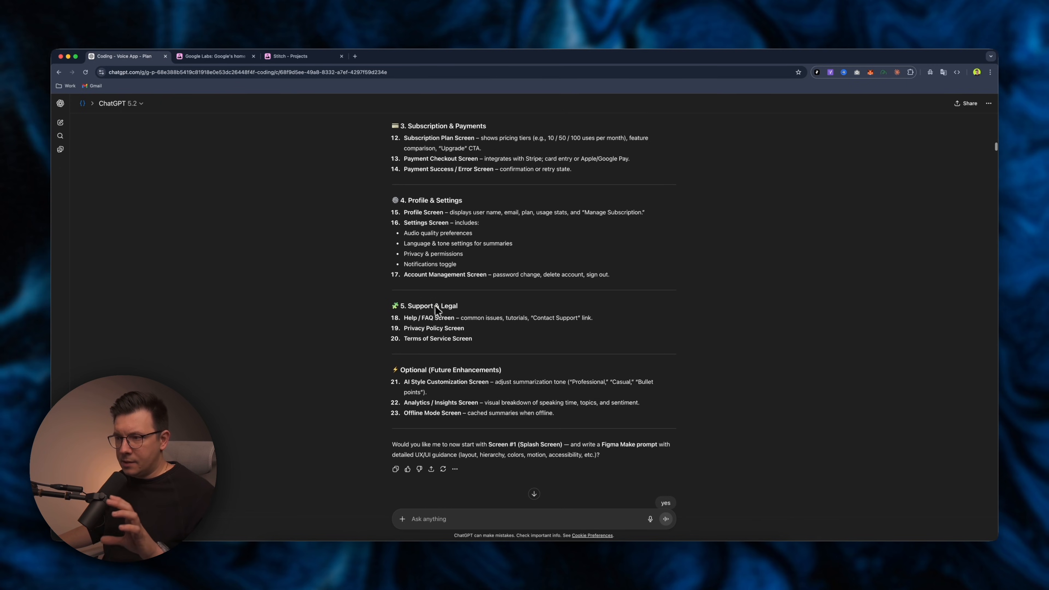
scroll(472, 320, down, 3)
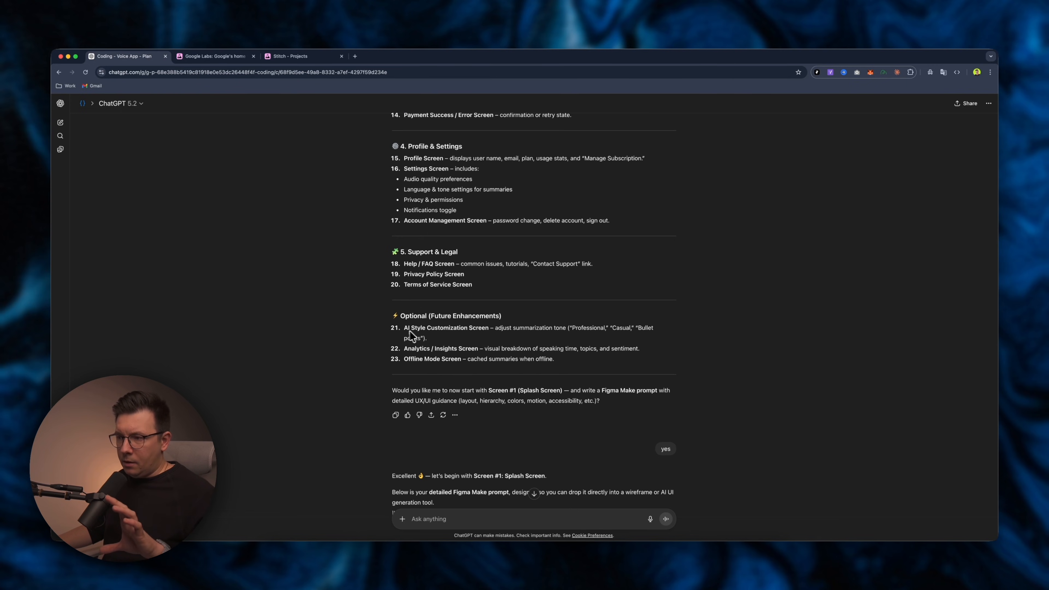
scroll(451, 331, down, 3)
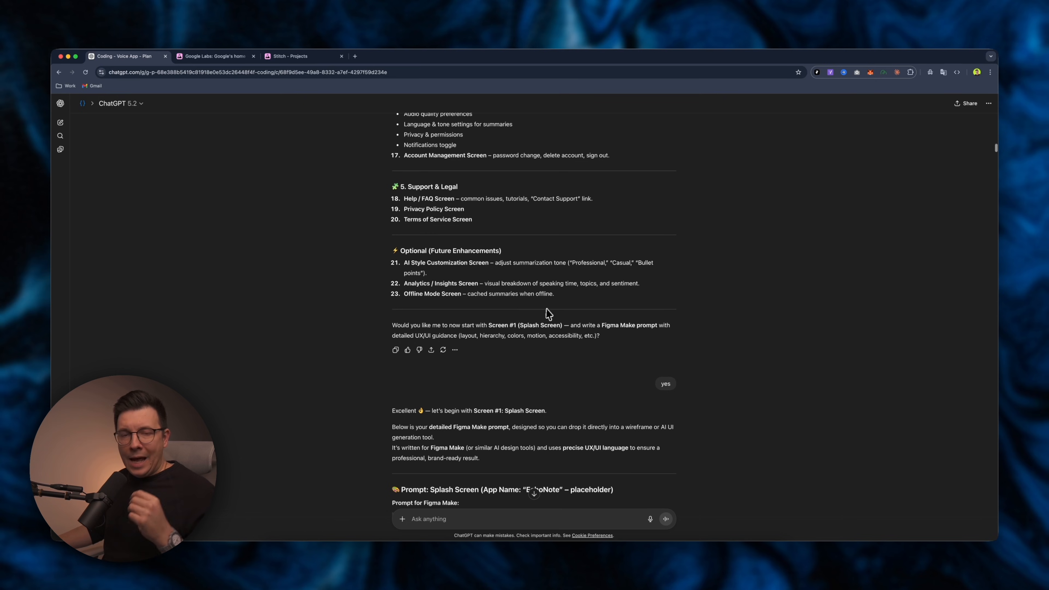
scroll(553, 314, down, 10)
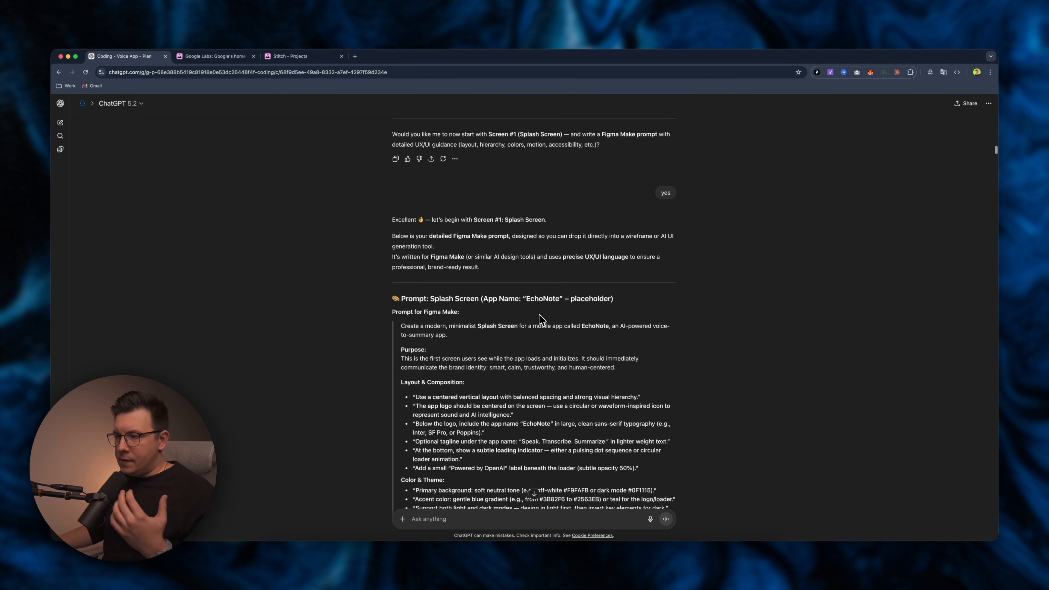
Read the detailed Figma Make prompts for the Splash Screen and the Welcome / Intro Carousel.
scroll(524, 285, down, 8)
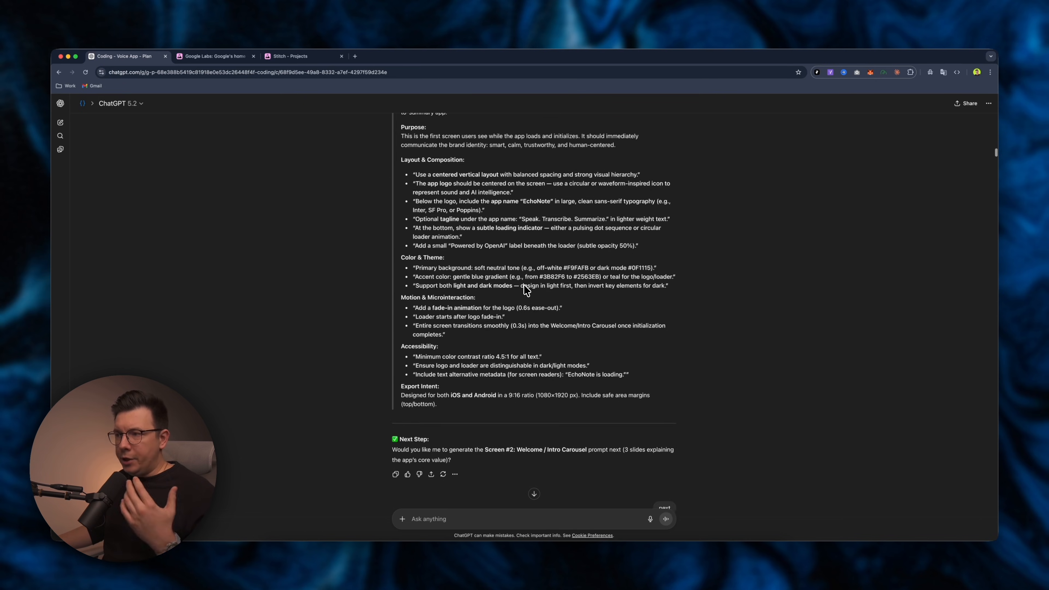
scroll(525, 285, up, 4)
scroll(525, 285, down, 7)
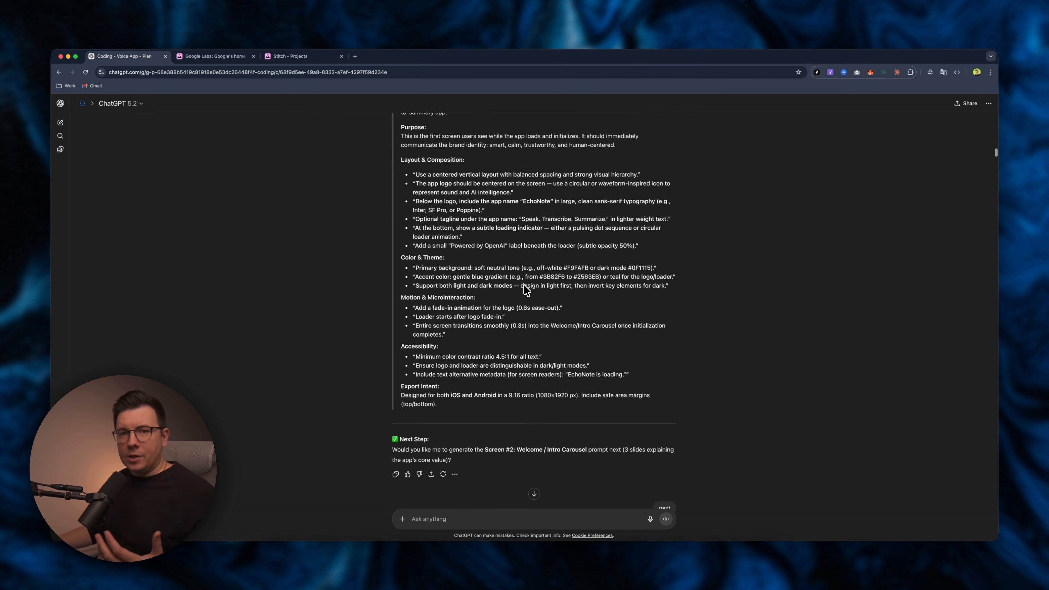
scroll(523, 286, down, 5)
scroll(532, 281, up, 9)
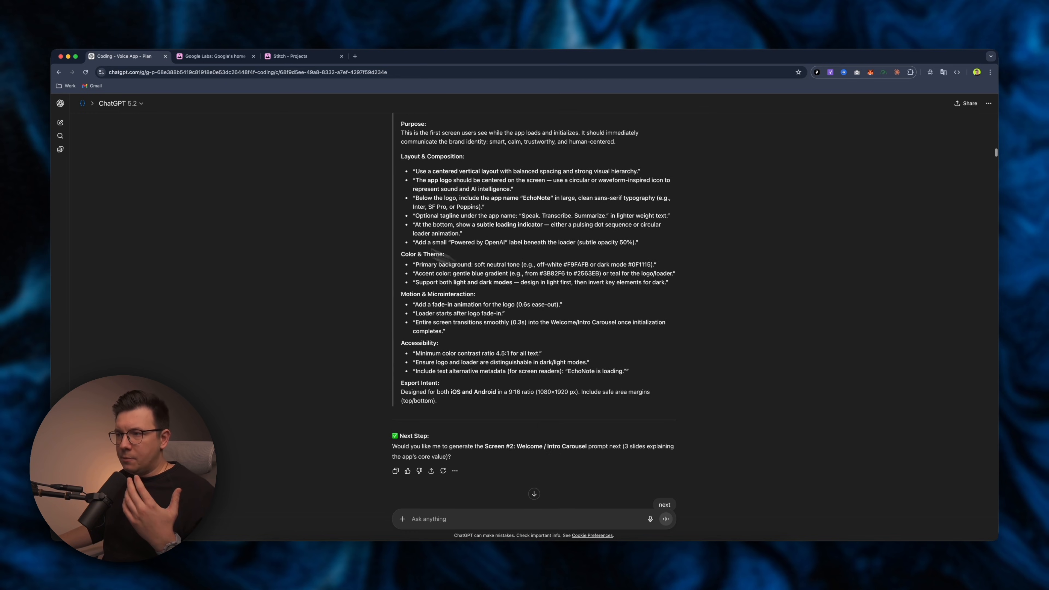
scroll(541, 276, up, 1)
scroll(541, 277, down, 5)
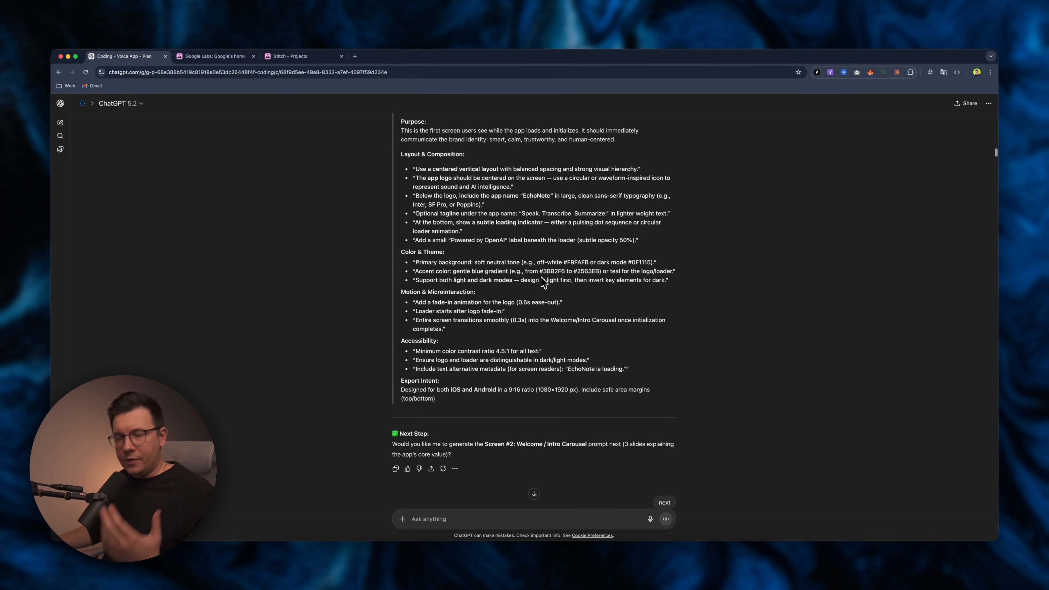
scroll(539, 279, down, 11)
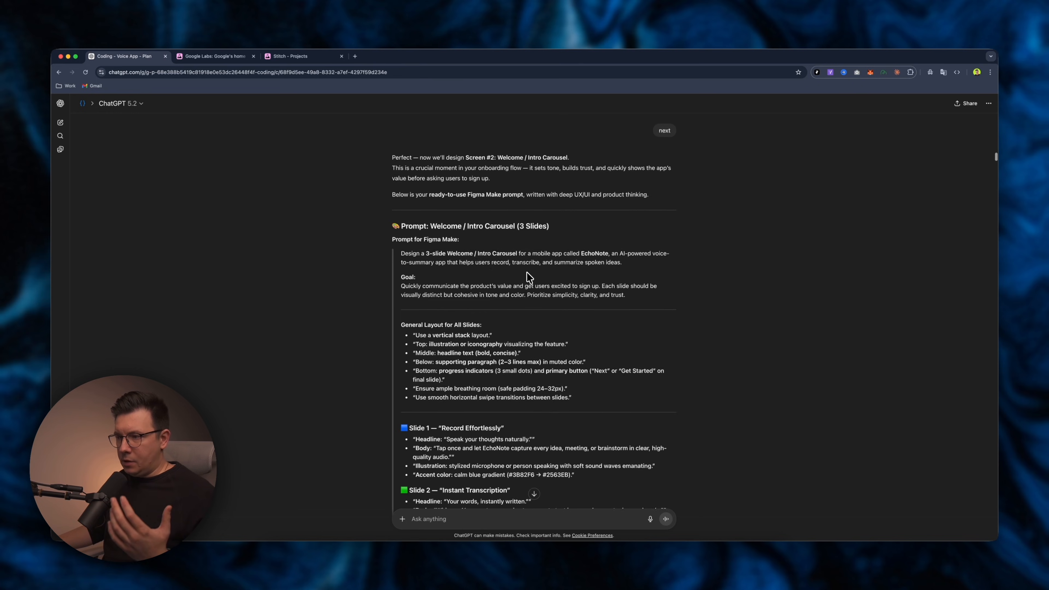
scroll(515, 326, down, 4)
scroll(504, 326, up, 1)
scroll(494, 323, down, 5)
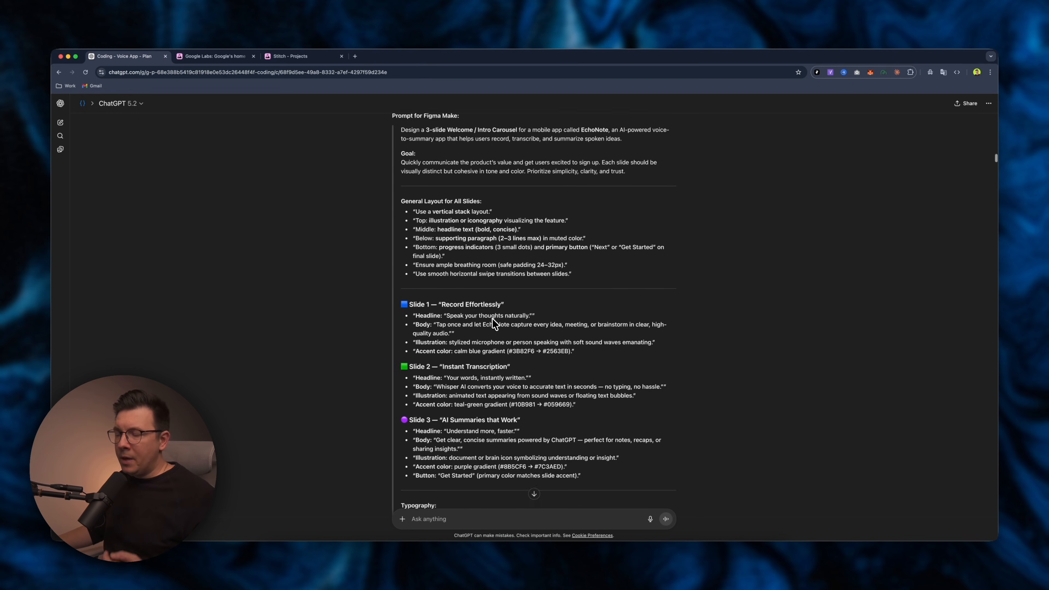
scroll(607, 312, up, 2)
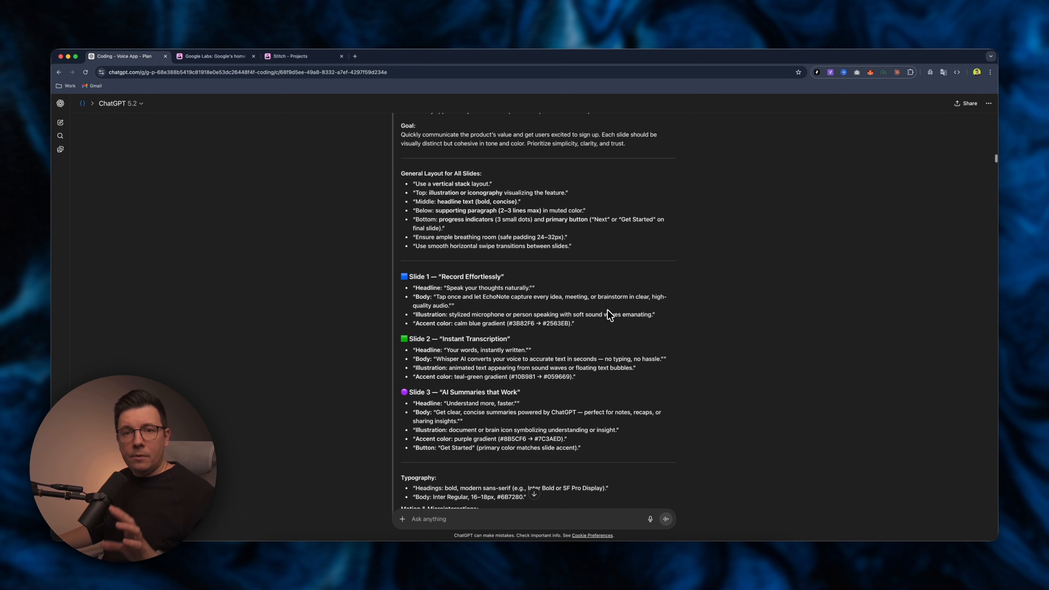
scroll(607, 310, up, 2)
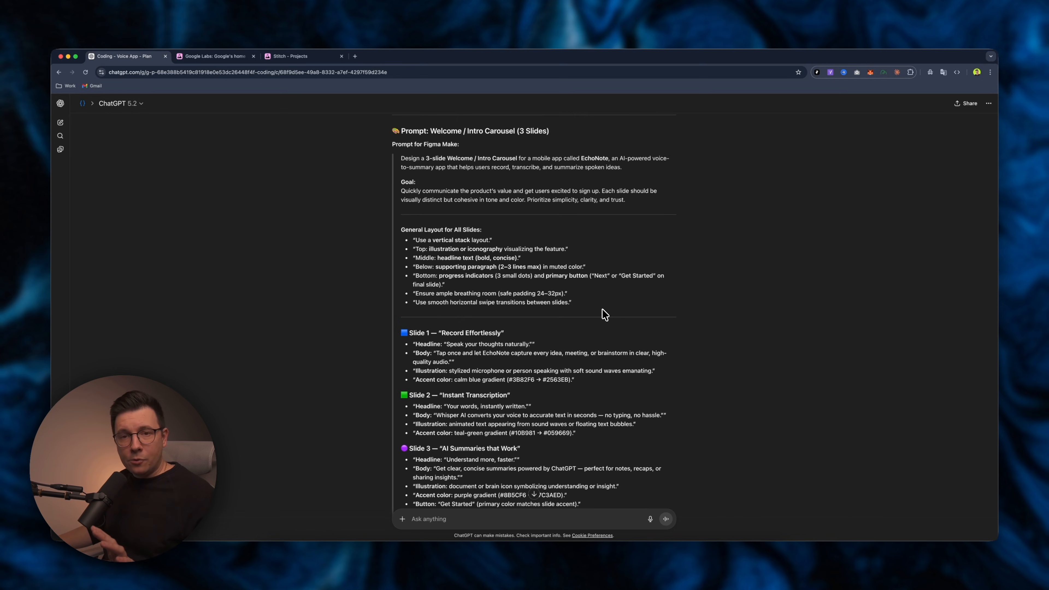
scroll(605, 315, up, 1)
scroll(605, 316, up, 15)
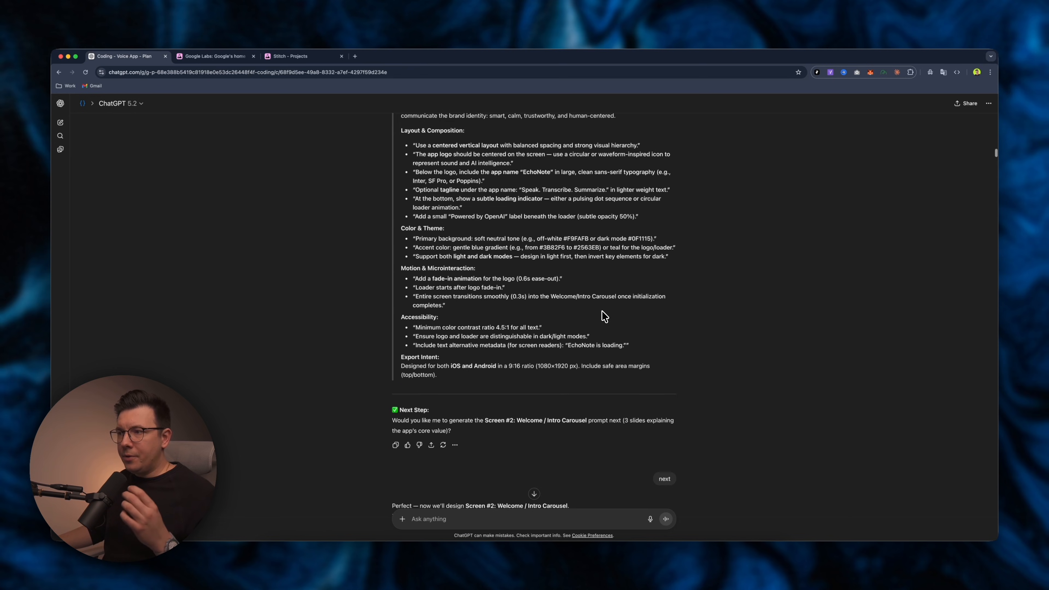
scroll(603, 315, up, 1)
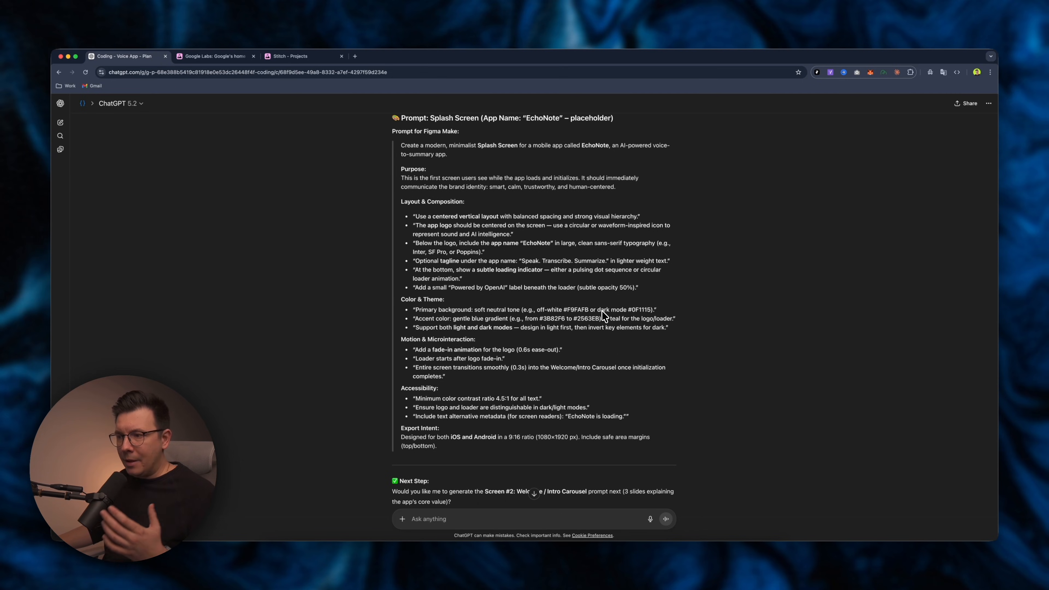
Scroll back through ChatGPT's answer listing every app screen by user journey.
scroll(602, 310, up, 15)
scroll(605, 316, up, 3)
scroll(559, 314, up, 3)
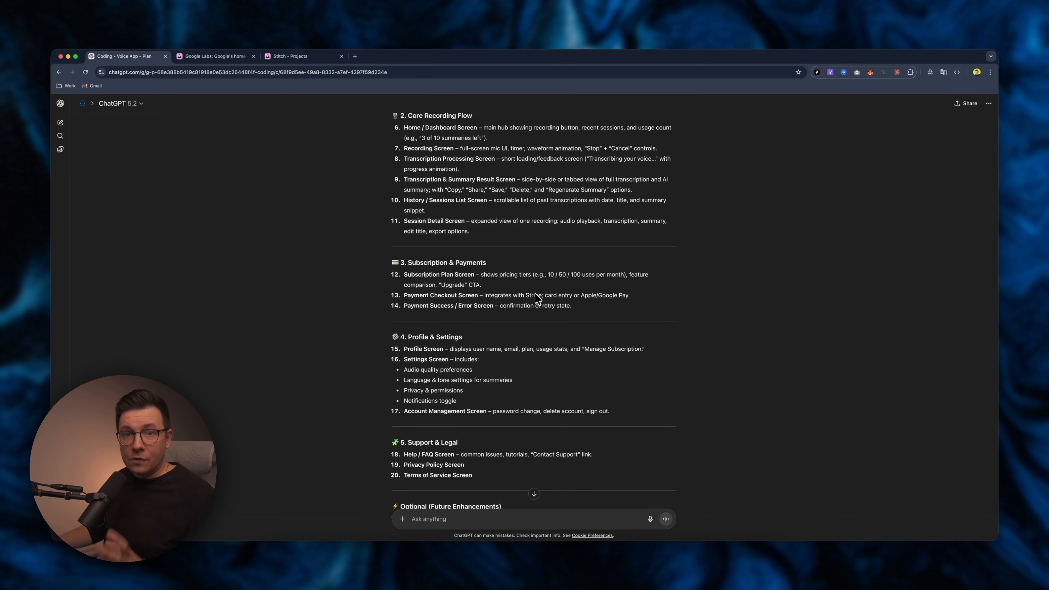
scroll(500, 245, up, 8)
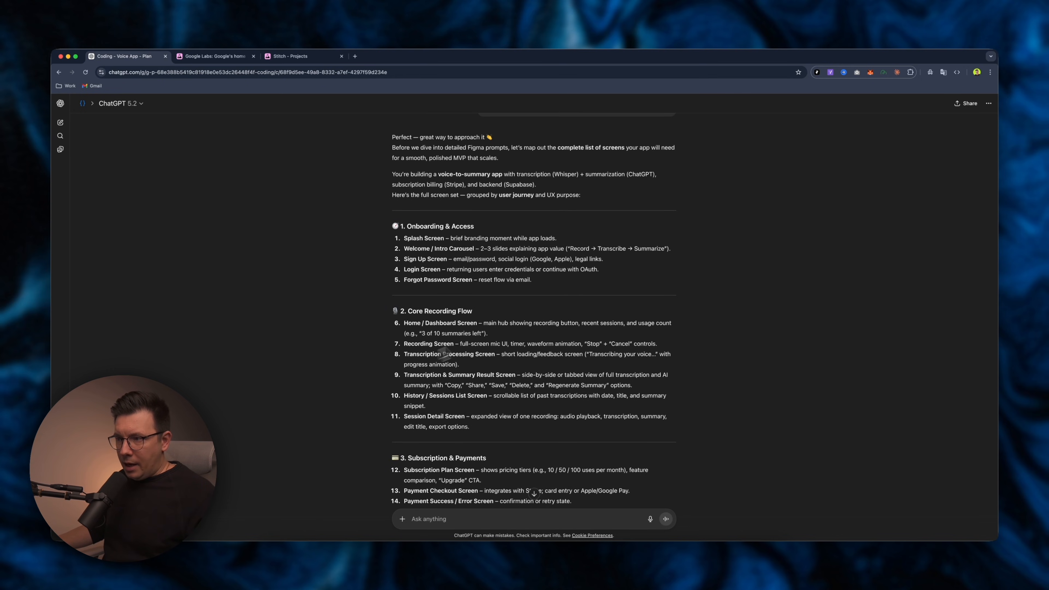
scroll(472, 252, down, 2)
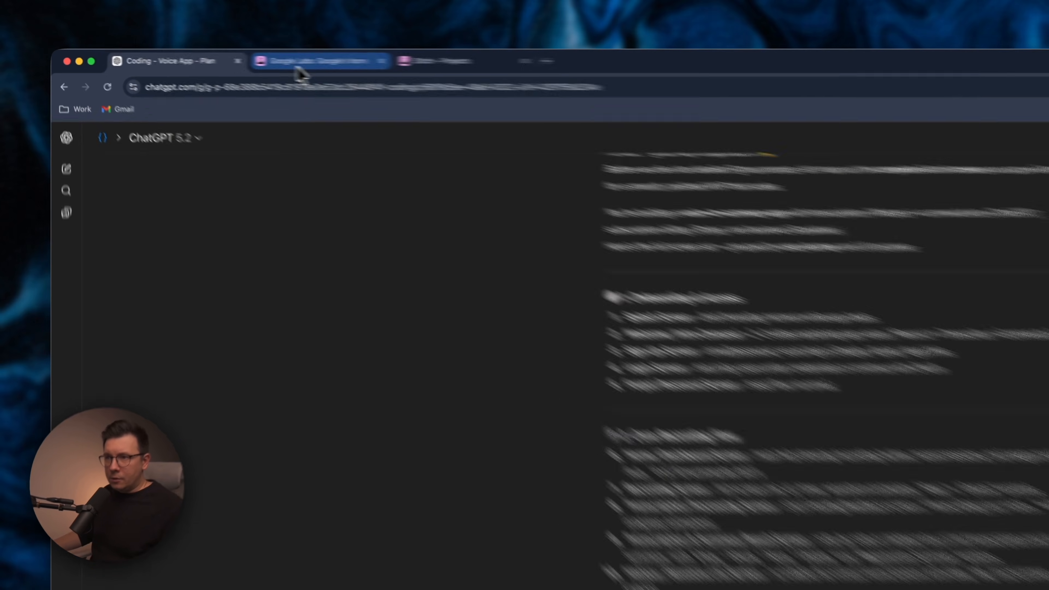
Switch to the Google Labs tab and browse its home page of AI experiments.
click(214, 56)
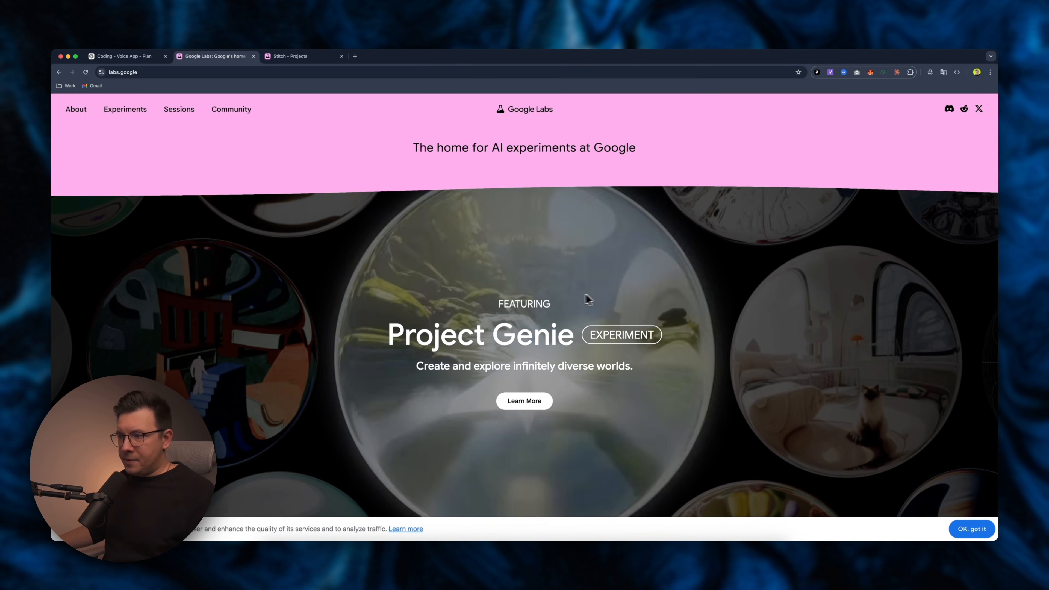
scroll(581, 300, down, 1)
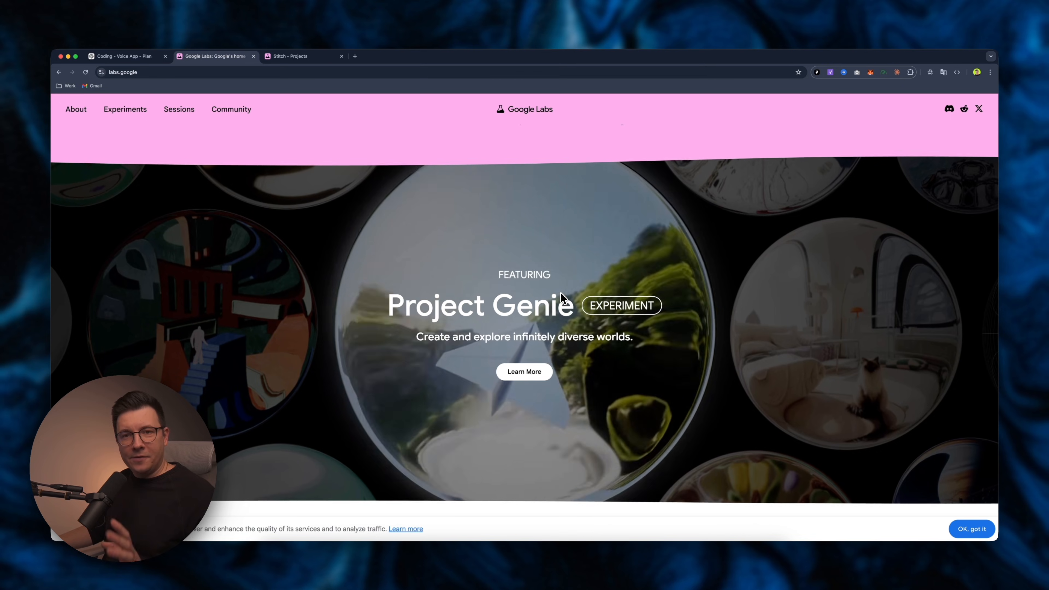
scroll(562, 297, down, 3)
scroll(561, 299, down, 5)
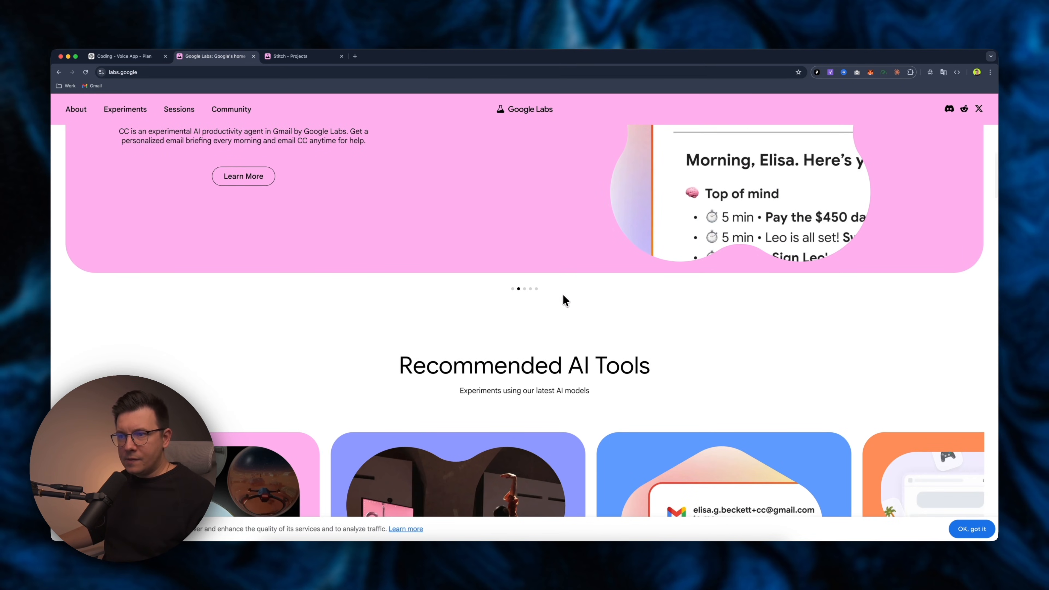
scroll(576, 304, down, 6)
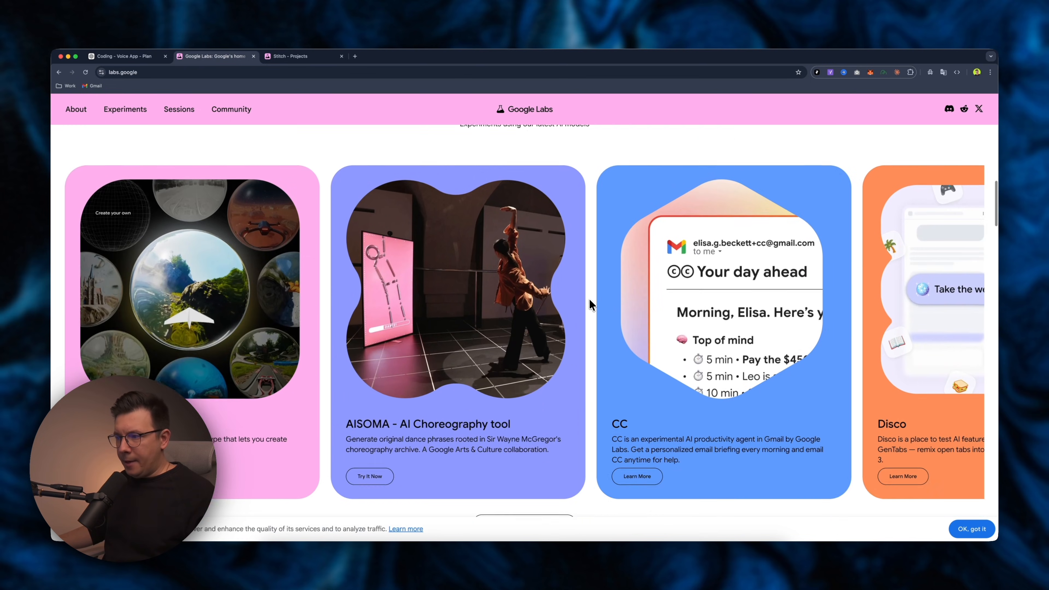
scroll(590, 302, up, 1)
Open the Google Labs Experiments page and scroll through the tools to find Stitch.
click(144, 112)
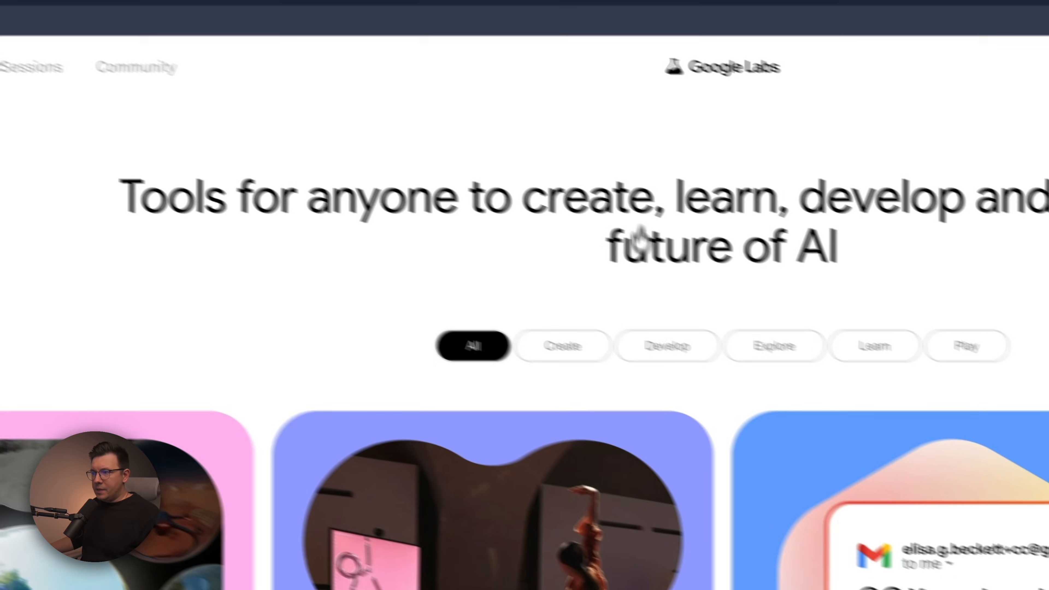
scroll(410, 277, down, 10)
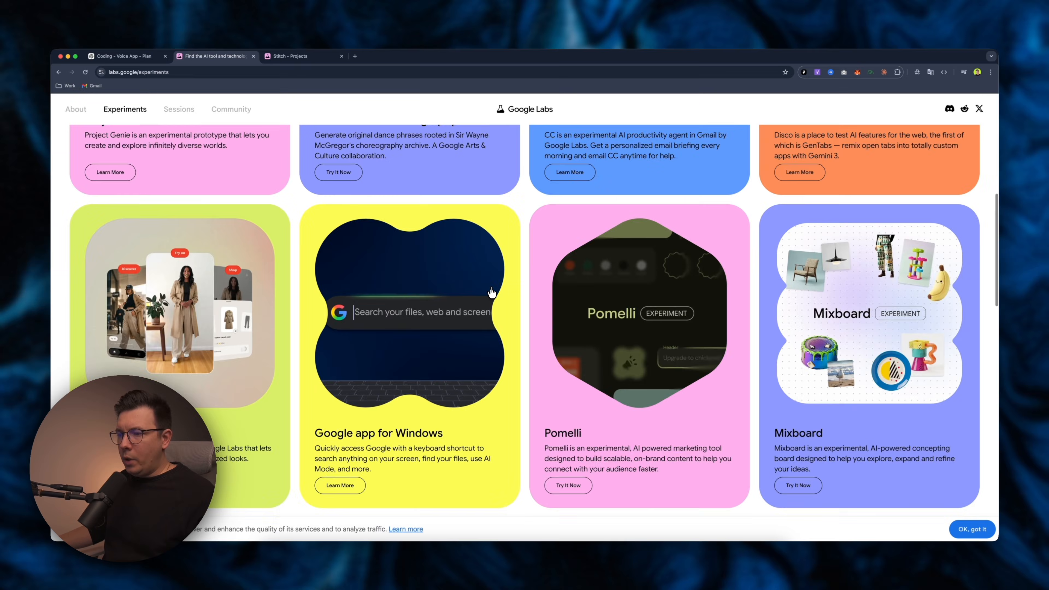
scroll(492, 292, down, 14)
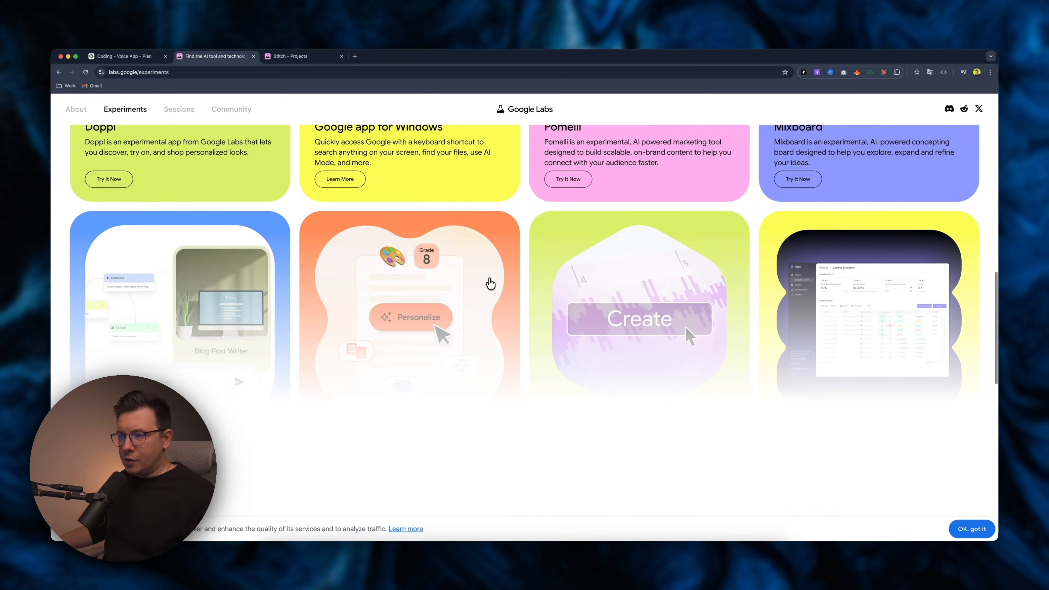
click(520, 371)
scroll(534, 378, down, 12)
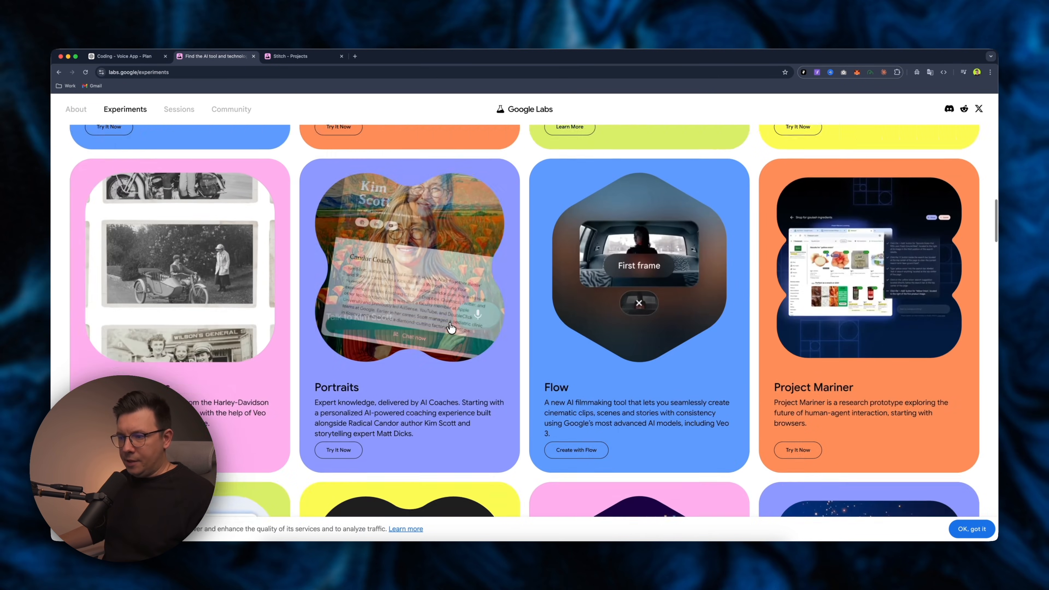
scroll(441, 321, up, 2)
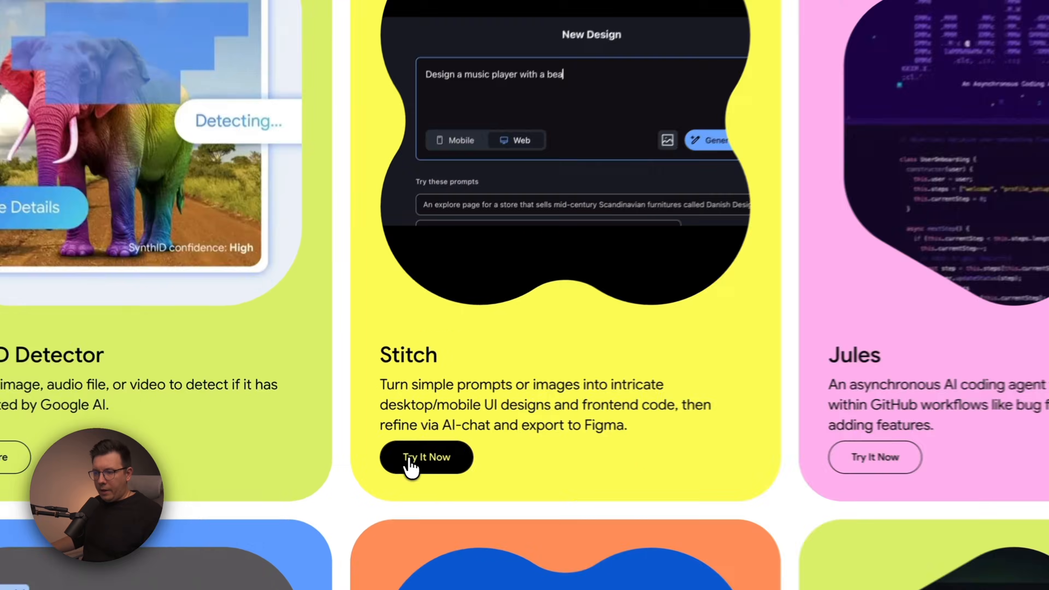
Launch Stitch from its experiment card and close the older duplicate Stitch tab.
click(338, 429)
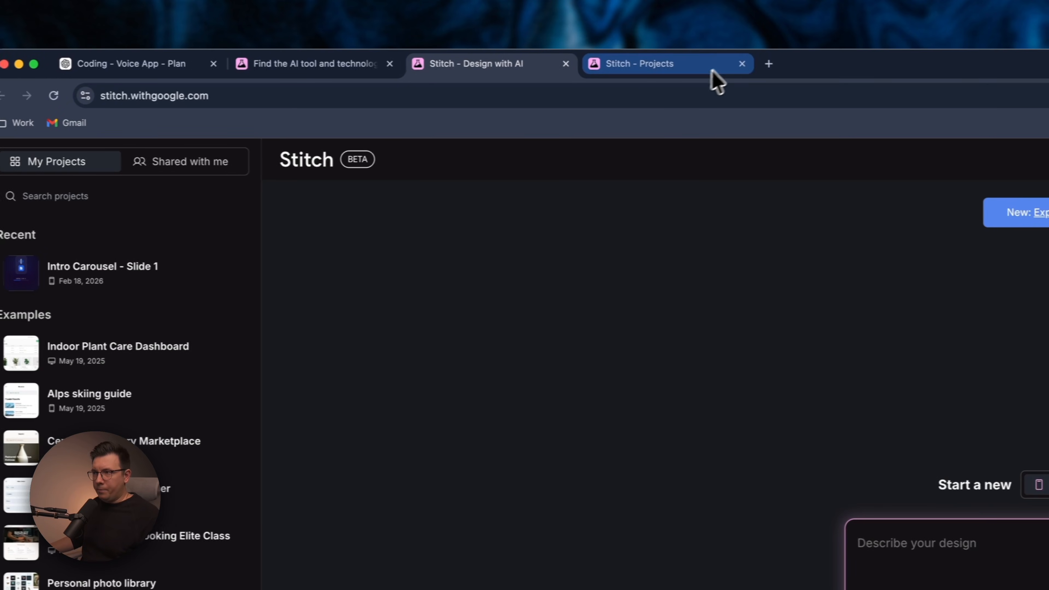
click(745, 64)
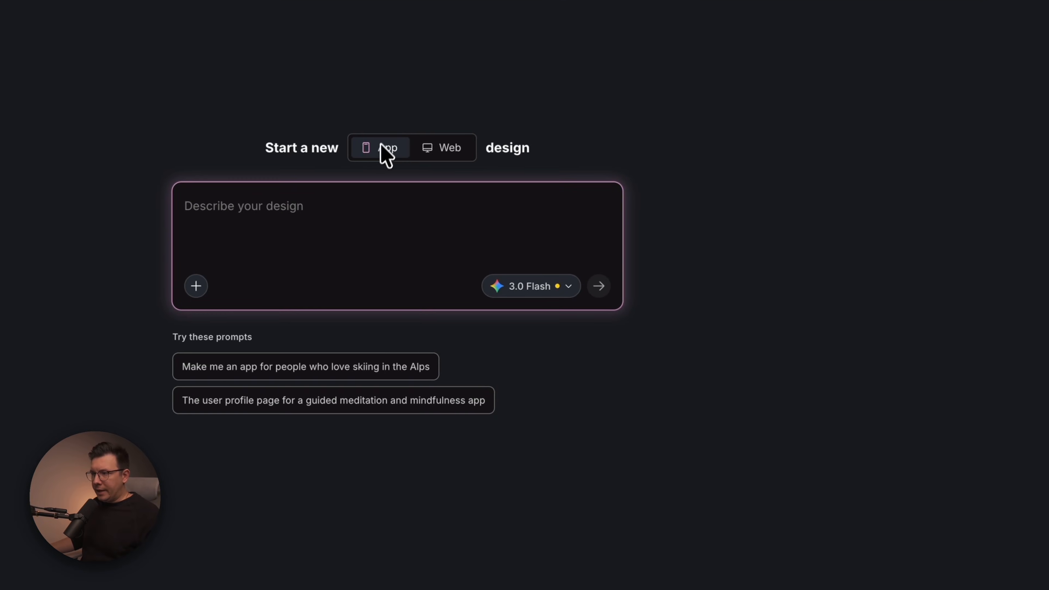
Inspect Web mode and the model choices for a new Stitch design, then switch back to App mode.
click(441, 150)
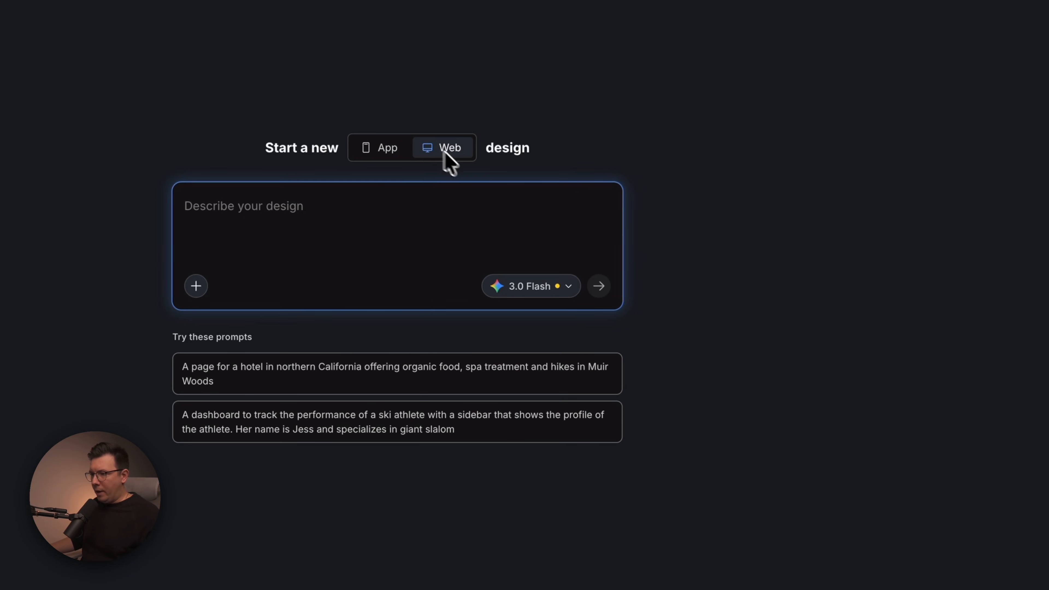
click(551, 288)
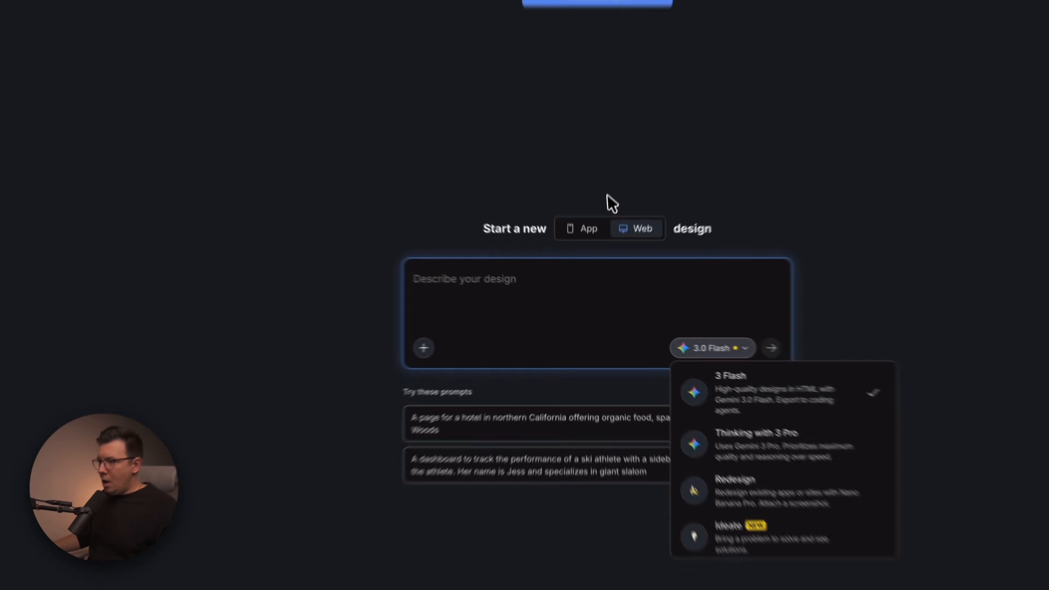
click(583, 228)
click(583, 228)
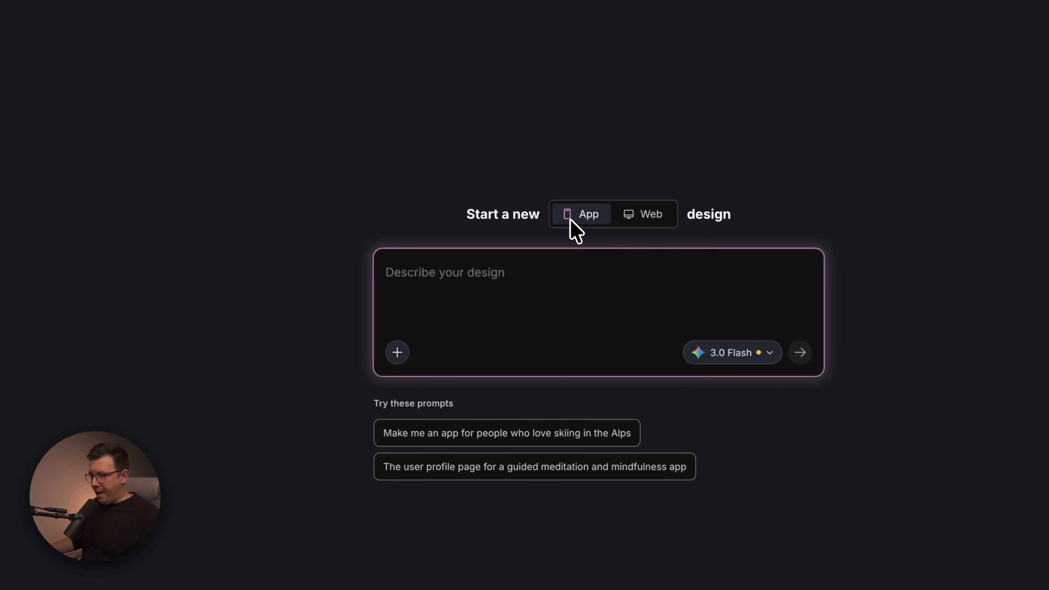
click(398, 351)
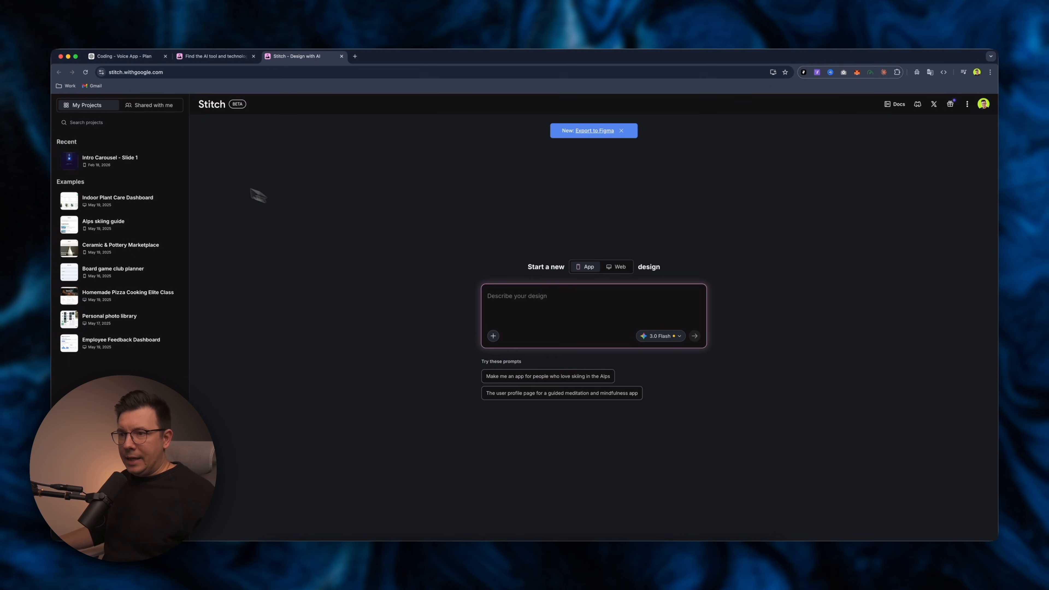
Open the recent Intro Carousel - Slide 1 project and select the Sign Up screen on the canvas.
click(123, 164)
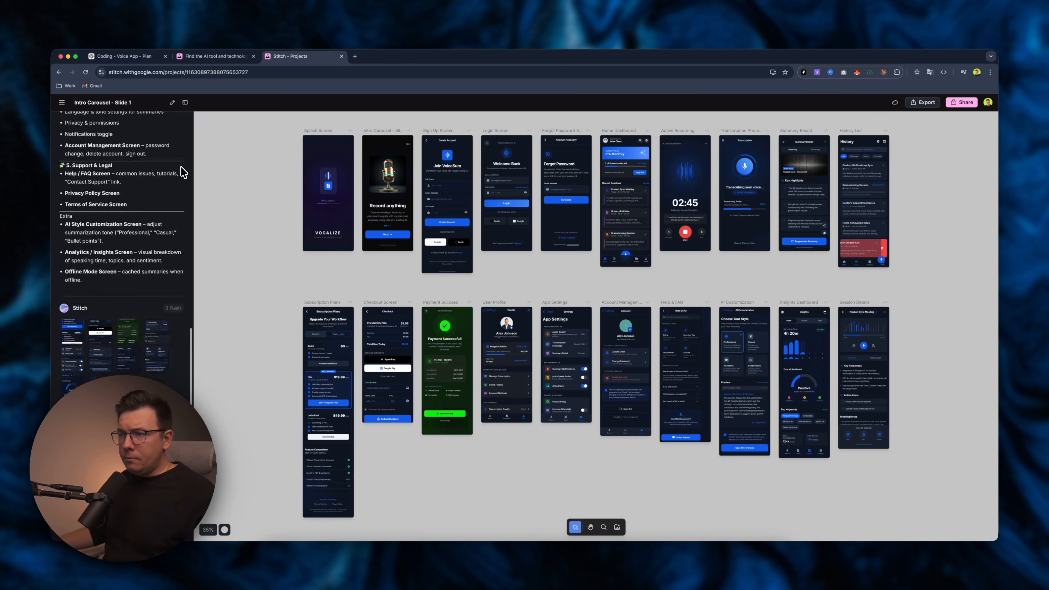
scroll(177, 172, down, 10)
scroll(144, 179, up, 10)
click(450, 231)
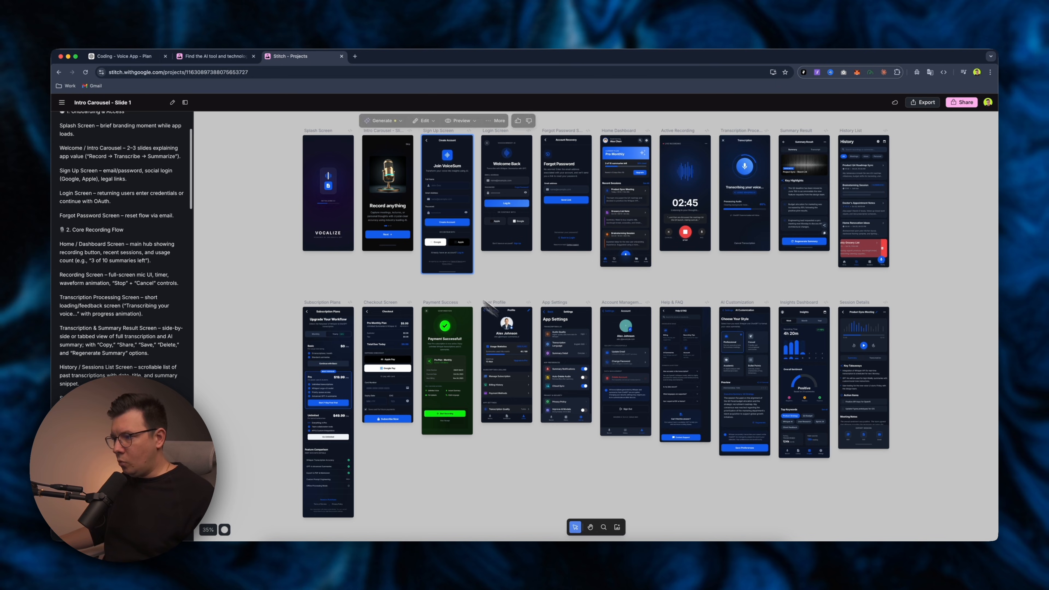
Survey the whole canvas of generated app screens in the Stitch project.
scroll(516, 289, left, 2)
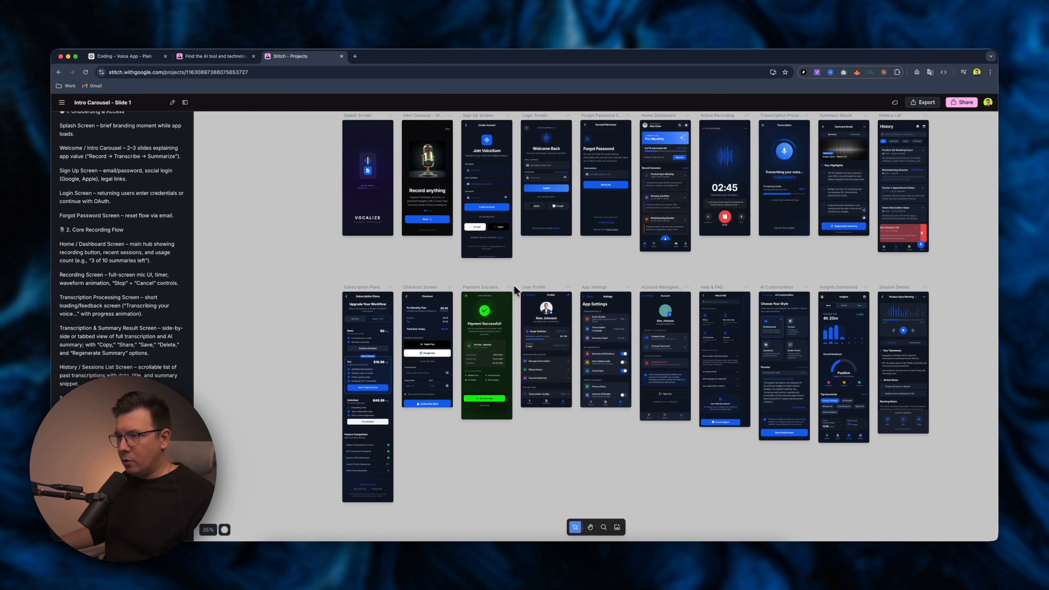
scroll(474, 265, down, 5)
scroll(474, 264, left, 3)
scroll(474, 264, up, 8)
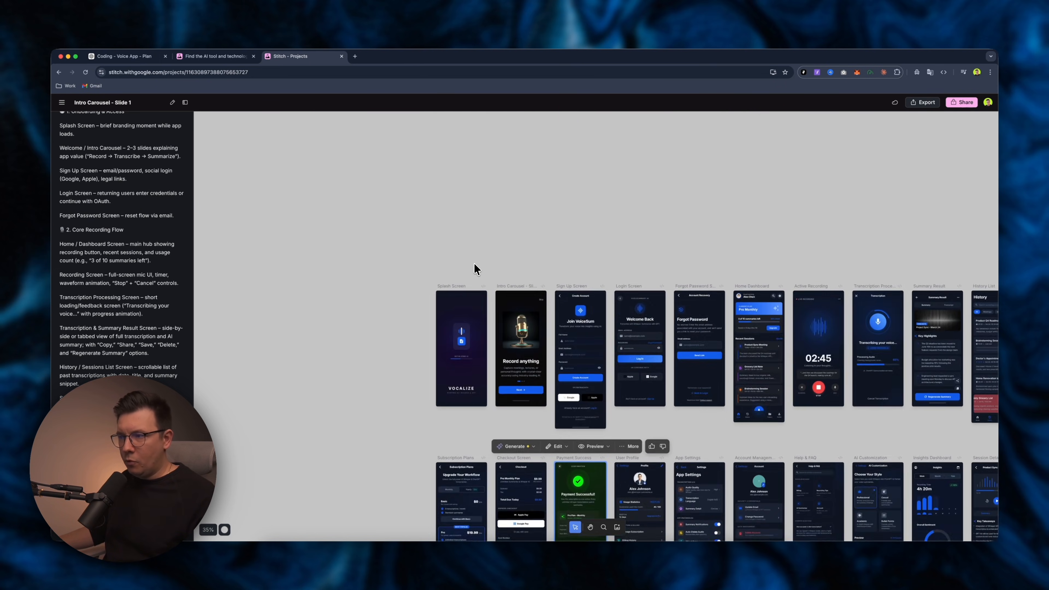
scroll(475, 264, right, 6)
scroll(475, 264, up, 5)
scroll(477, 265, down, 6)
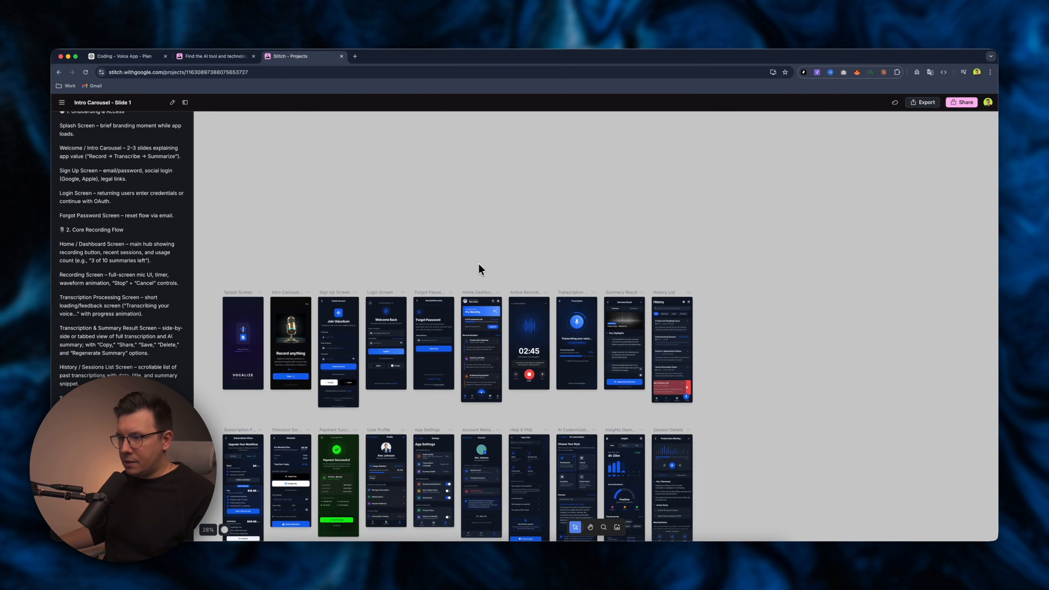
scroll(488, 264, down, 5)
scroll(563, 224, down, 4)
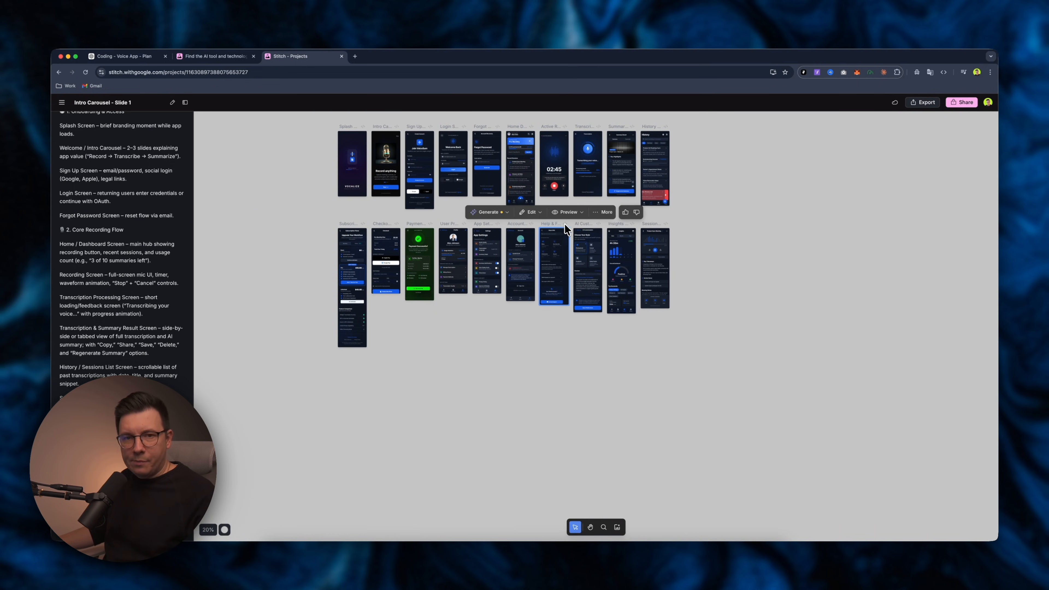
scroll(565, 224, up, 2)
scroll(526, 207, left, 4)
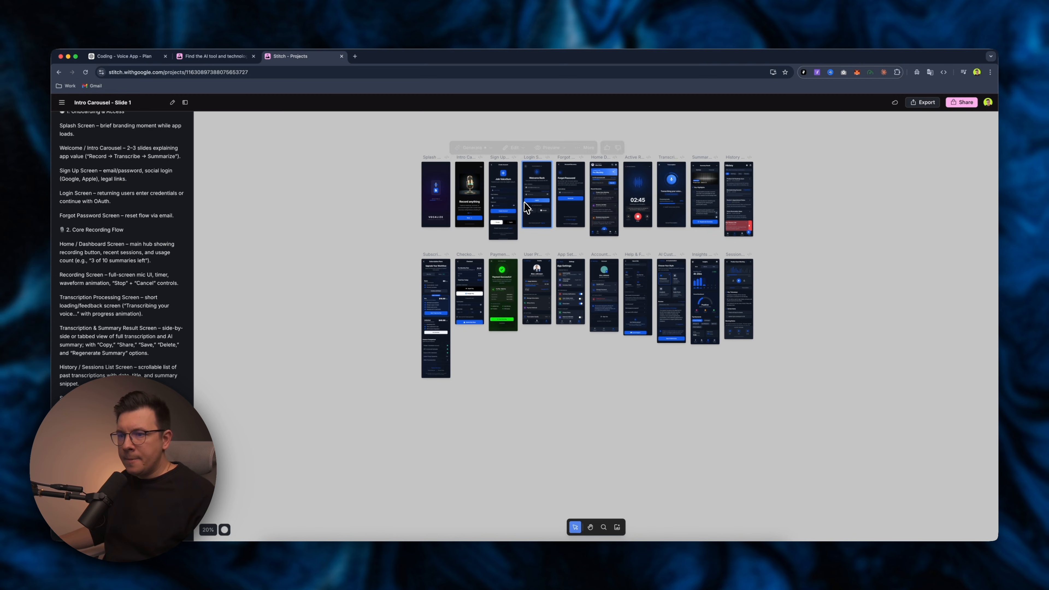
scroll(122, 199, up, 3)
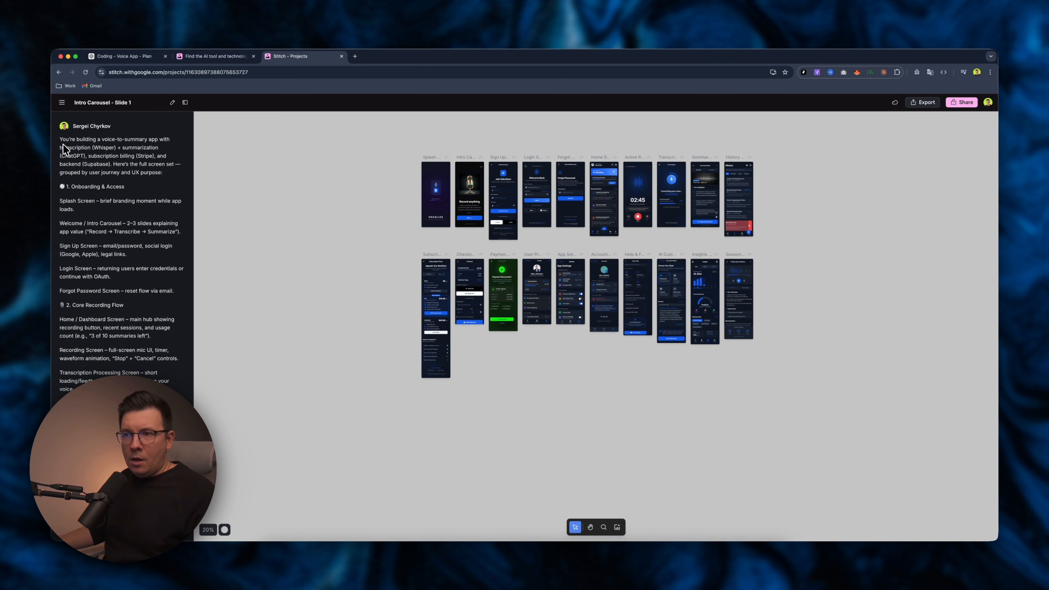
Highlight parts of the screen list in the ChatGPT conversation, then return to the Stitch tab.
click(124, 57)
scroll(533, 290, up, 3)
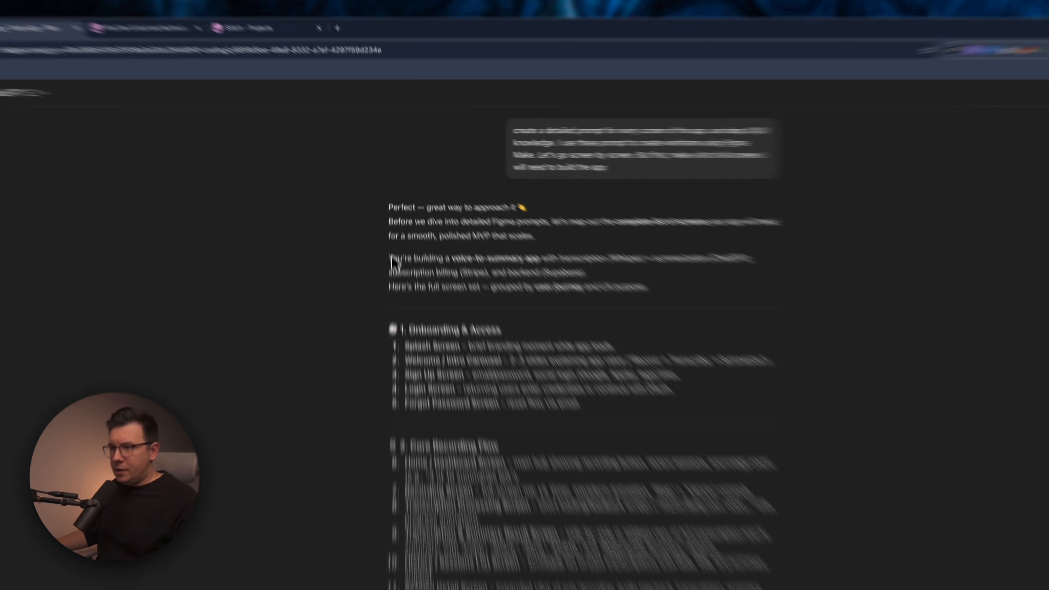
drag(392, 223, 510, 229)
drag(620, 327, 745, 334)
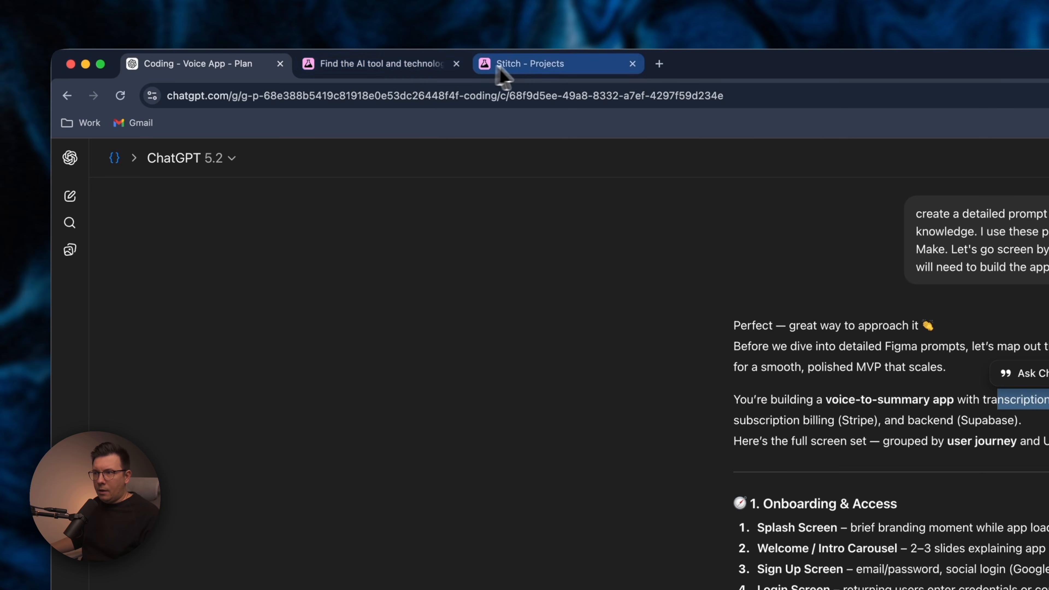
click(500, 69)
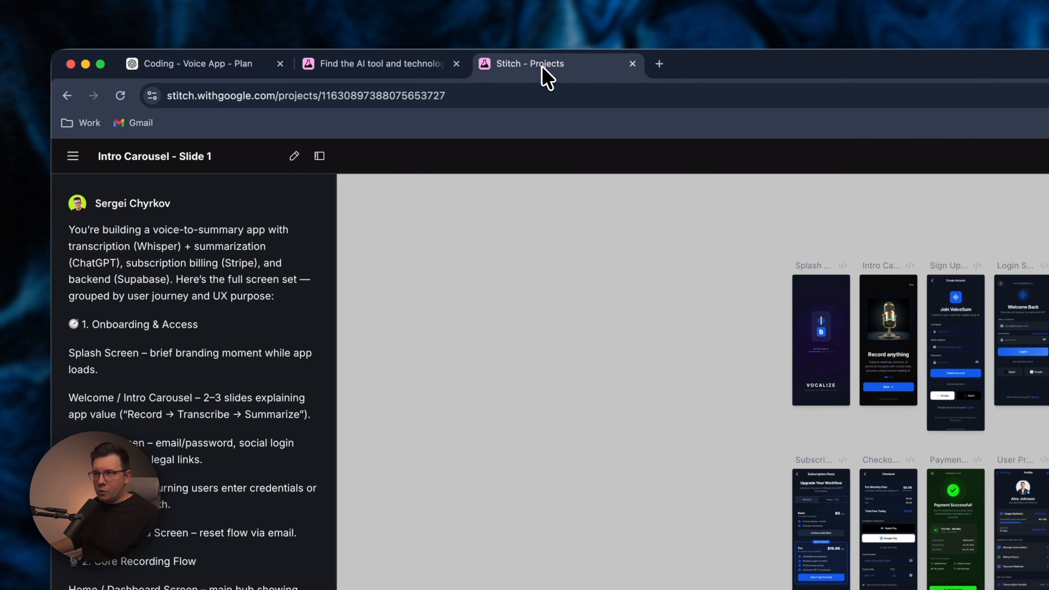
Read through the screen-list prompt in the Stitch project's chat panel.
scroll(153, 306, down, 2)
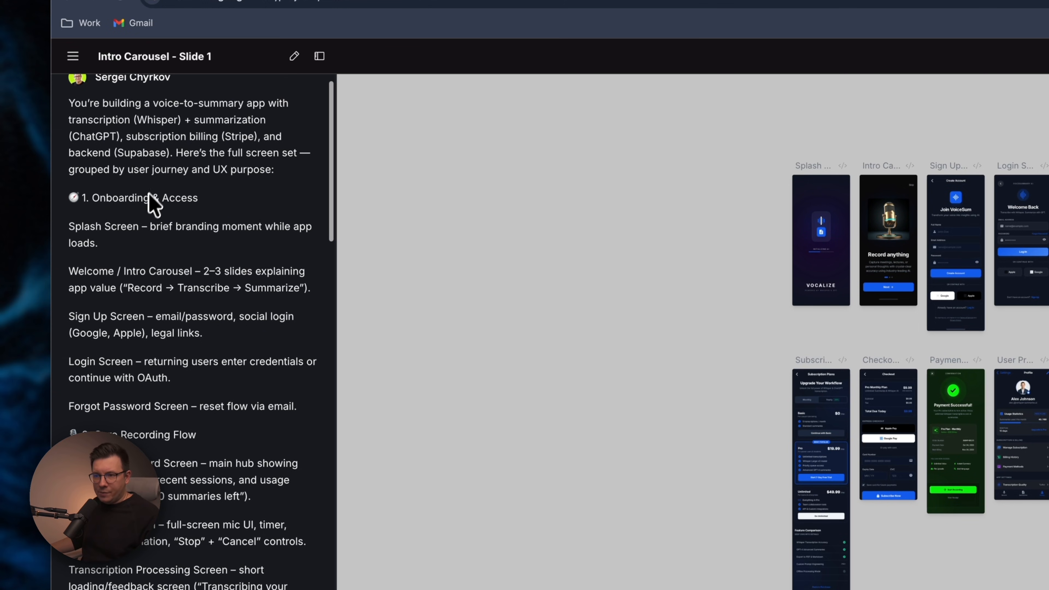
scroll(156, 198, up, 1)
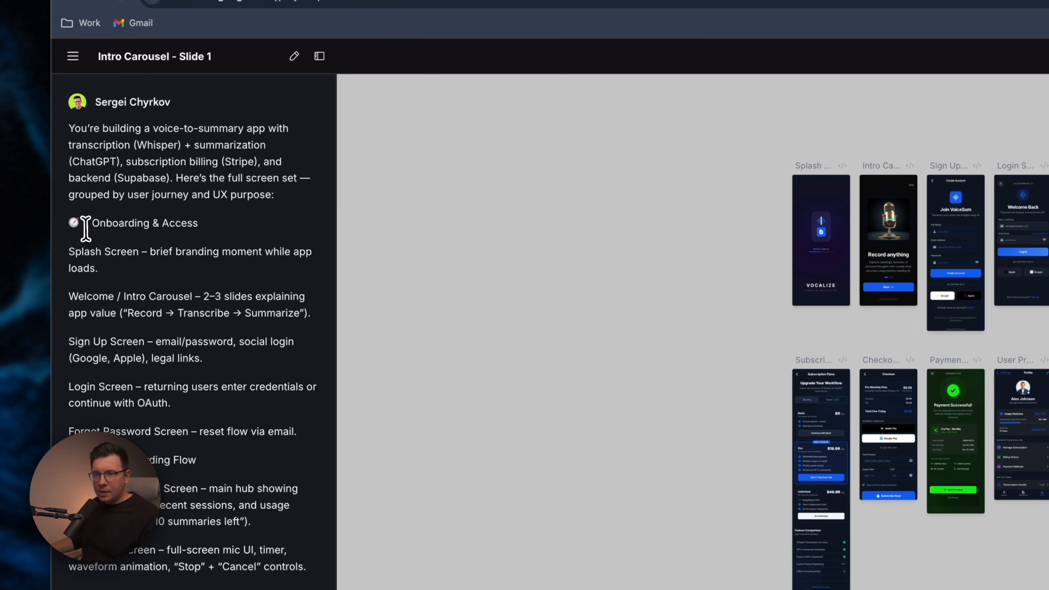
scroll(206, 253, down, 5)
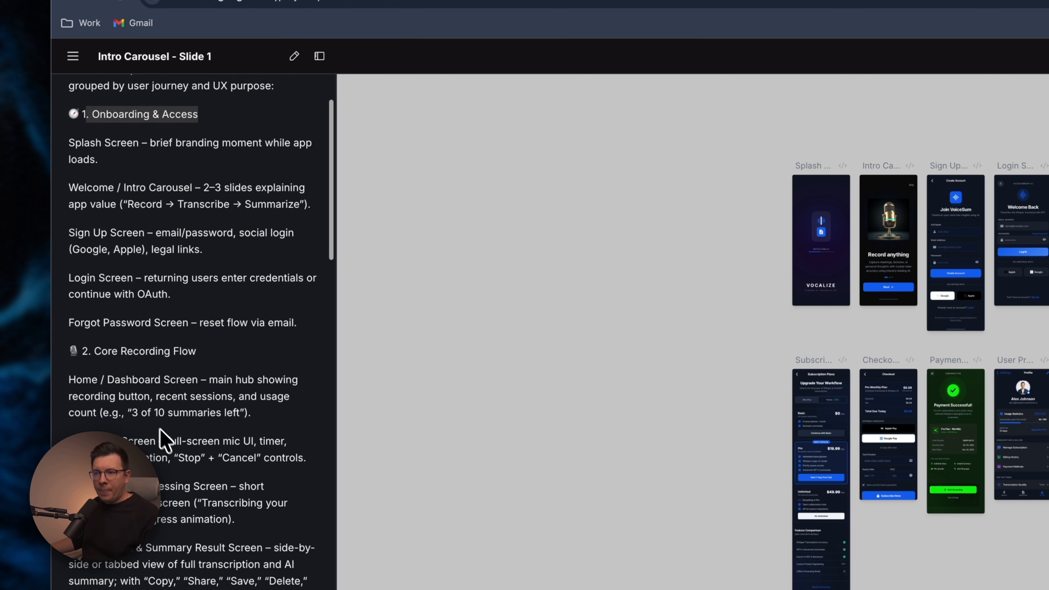
scroll(196, 357, down, 4)
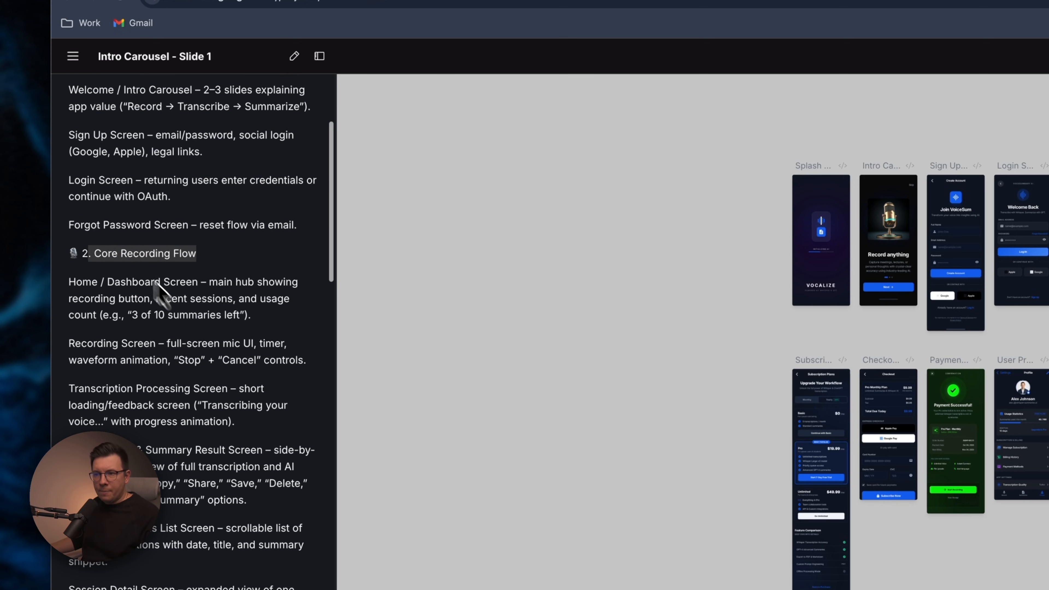
scroll(163, 288, down, 2)
scroll(182, 316, down, 5)
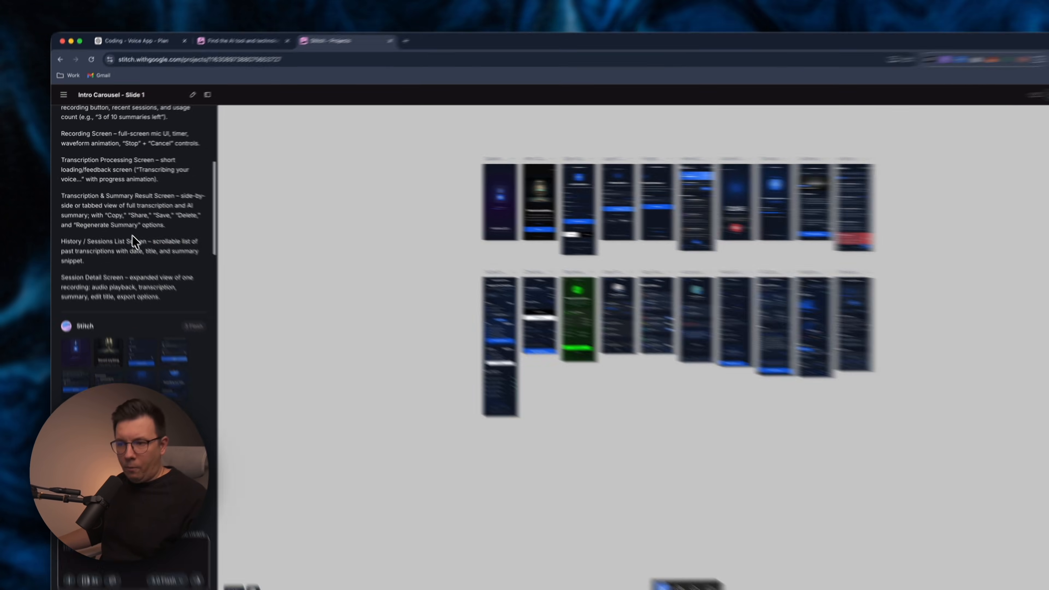
Zoom in on the onboarding and recording screens on the Stitch canvas.
scroll(564, 248, up, 8)
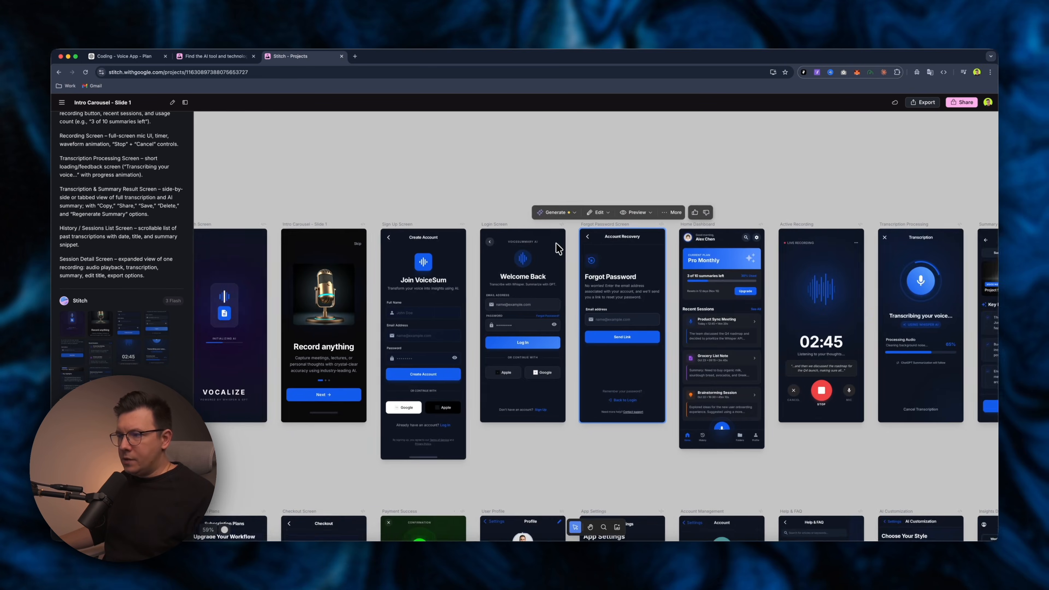
scroll(558, 249, left, 3)
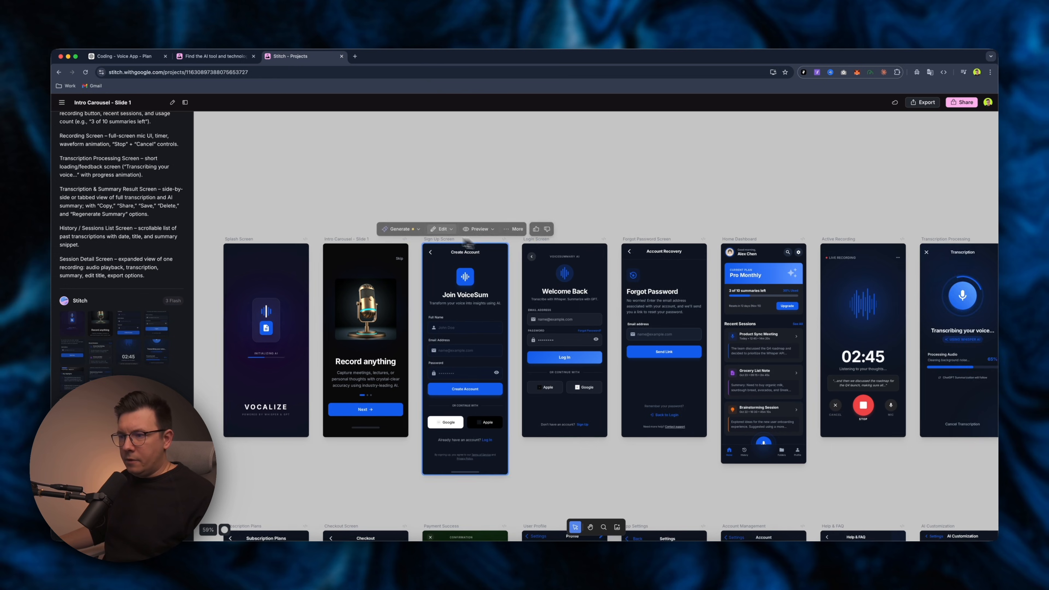
scroll(429, 265, down, 1)
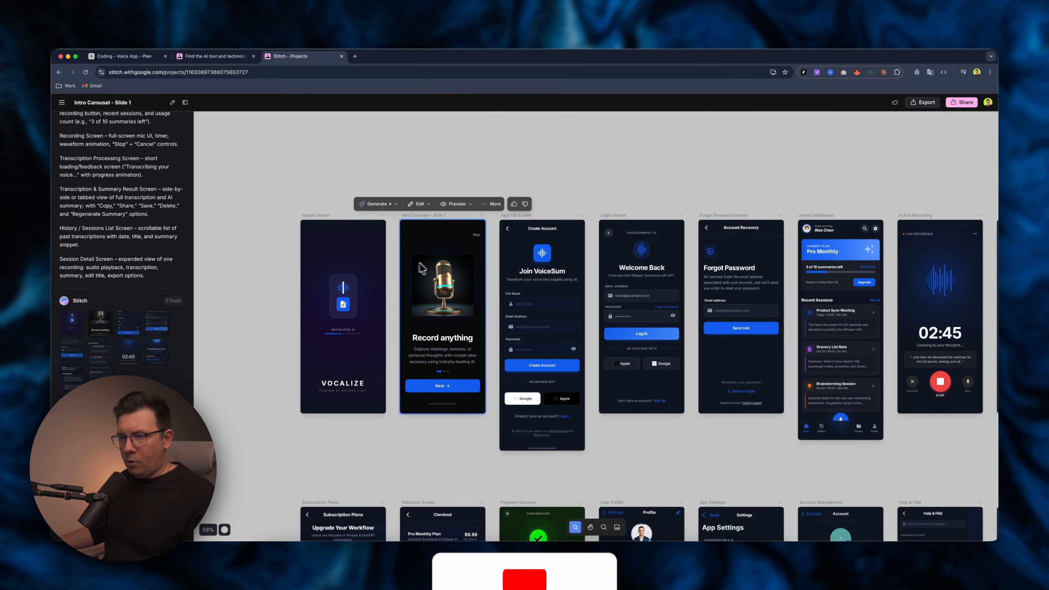
Pan and zoom across the first row of generated screens on the Stitch canvas.
scroll(339, 262, up, 4)
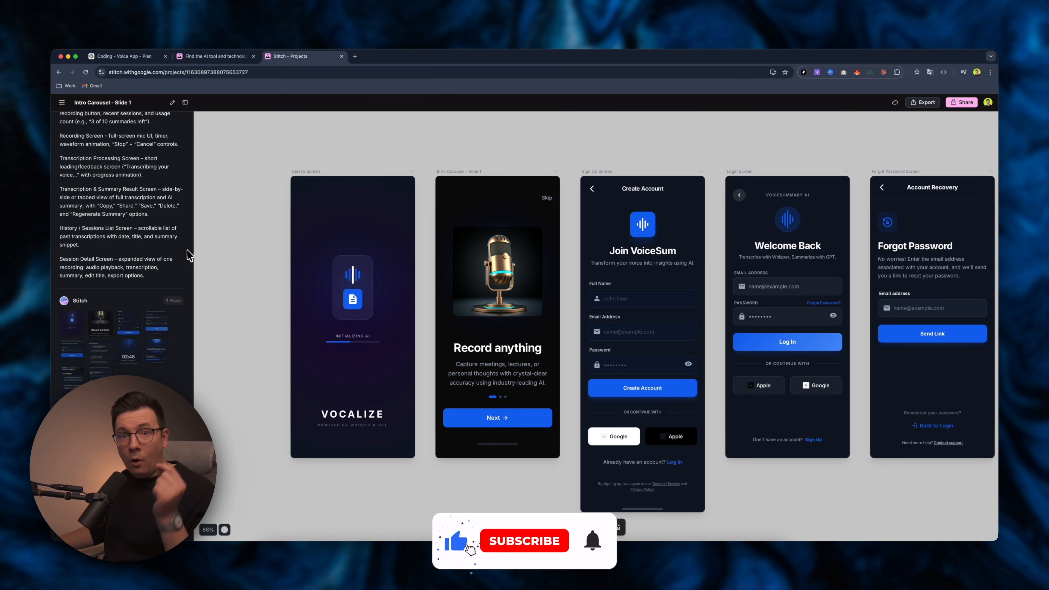
scroll(268, 251, down, 5)
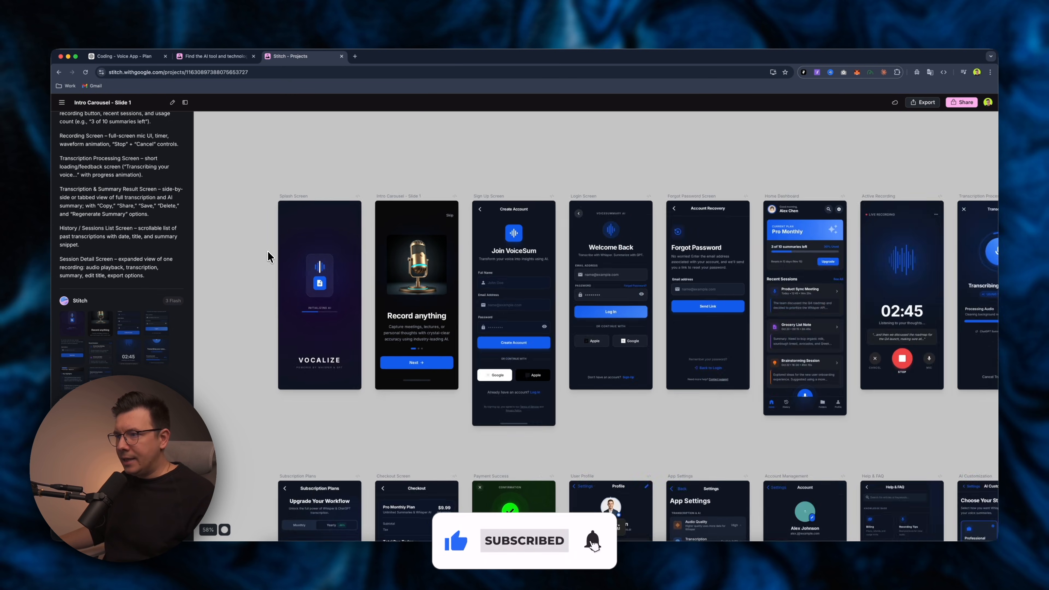
scroll(319, 257, down, 4)
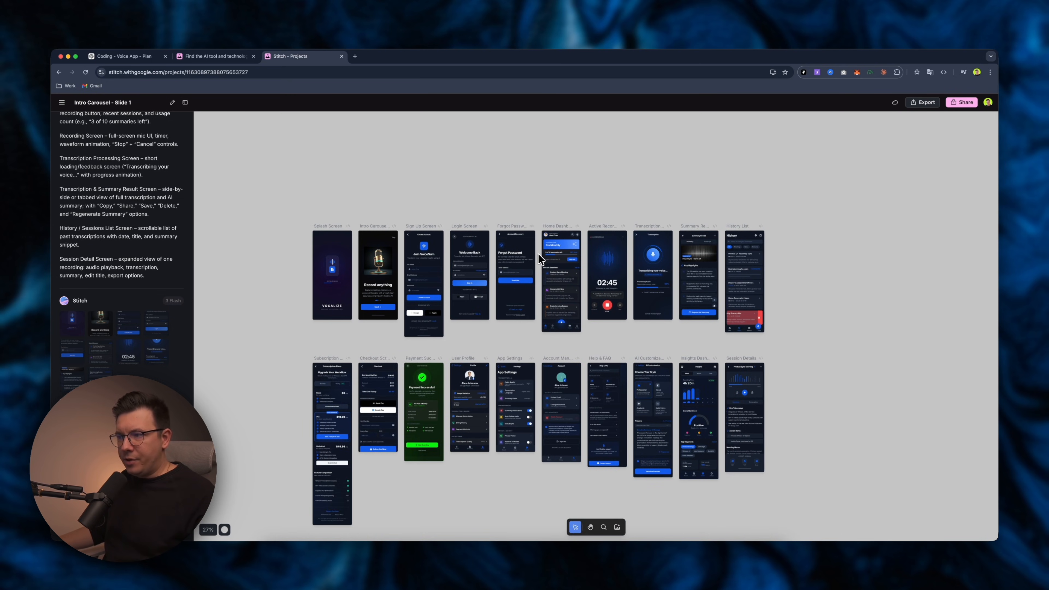
scroll(538, 253, up, 4)
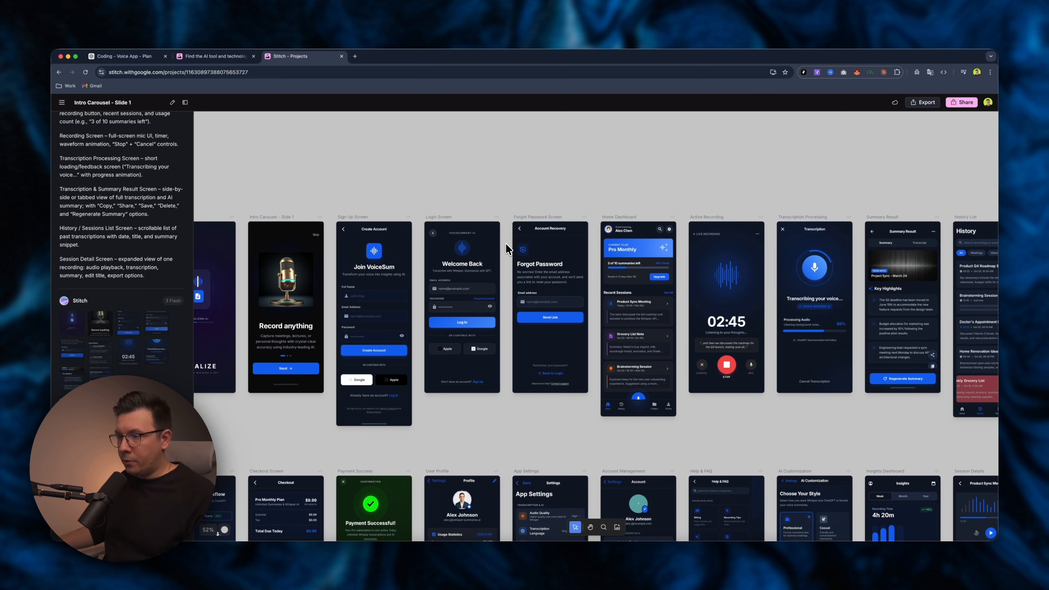
scroll(505, 243, left, 3)
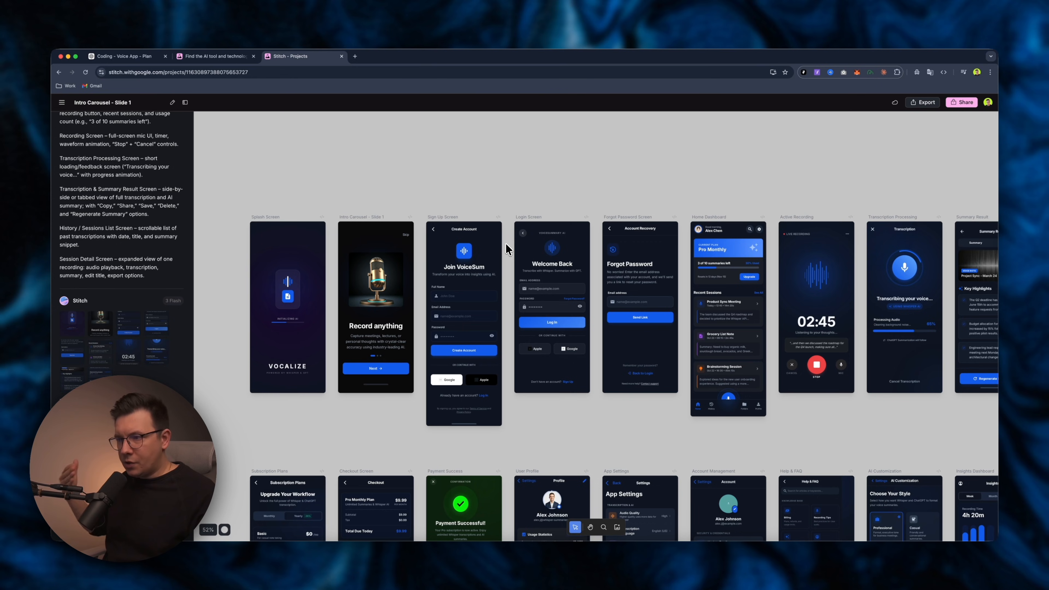
click(501, 245)
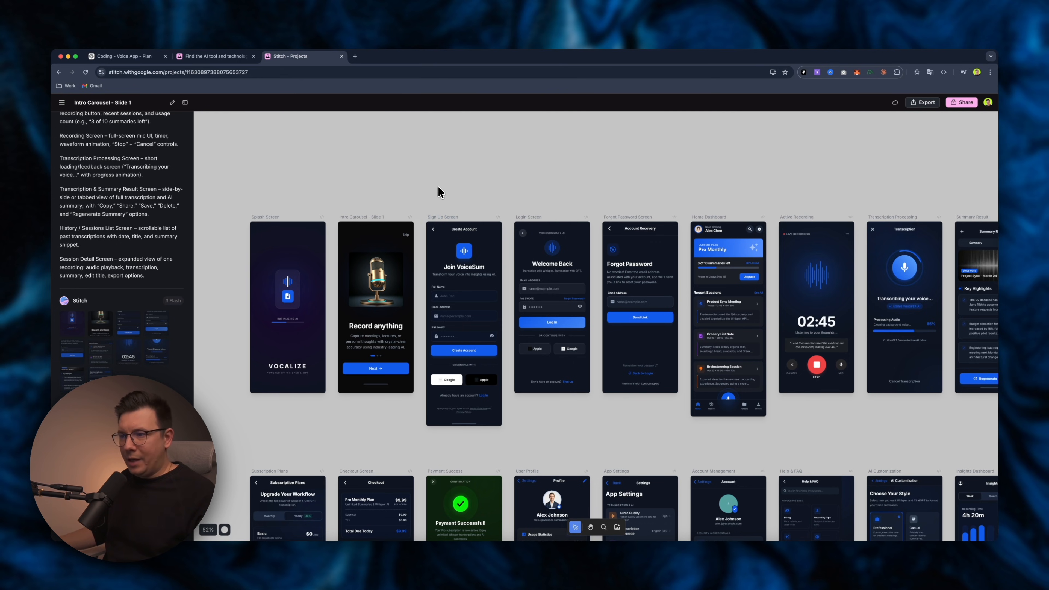
Read Stitch's summary of the generated core screens in the project's chat panel.
scroll(439, 191, up, 1)
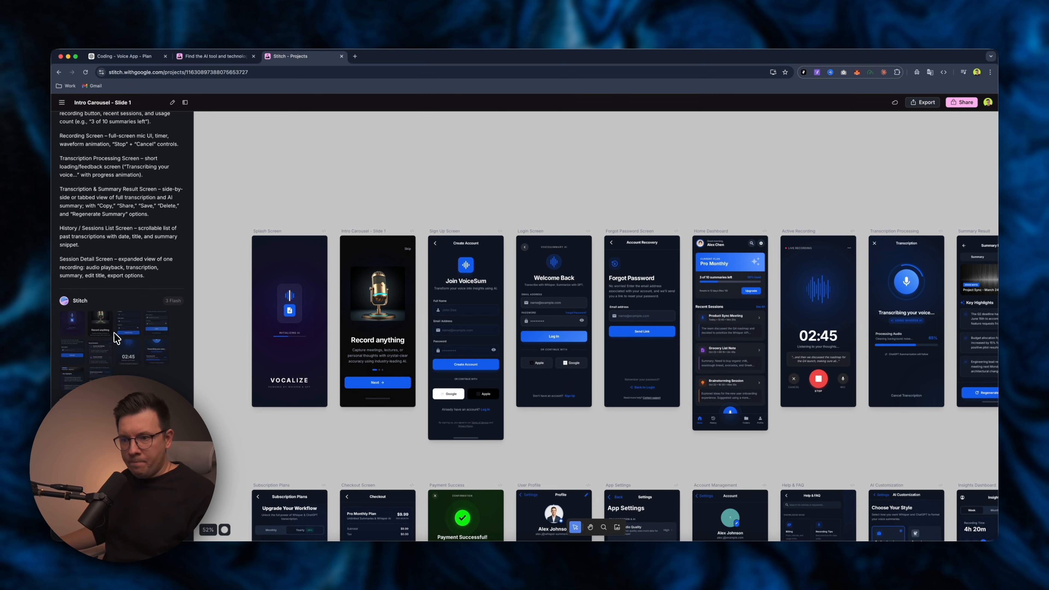
scroll(117, 338, down, 3)
scroll(139, 340, down, 5)
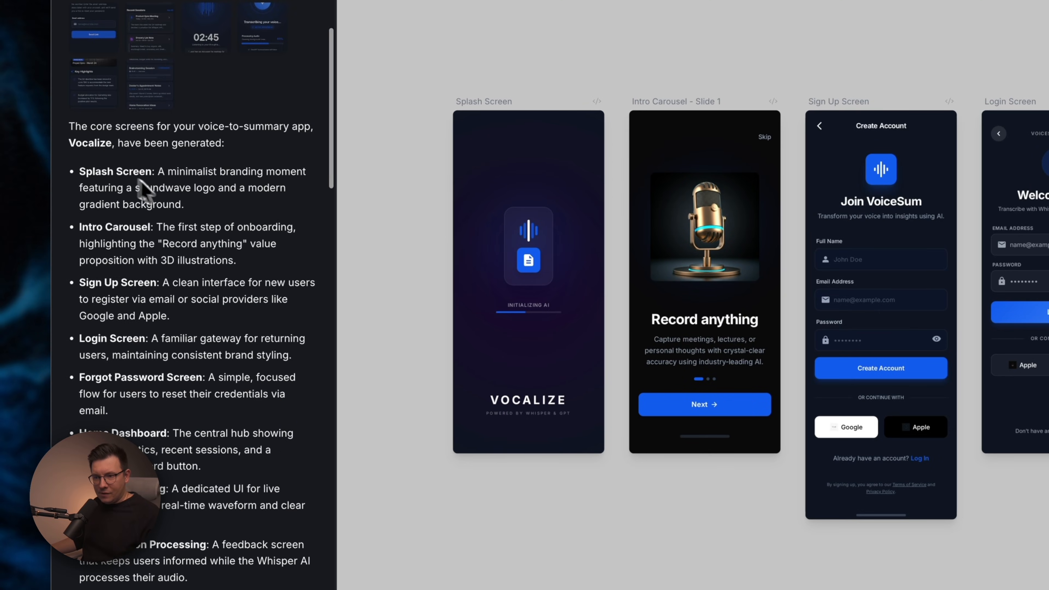
scroll(165, 248, down, 4)
scroll(153, 344, down, 4)
scroll(456, 306, up, 6)
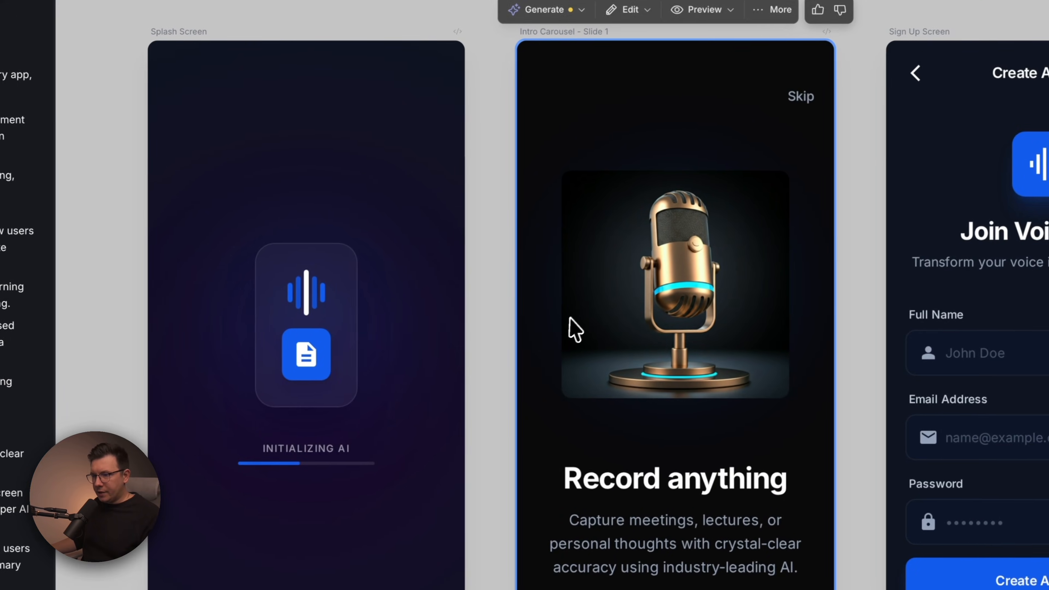
Inspect each first-row screen up close, from the intro carousel through the history list.
scroll(574, 325, right, 3)
scroll(556, 324, down, 2)
scroll(603, 272, right, 1)
scroll(595, 257, right, 5)
scroll(594, 244, down, 2)
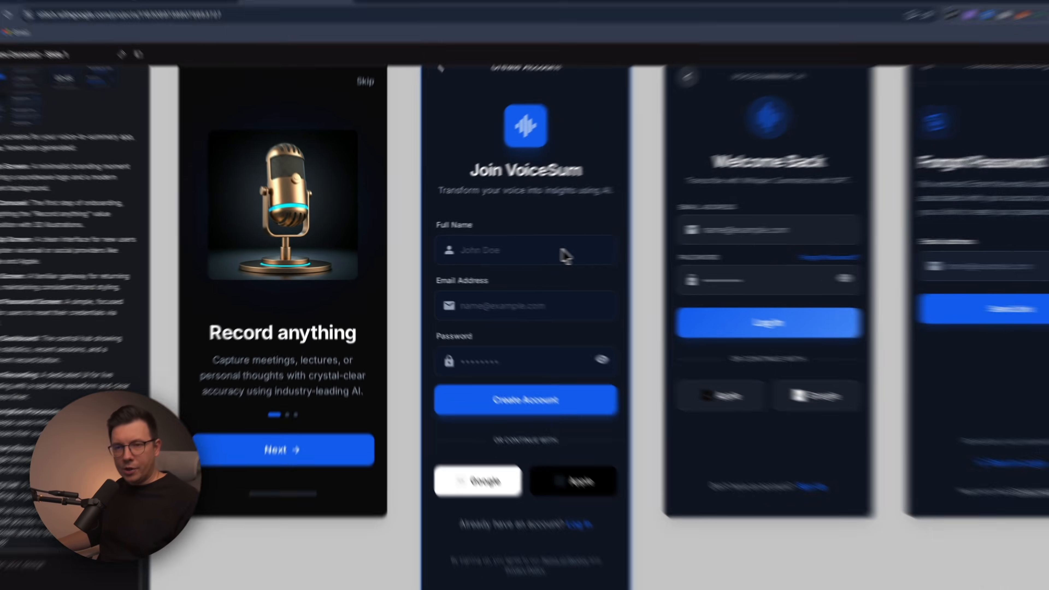
scroll(691, 245, right, 6)
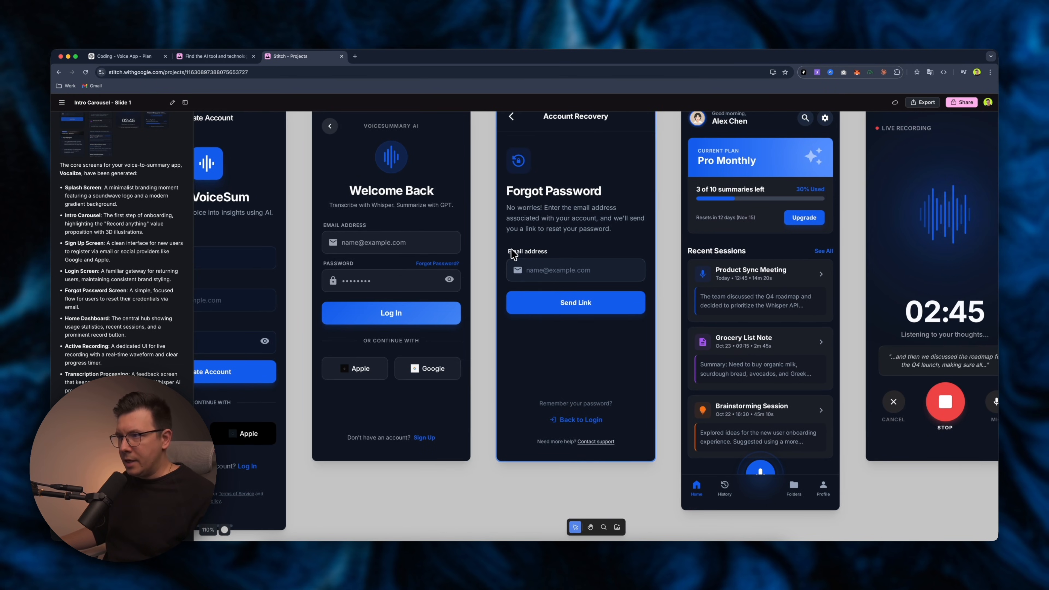
scroll(512, 254, up, 2)
scroll(514, 254, right, 1)
scroll(515, 250, right, 3)
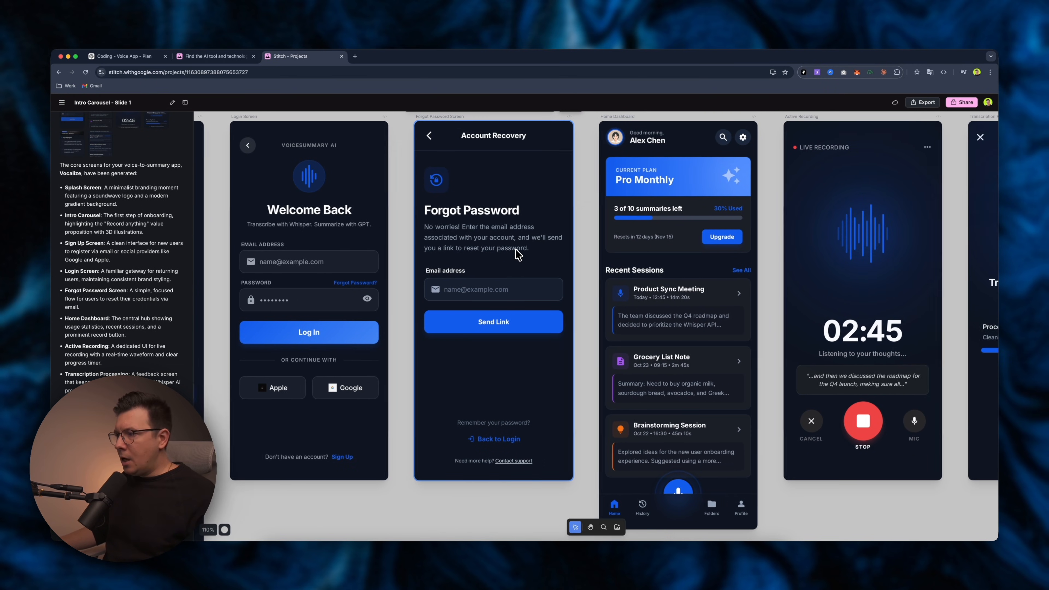
scroll(561, 285, right, 5)
scroll(561, 288, right, 5)
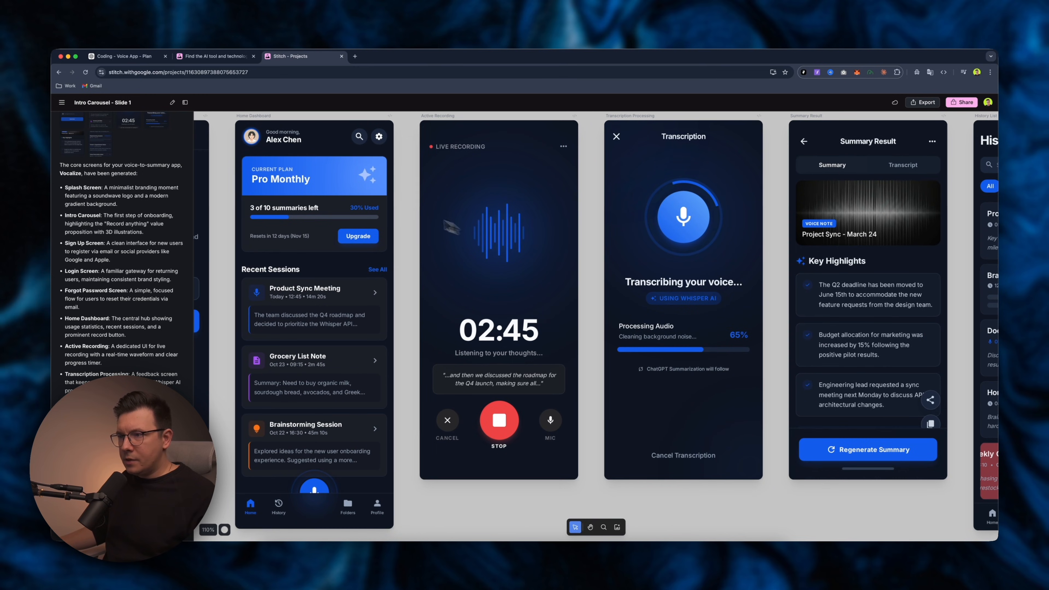
scroll(572, 258, right, 4)
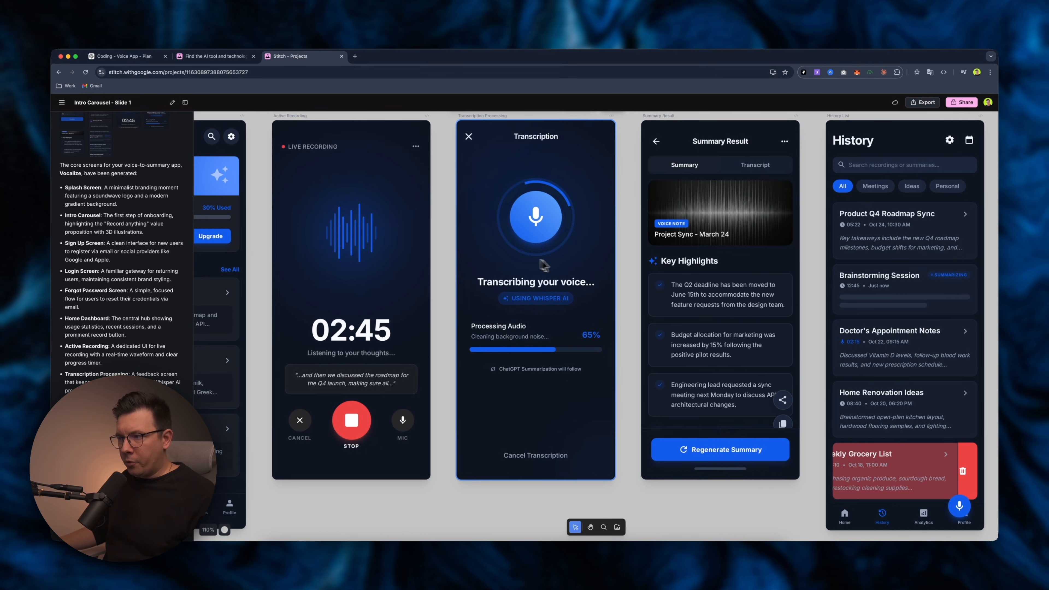
scroll(543, 264, right, 10)
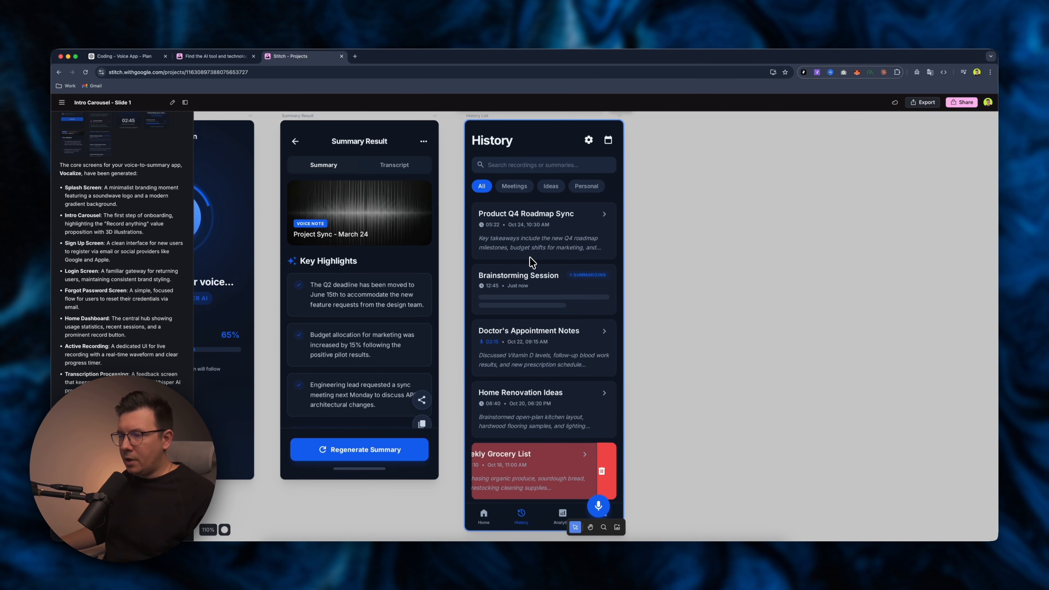
scroll(532, 262, down, 10)
scroll(454, 261, left, 6)
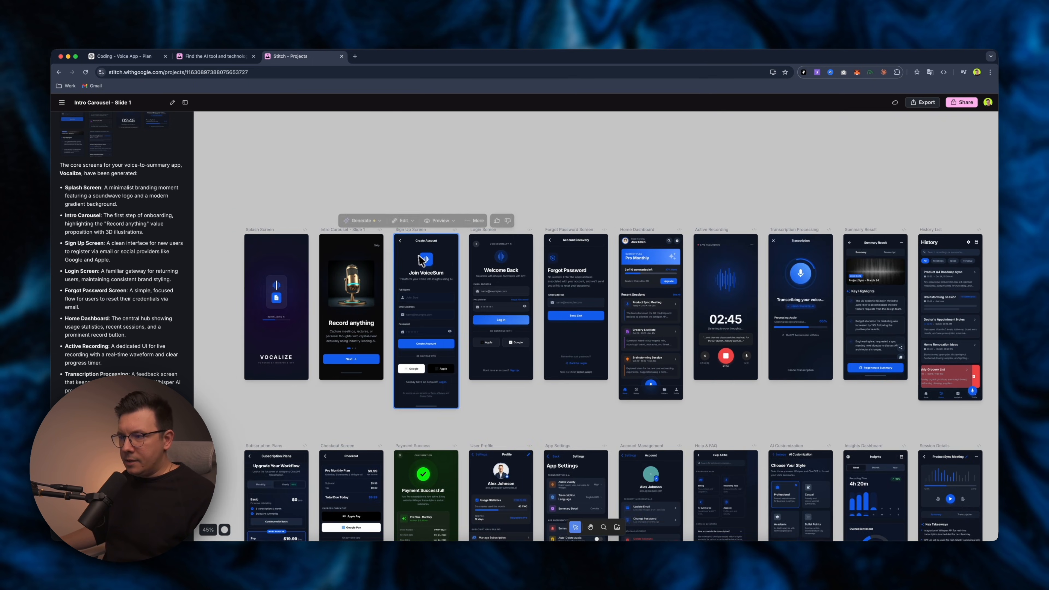
scroll(421, 260, up, 5)
scroll(537, 269, right, 3)
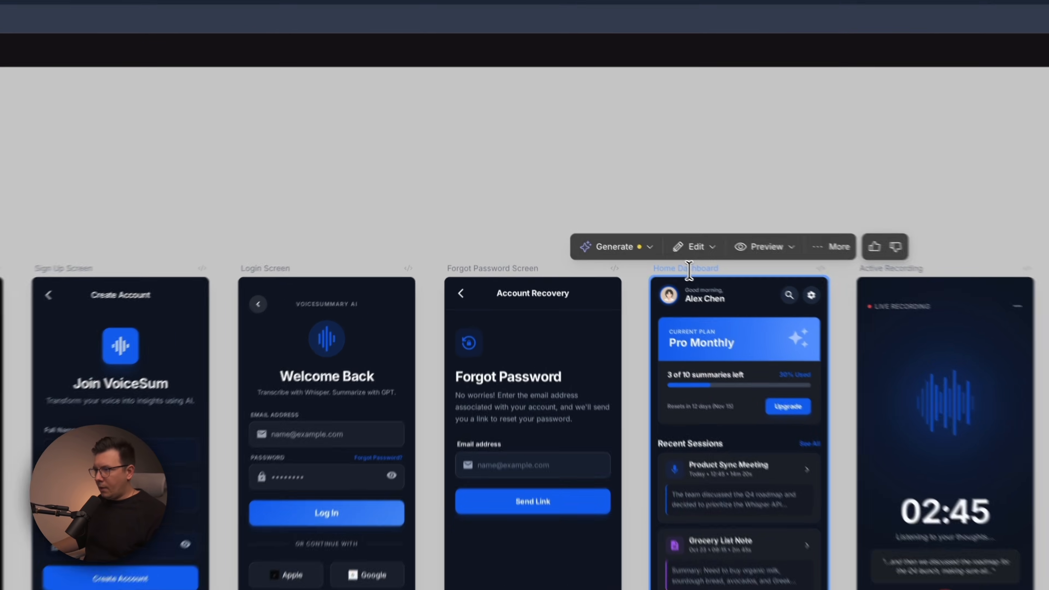
Select the Home Dashboard screen and open its preview in a new tab.
click(586, 224)
scroll(603, 370, right, 3)
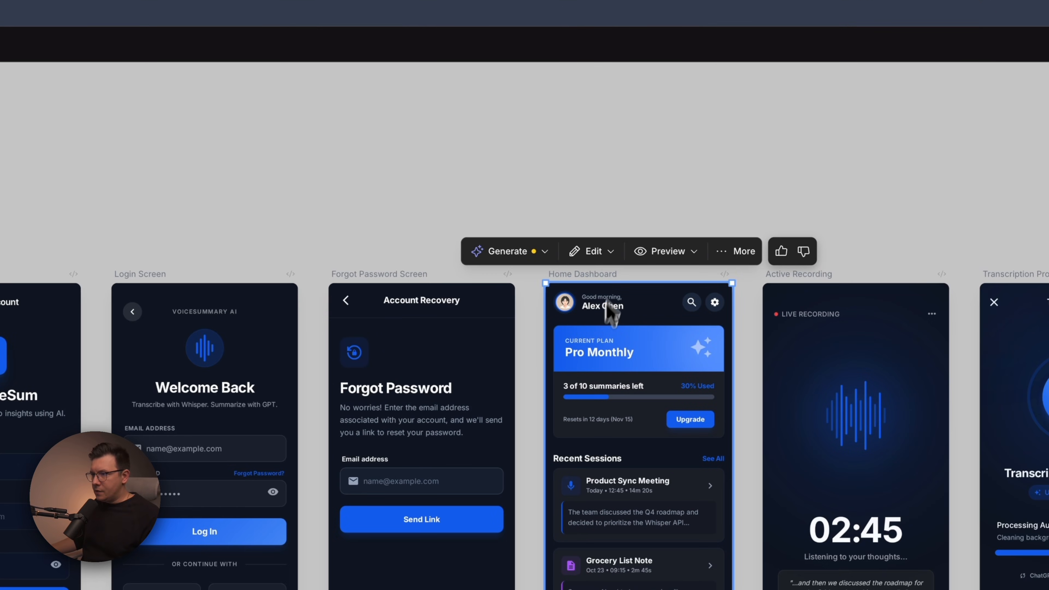
mouse_move(610, 294)
mouse_down()
mouse_move(644, 294)
mouse_move(602, 286)
mouse_up()
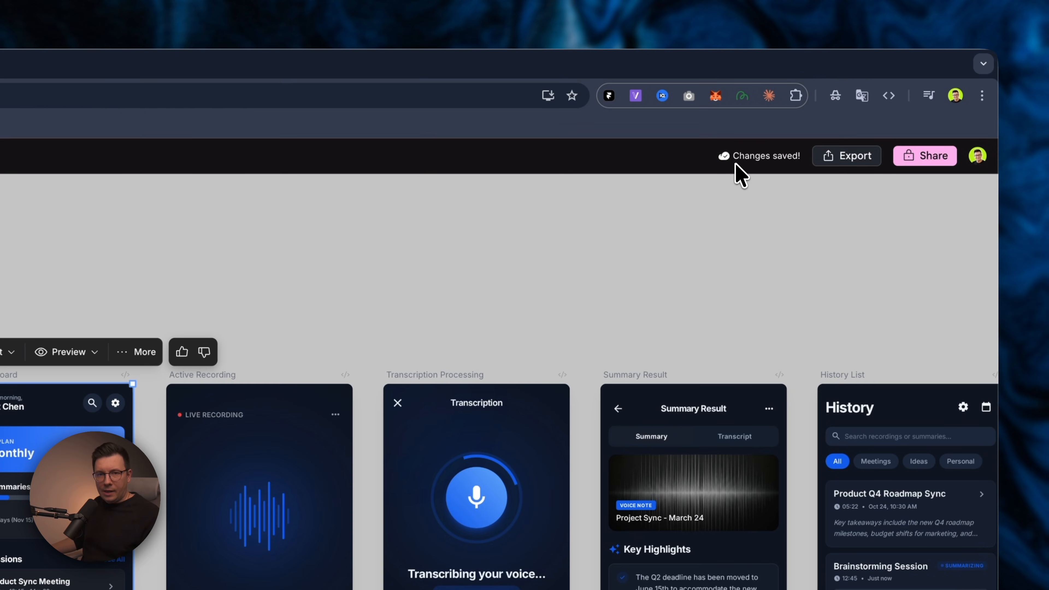
click(428, 352)
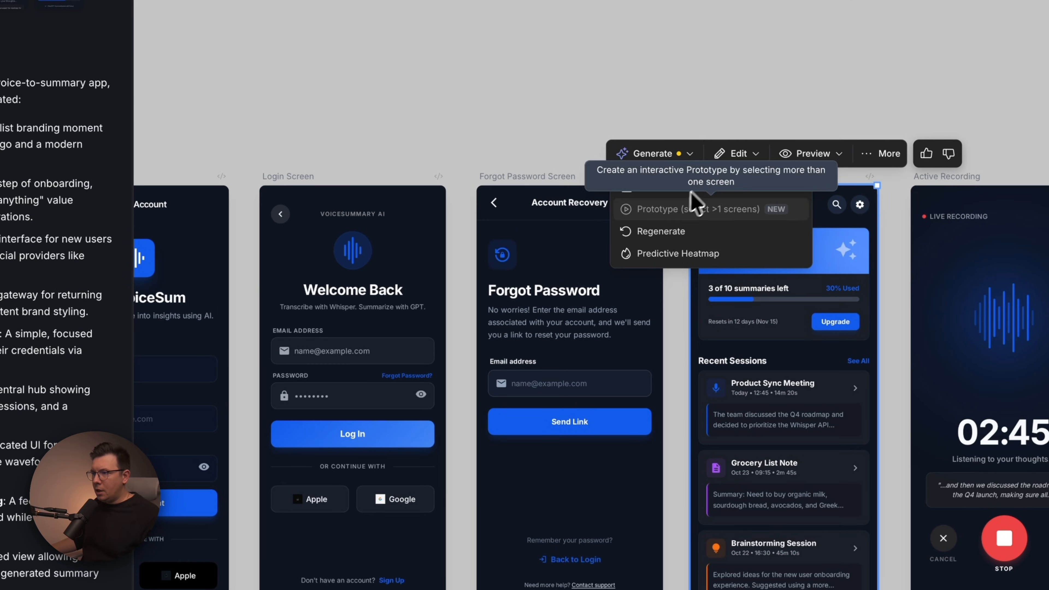
click(494, 206)
click(739, 155)
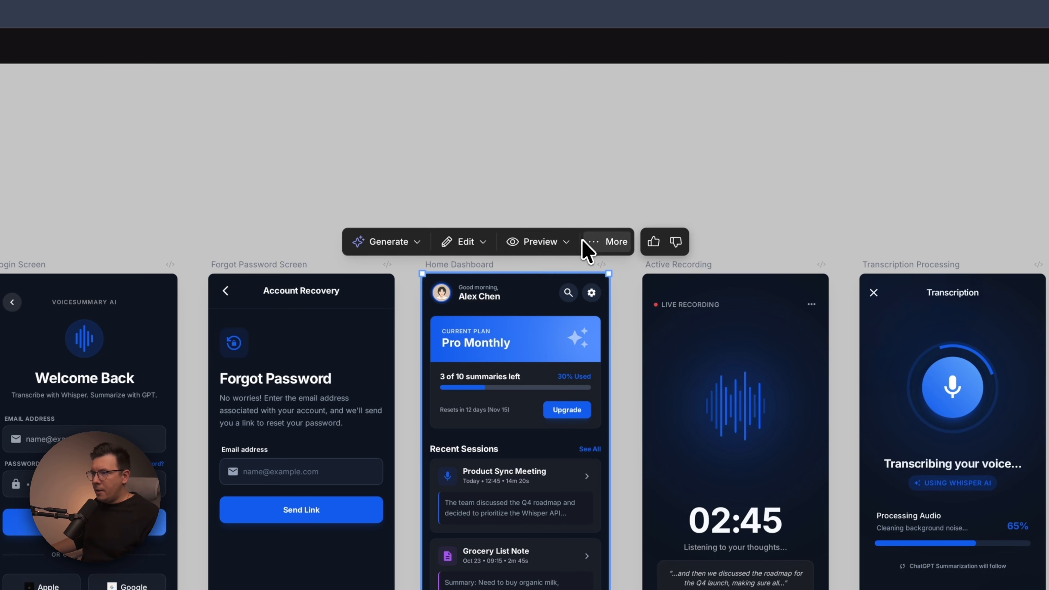
mouse_move(557, 240)
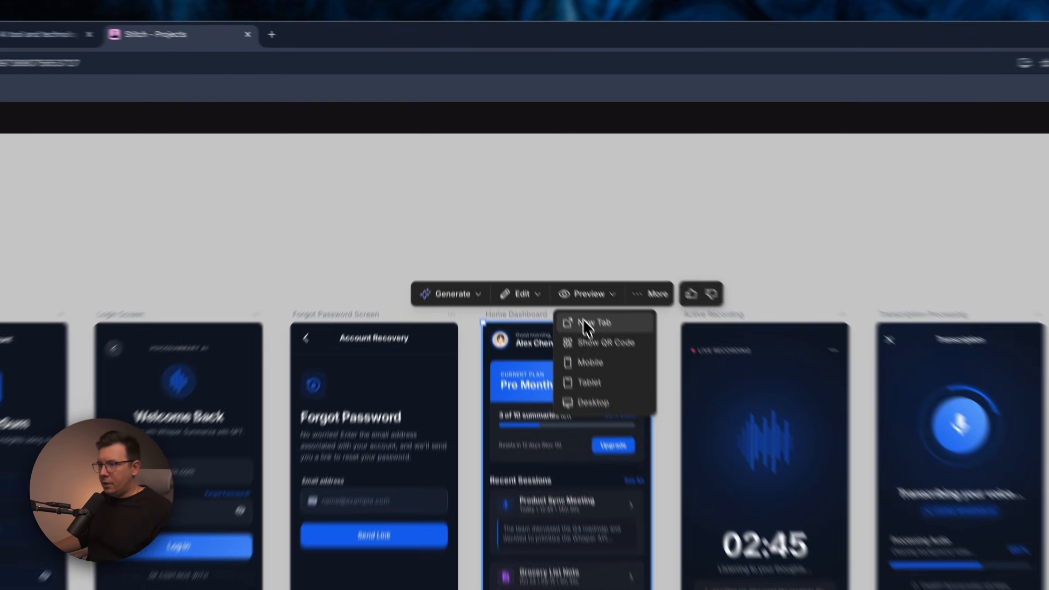
click(533, 216)
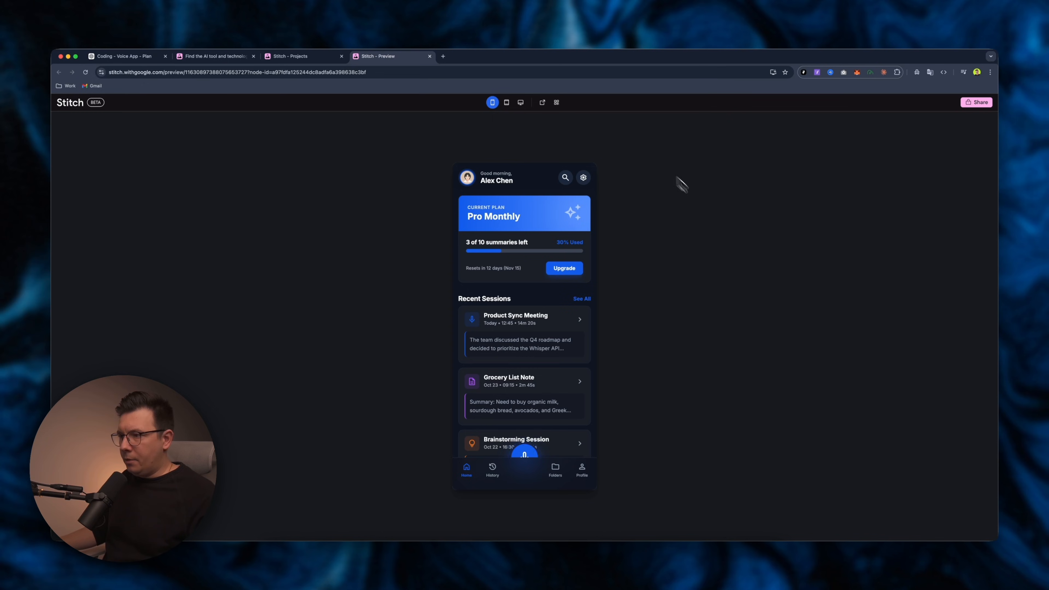
Scroll the Home Dashboard preview and switch it to tablet and desktop layouts.
scroll(528, 303, down, 3)
scroll(526, 285, up, 3)
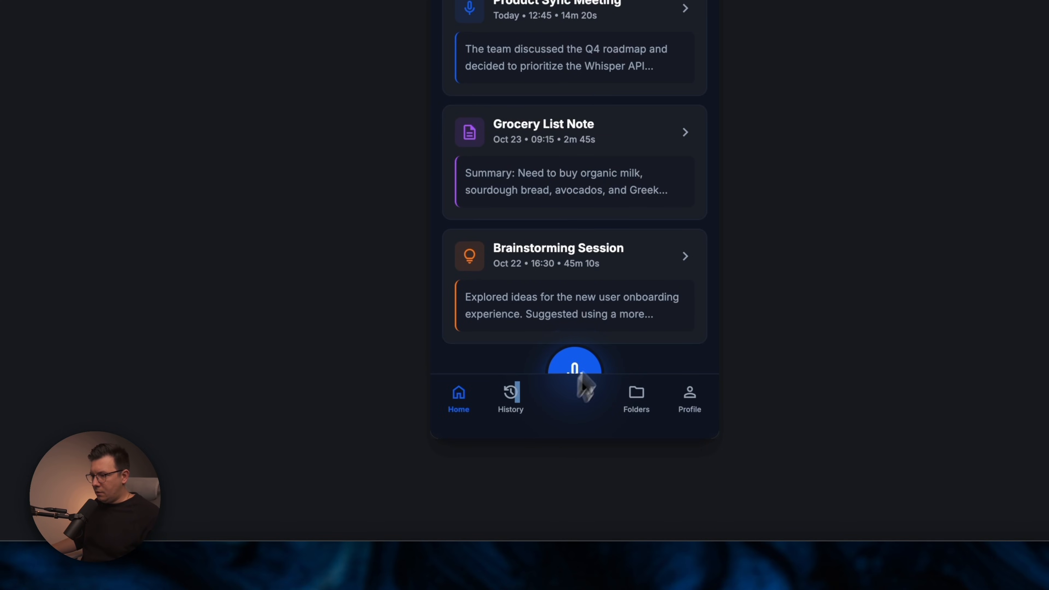
scroll(561, 238, up, 1)
scroll(572, 356, down, 1)
scroll(562, 306, up, 3)
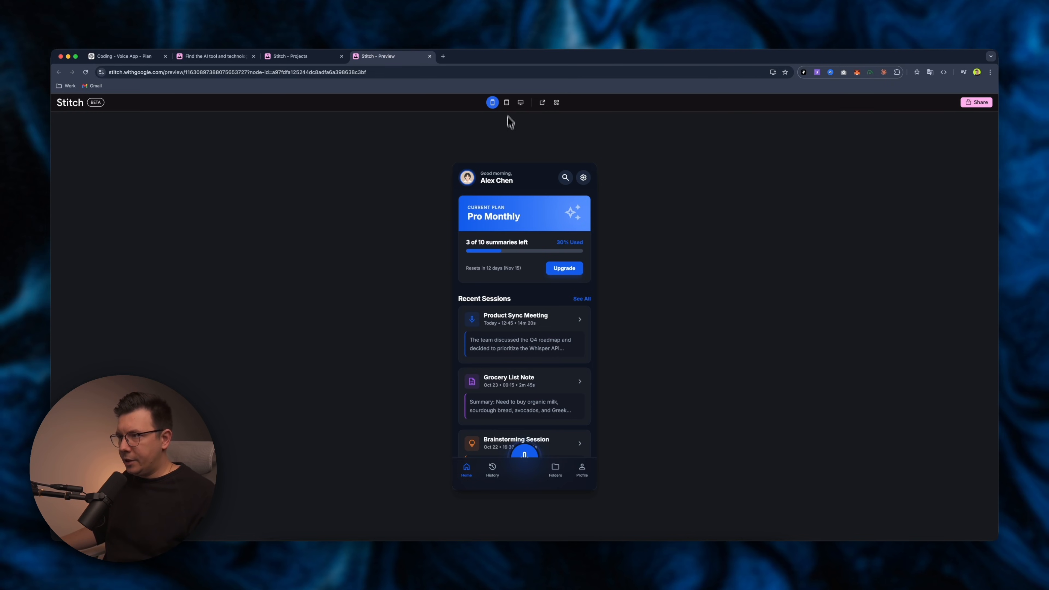
click(507, 103)
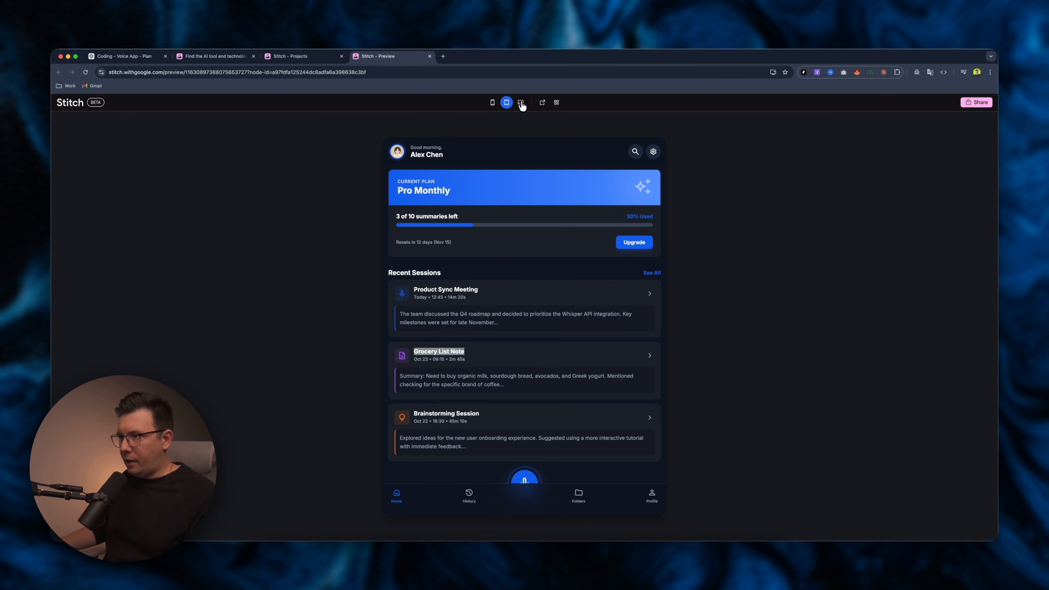
click(520, 103)
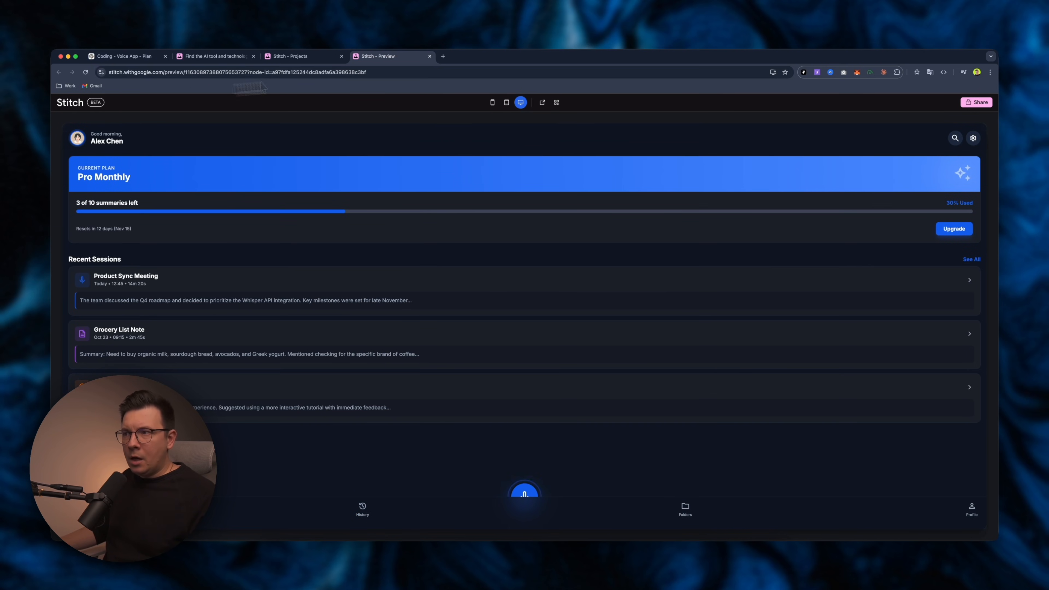
Close the preview tab and return to the Stitch project canvas and chat panel.
click(301, 58)
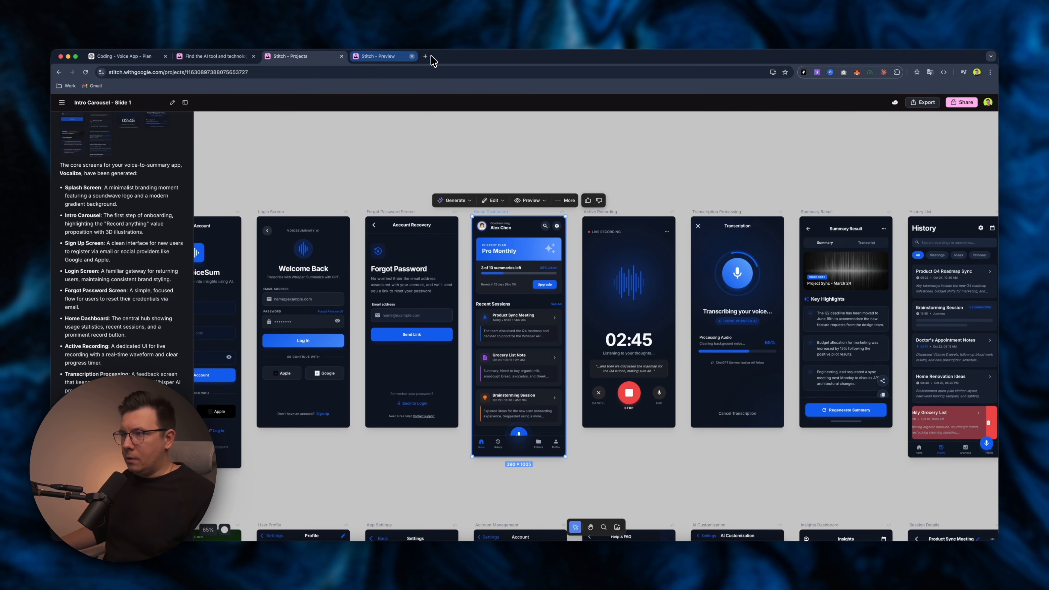
click(430, 56)
scroll(517, 186, left, 2)
scroll(86, 329, down, 15)
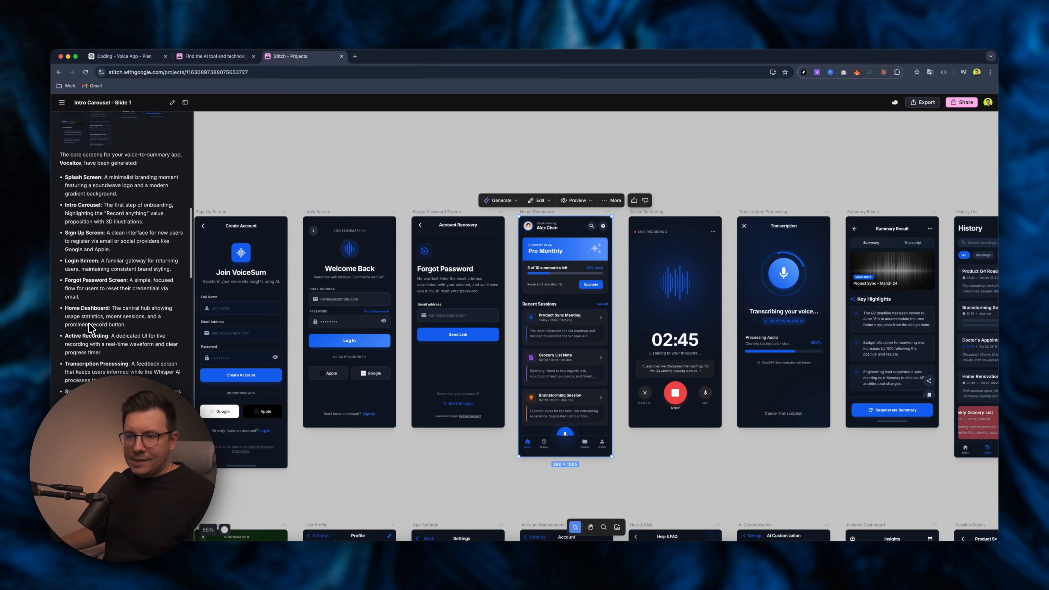
Review the subscription, profile and support sections of the screen list in the ChatGPT conversation.
click(135, 58)
scroll(421, 211, down, 6)
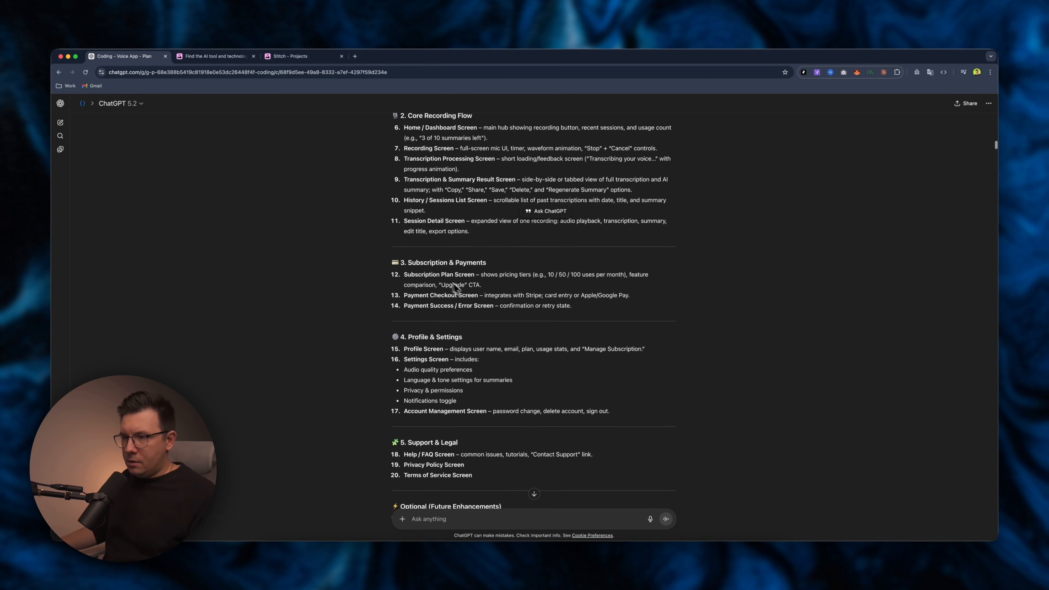
scroll(409, 277, down, 3)
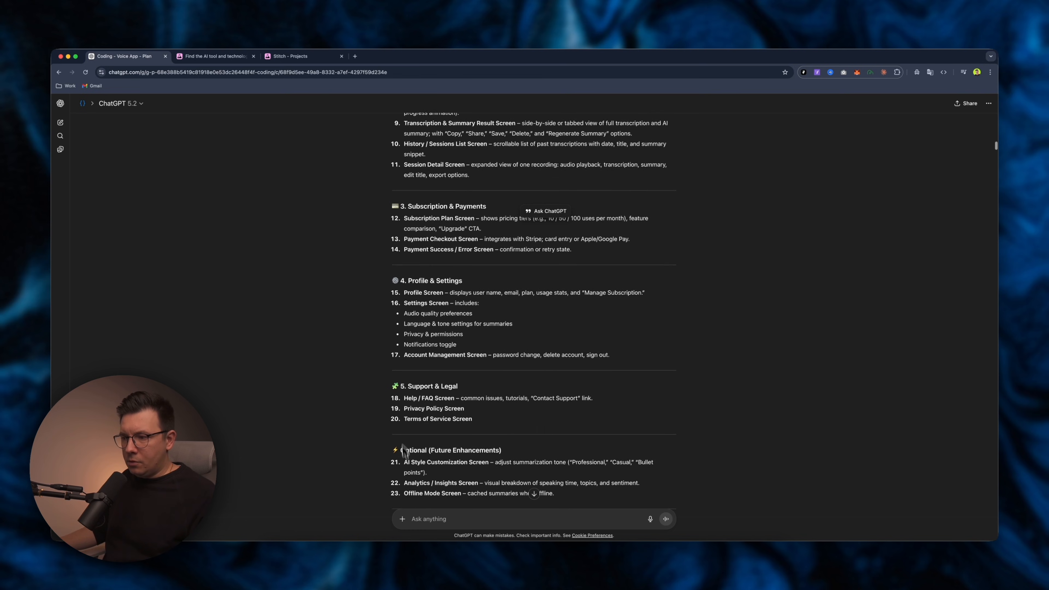
Back in Stitch, read the follow-up screen-list prompt and pan to the second row of screens.
click(297, 57)
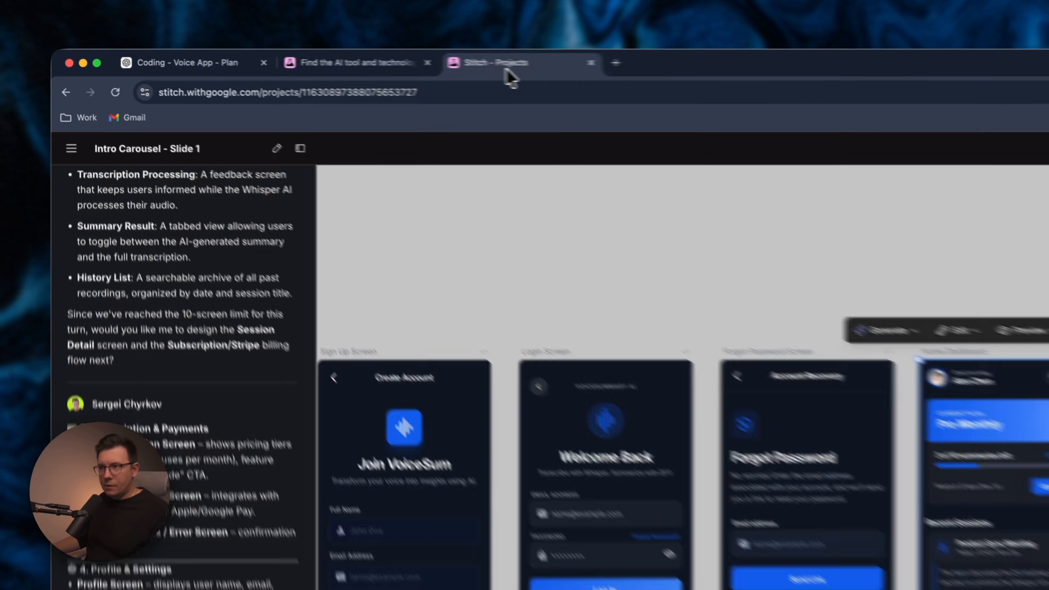
scroll(84, 265, down, 5)
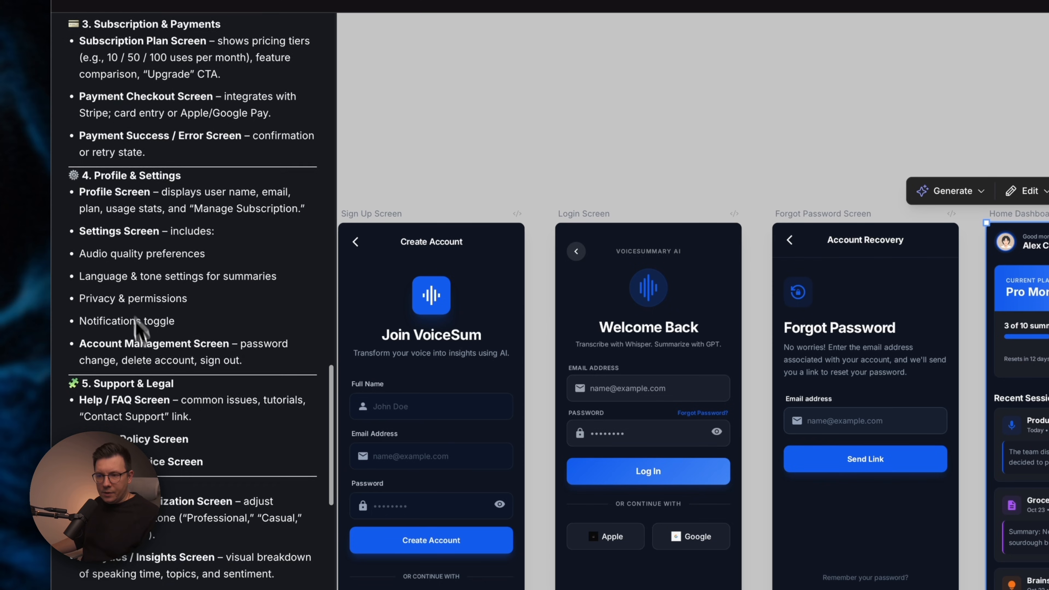
scroll(138, 326, down, 2)
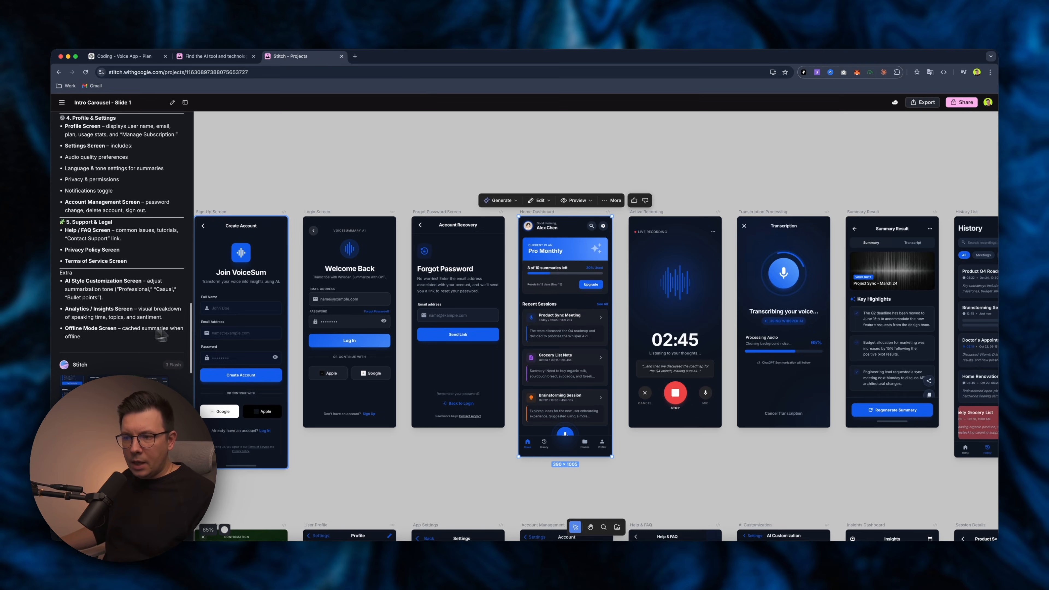
scroll(299, 300, down, 10)
scroll(300, 300, left, 6)
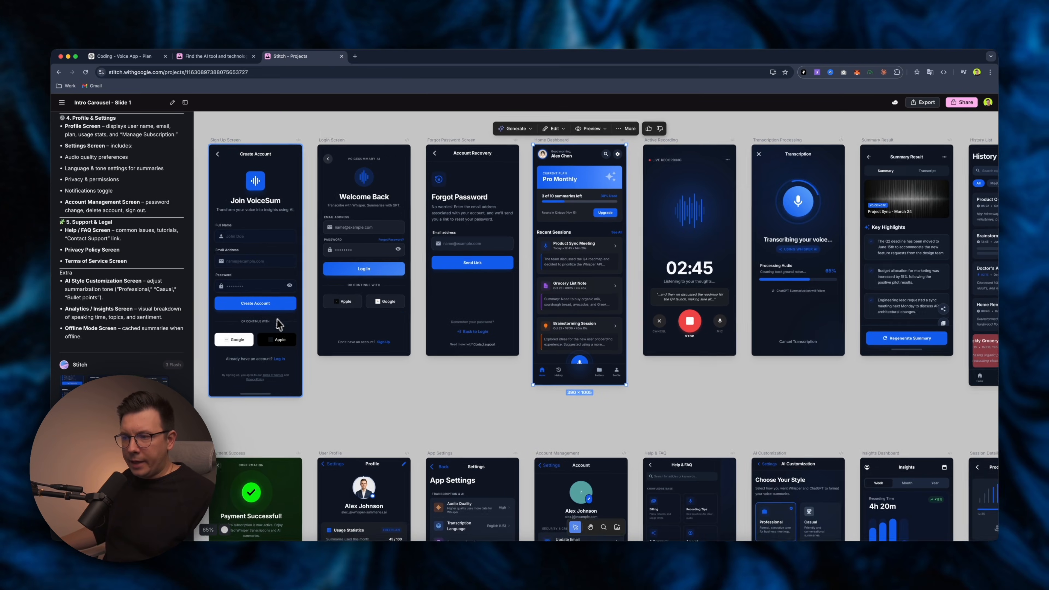
scroll(299, 300, left, 2)
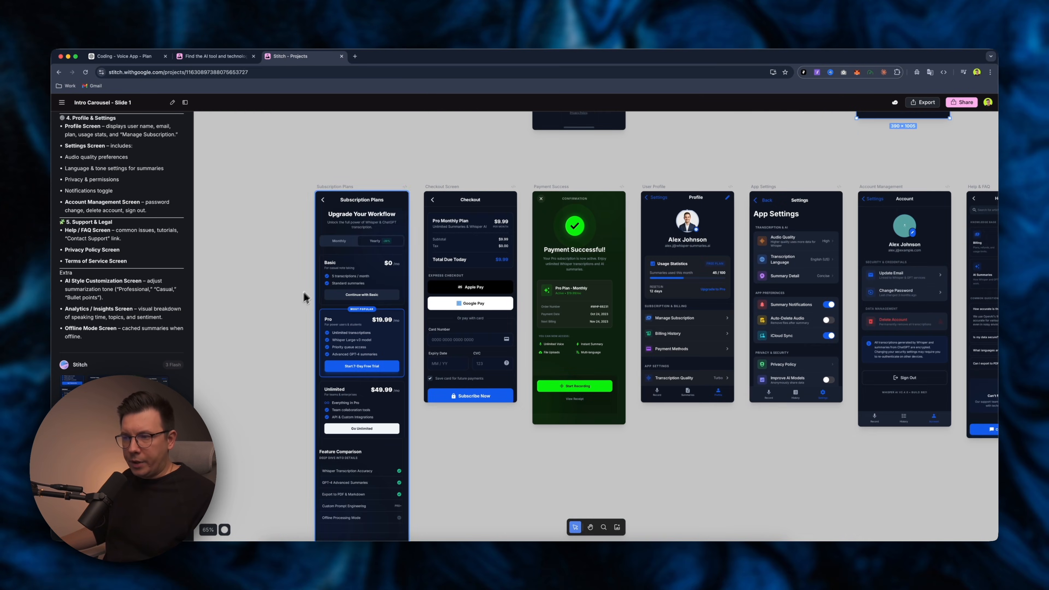
Pan and zoom across the second row of screens to examine the subscription, checkout, profile, settings and help designs.
scroll(305, 293, up, 5)
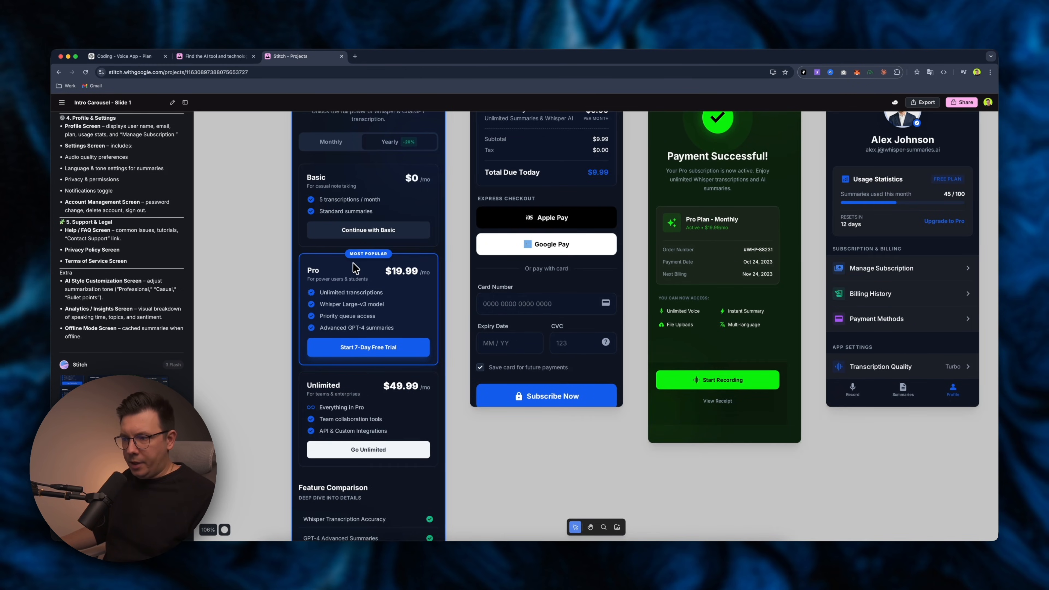
scroll(356, 271, down, 3)
scroll(359, 268, right, 1)
scroll(361, 267, down, 5)
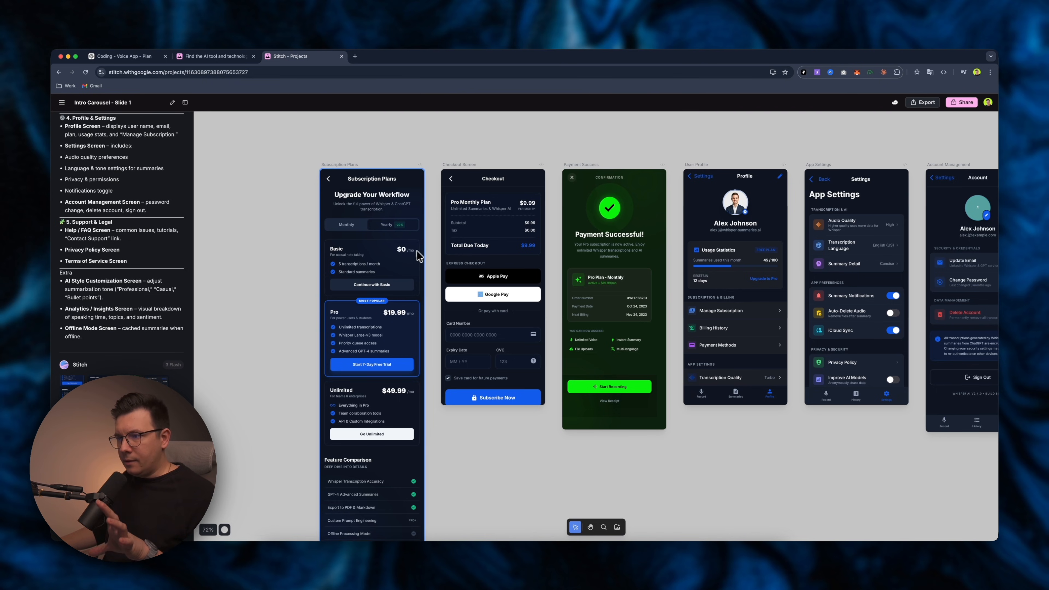
scroll(432, 248, up, 1)
scroll(432, 248, right, 1)
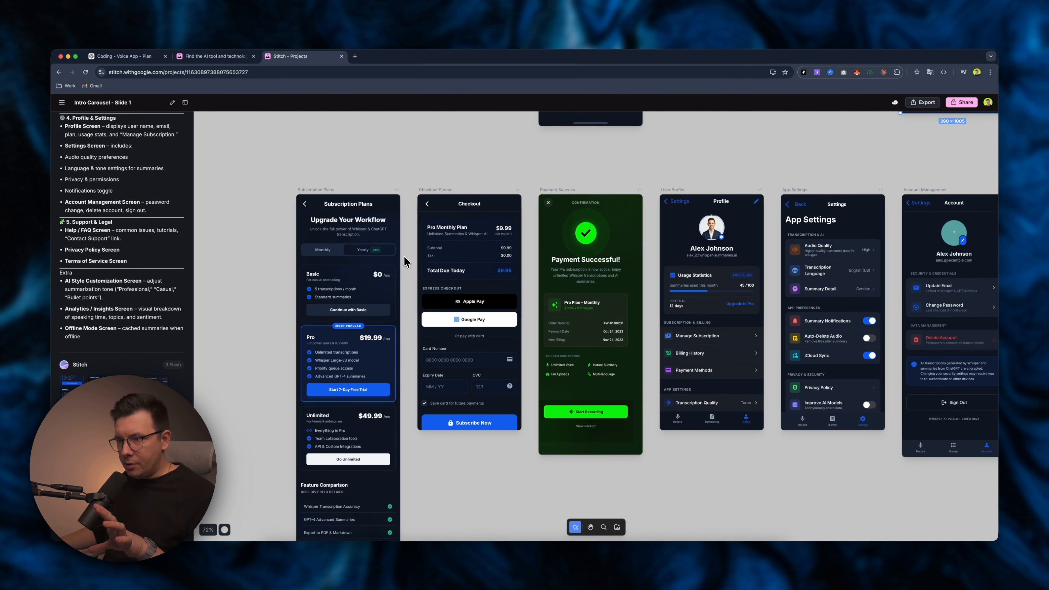
scroll(431, 248, up, 4)
scroll(431, 248, right, 4)
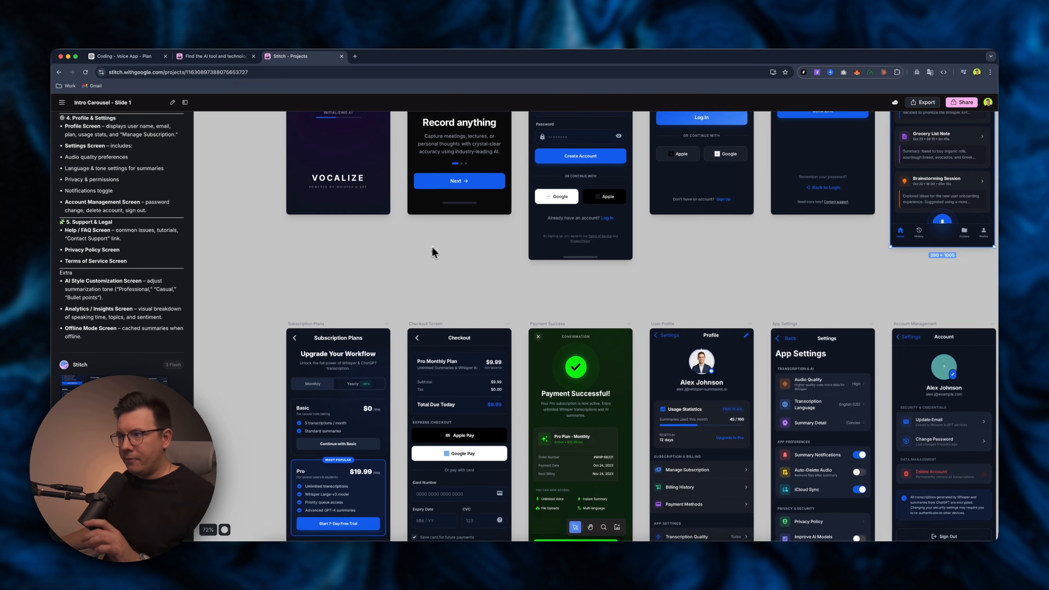
scroll(548, 240, down, 2)
scroll(548, 240, left, 3)
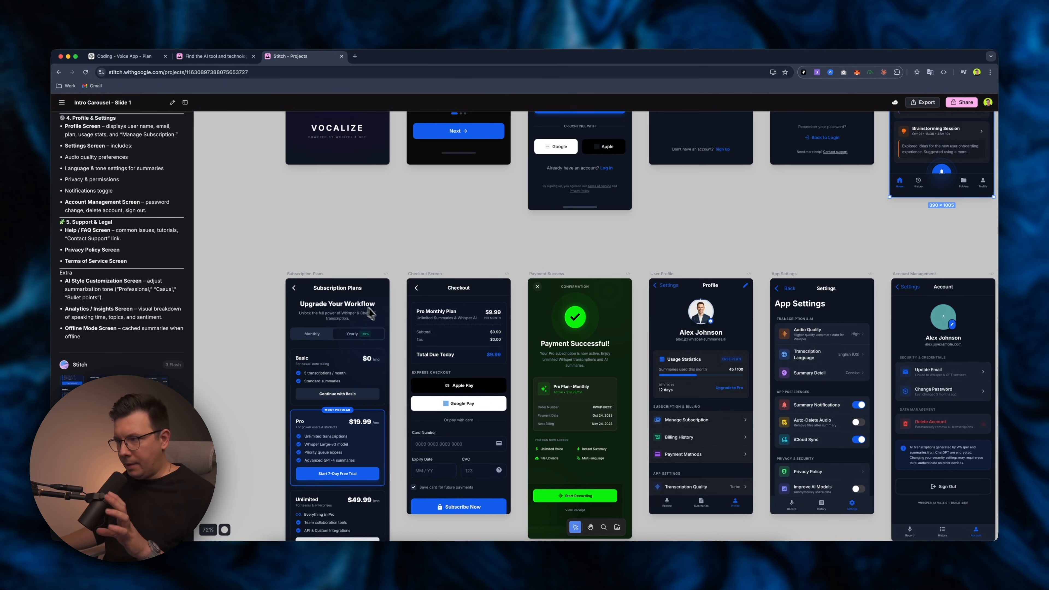
scroll(395, 327, down, 5)
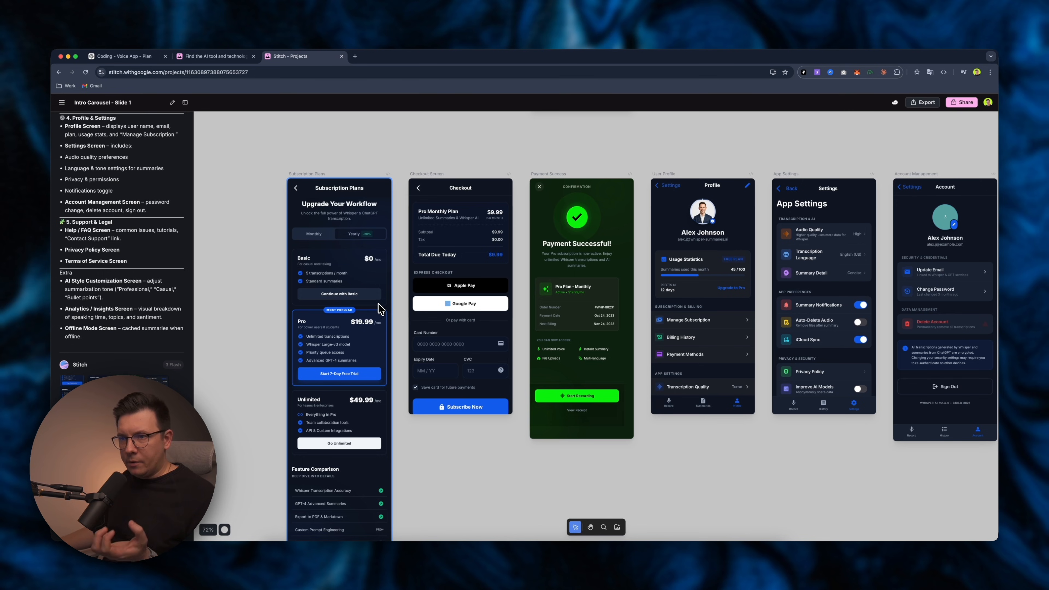
scroll(387, 299, right, 2)
click(388, 295)
scroll(388, 297, right, 4)
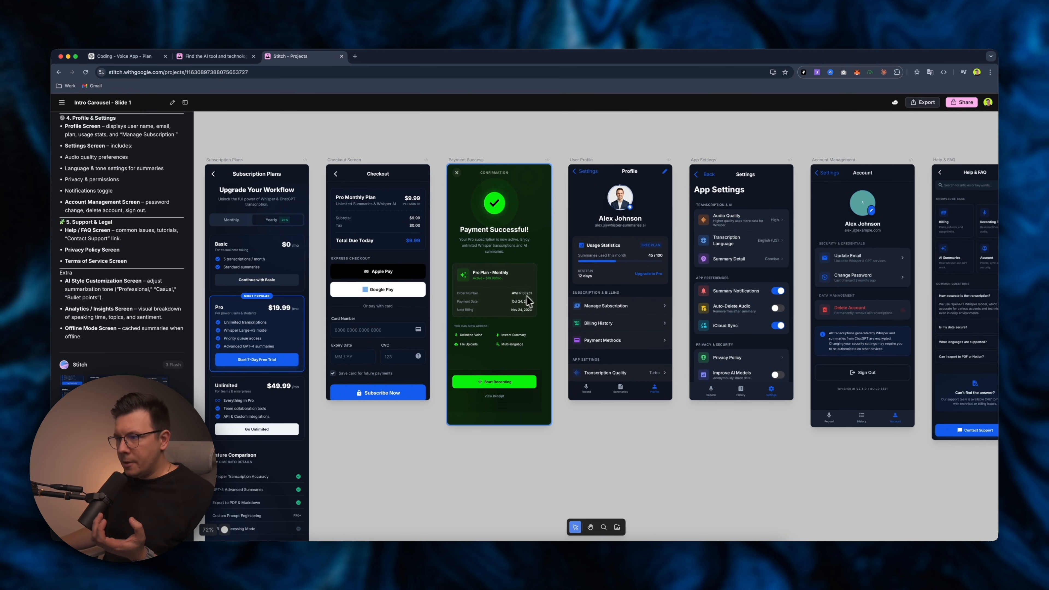
scroll(531, 301, right, 4)
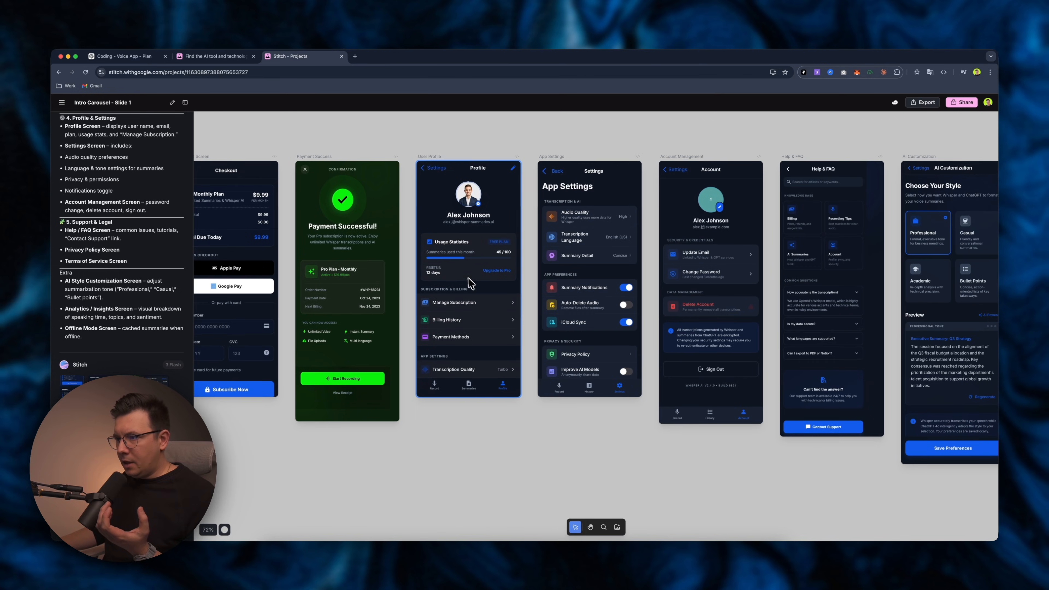
scroll(473, 286, right, 2)
scroll(475, 334, up, 5)
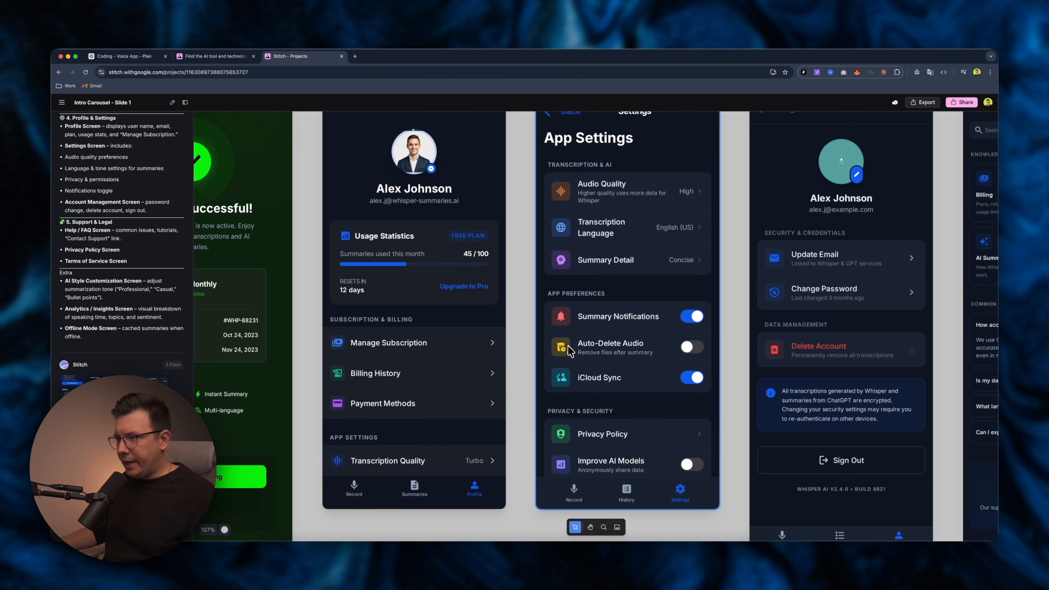
scroll(569, 348, down, 5)
scroll(537, 290, right, 2)
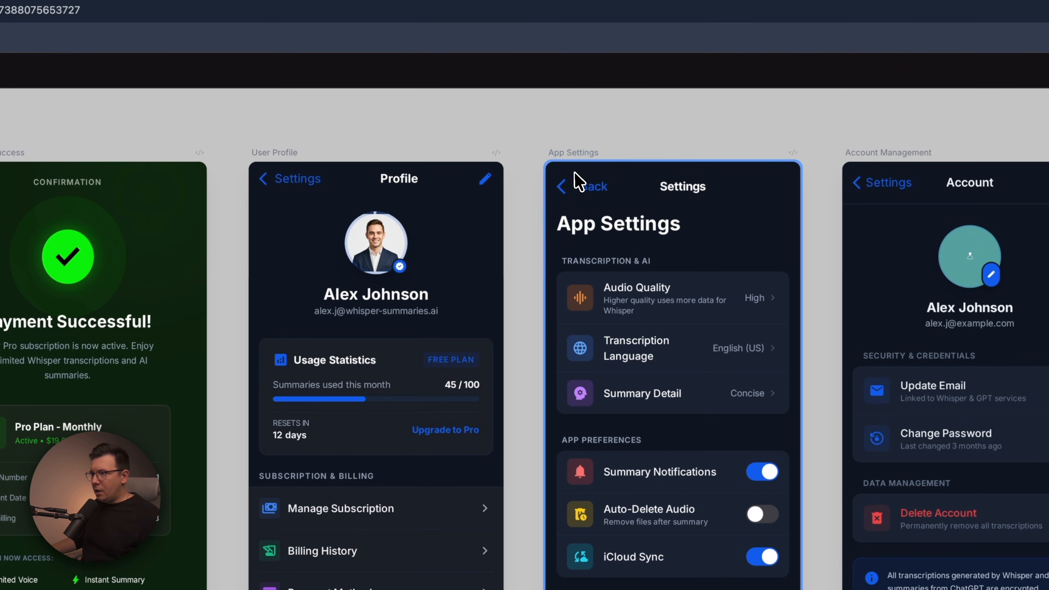
Open the App Settings screen in a preview.
click(579, 182)
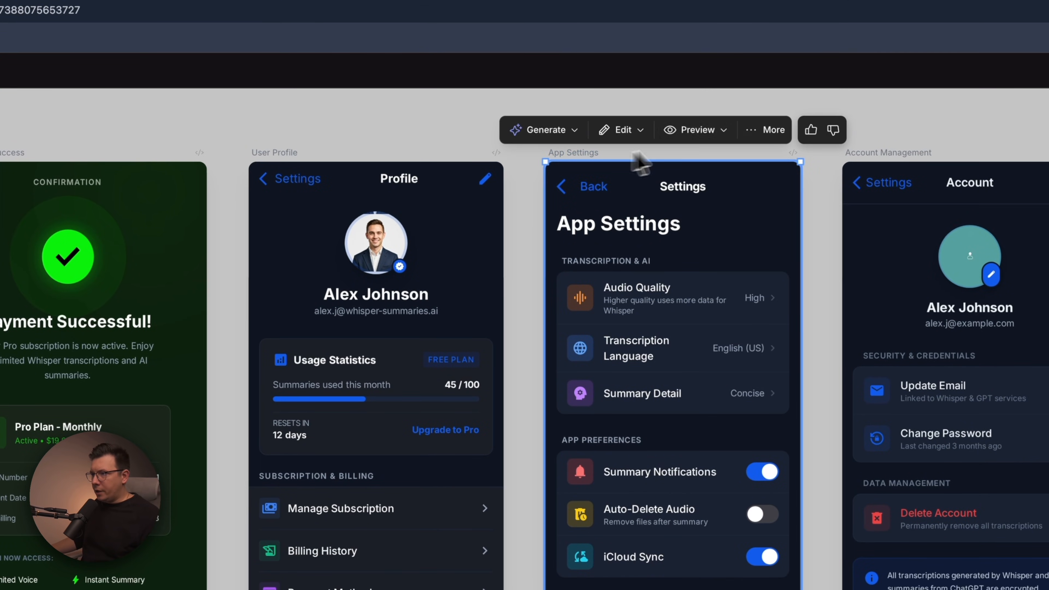
click(695, 130)
click(708, 162)
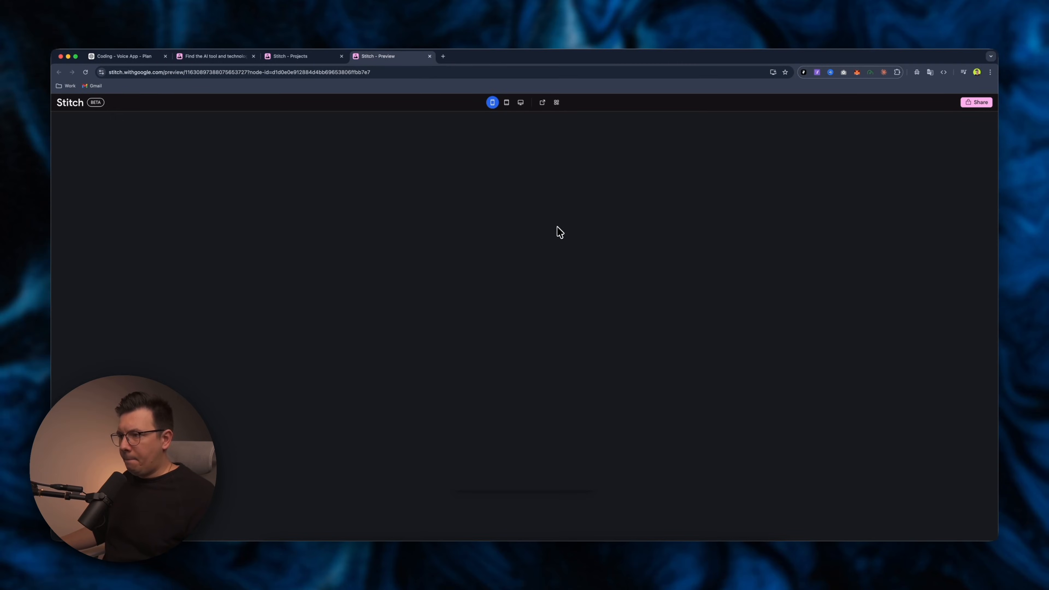
scroll(522, 270, down, 5)
scroll(529, 257, up, 5)
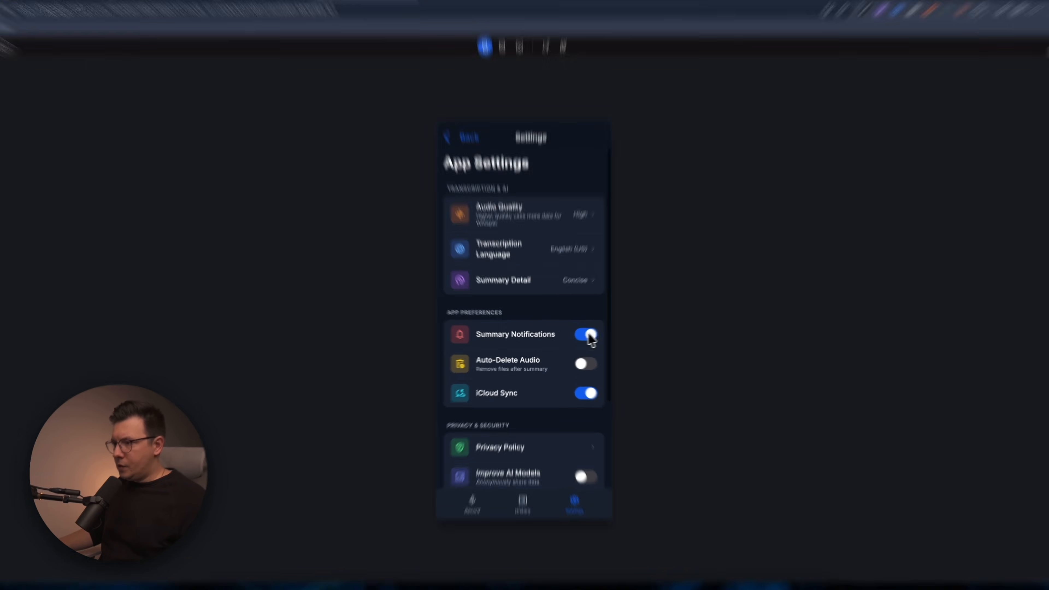
Try the notification, auto-delete, sync and AI-model toggle switches in the App Settings preview.
click(589, 336)
click(590, 336)
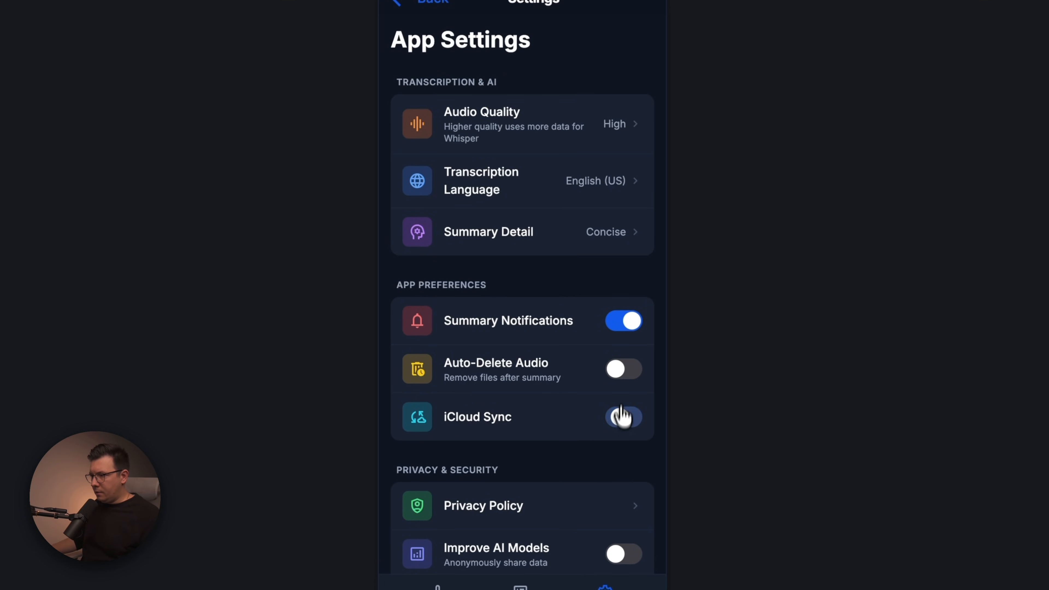
click(622, 371)
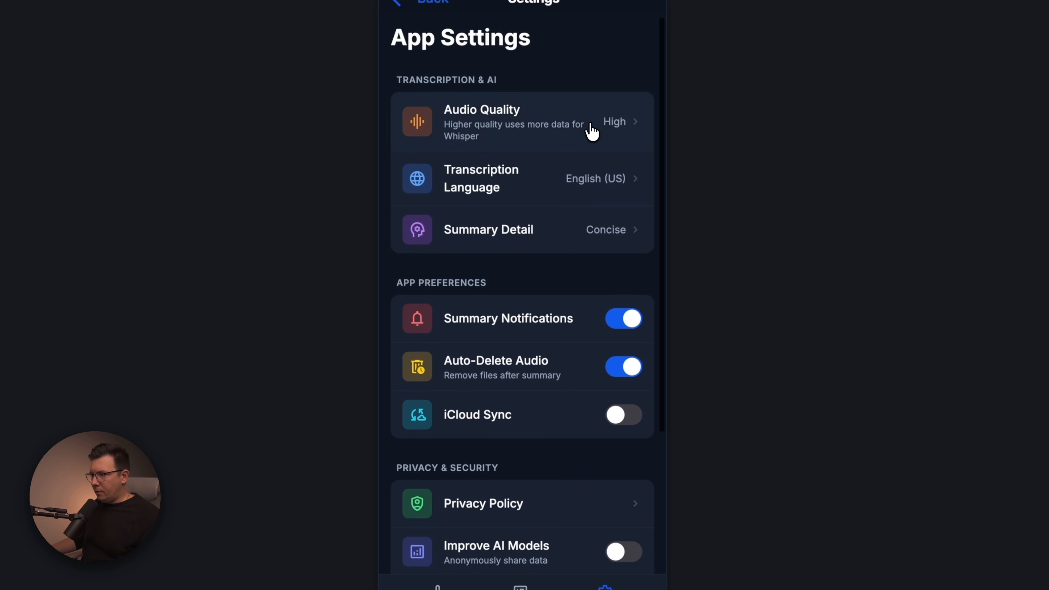
scroll(435, 183, down, 5)
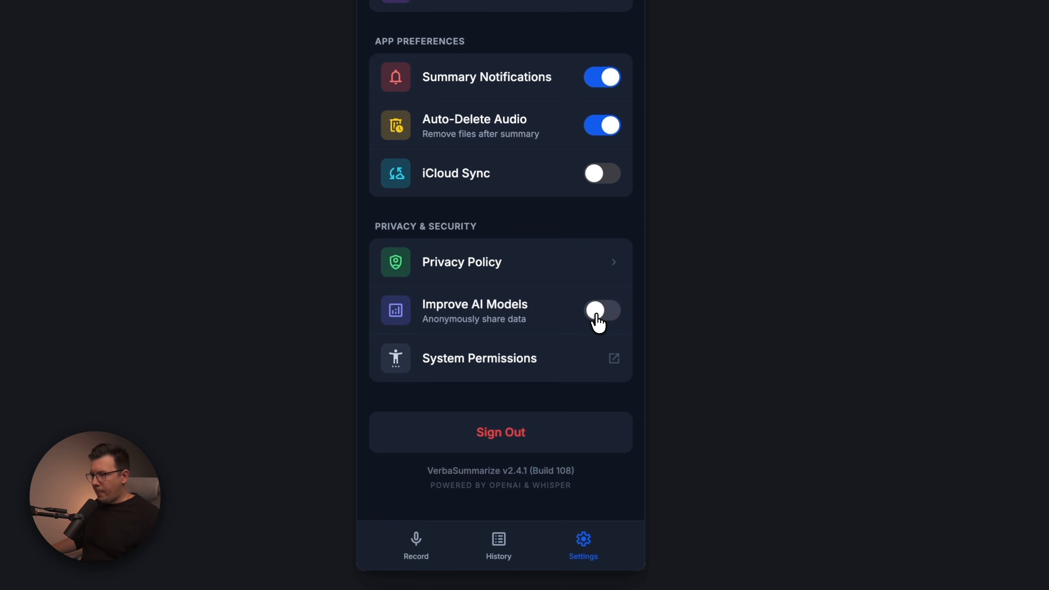
click(598, 322)
scroll(563, 230, up, 5)
click(602, 363)
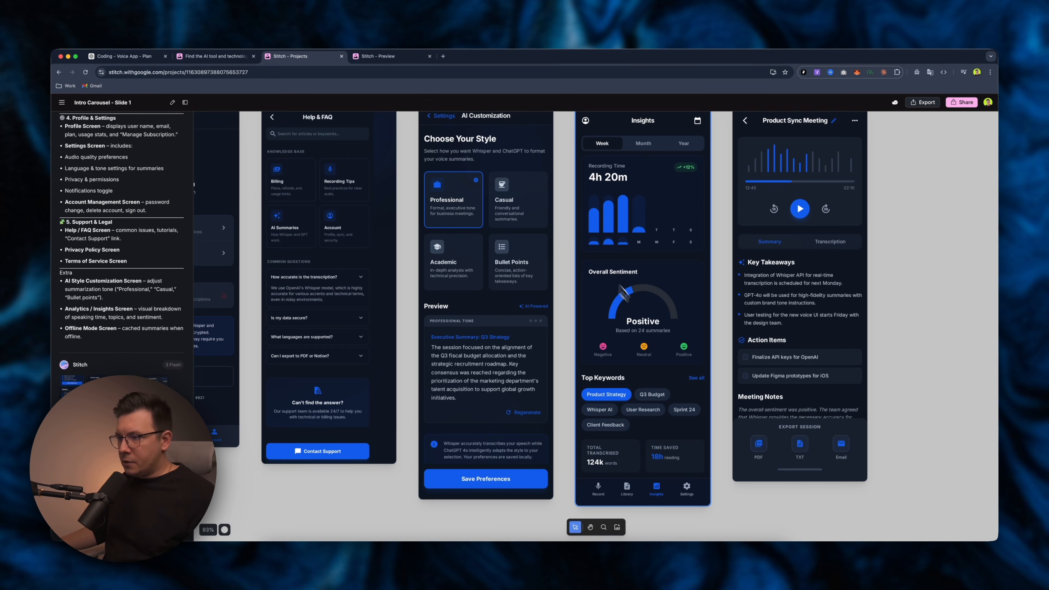
Zoom out to the whole canvas and read Stitch's description of the newly generated screens in the chat panel.
scroll(651, 329, right, 2)
scroll(651, 328, down, 10)
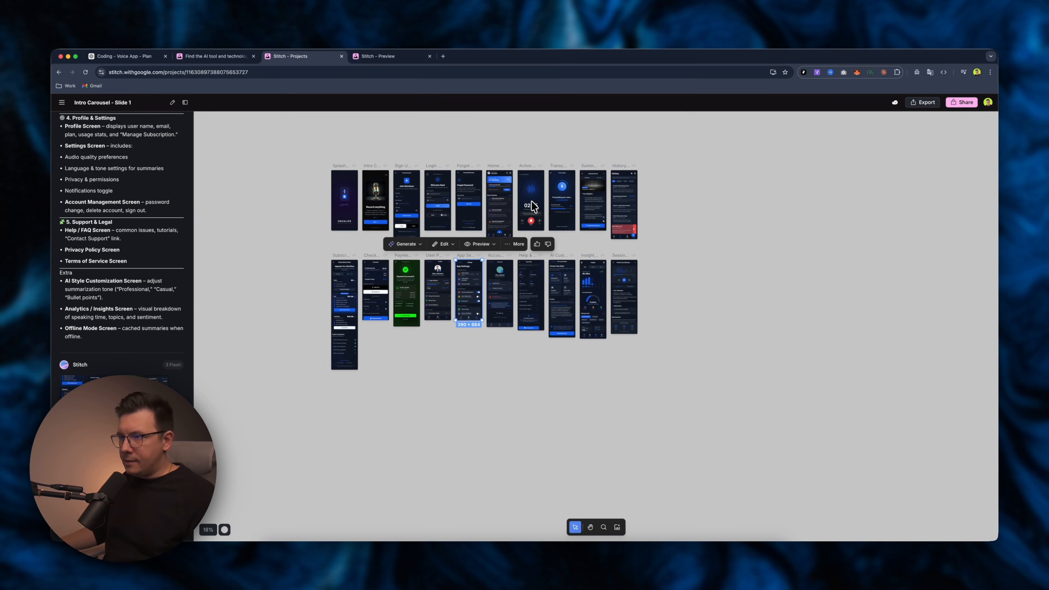
click(504, 175)
scroll(133, 294, down, 5)
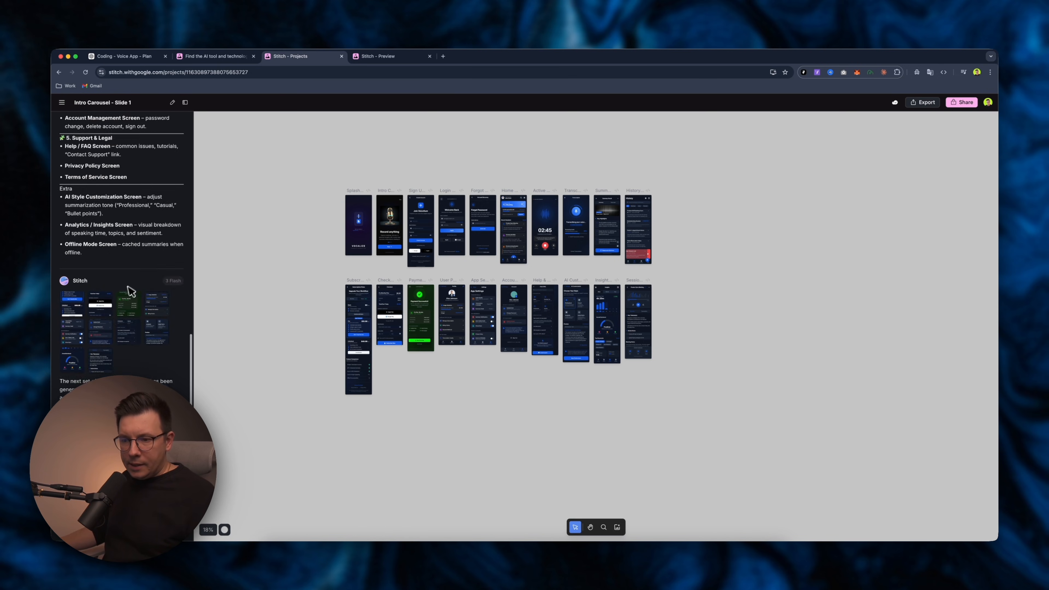
scroll(128, 295, down, 6)
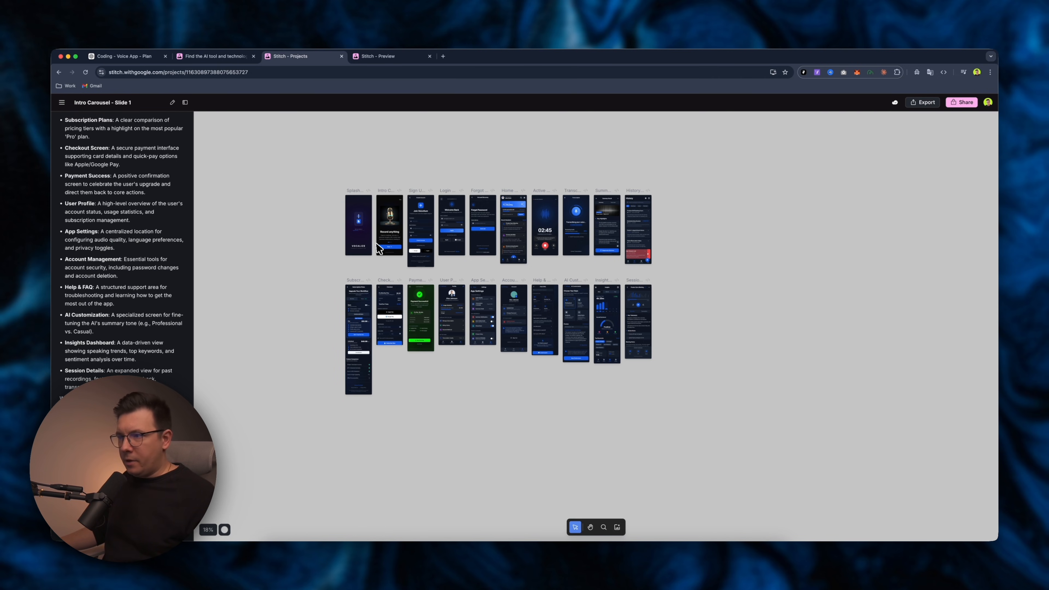
scroll(401, 213, up, 3)
scroll(409, 211, down, 1)
scroll(526, 155, down, 1)
scroll(525, 154, up, 1)
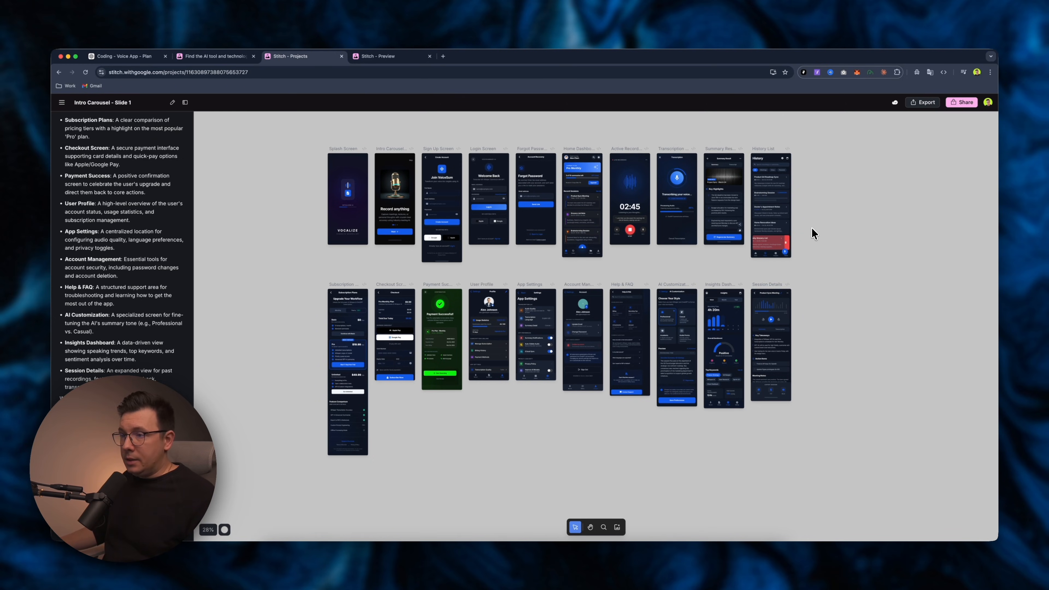
Select the screens to export and open the Export panel.
drag(838, 130, 302, 478)
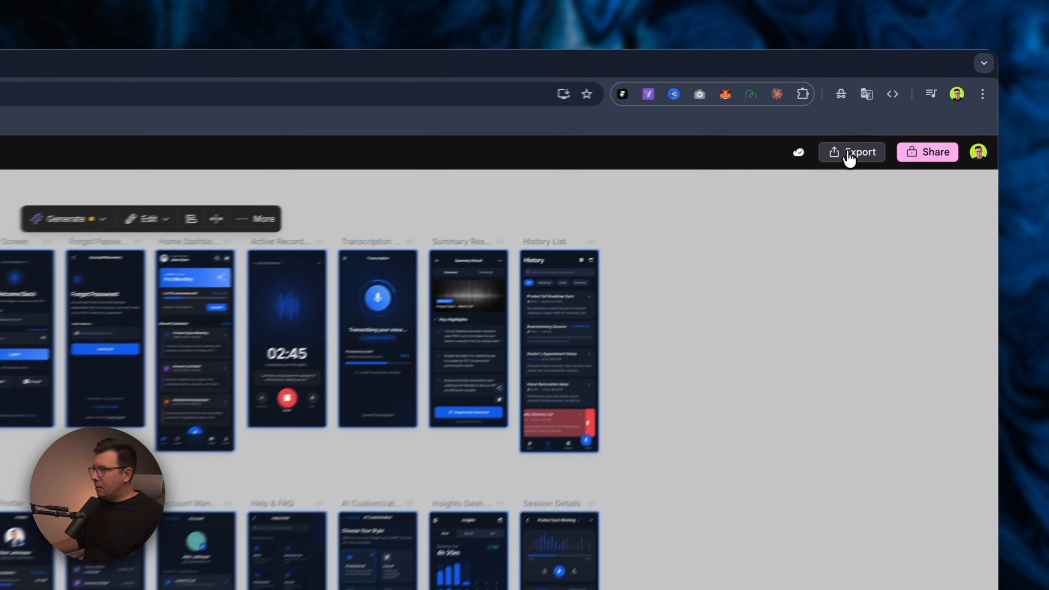
click(921, 105)
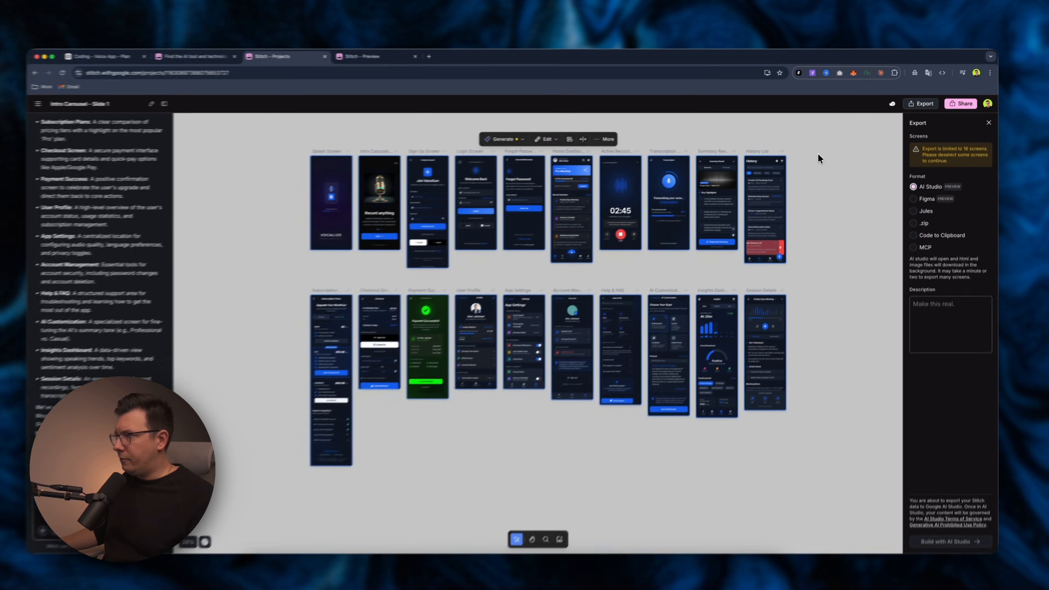
click(642, 253)
drag(303, 142, 838, 275)
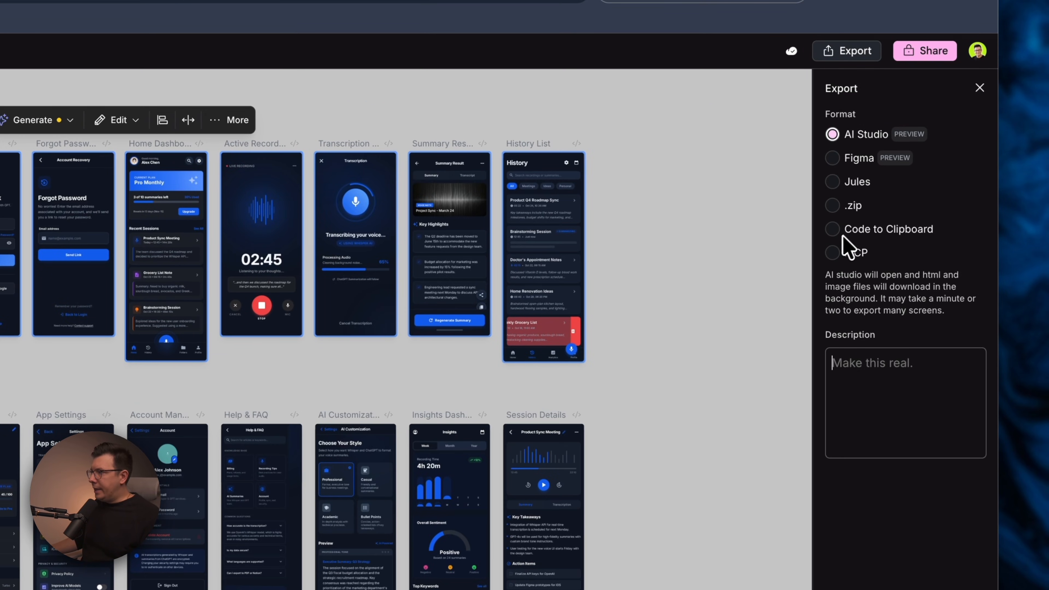
Choose Figma as the export format and copy the selected screens.
click(832, 253)
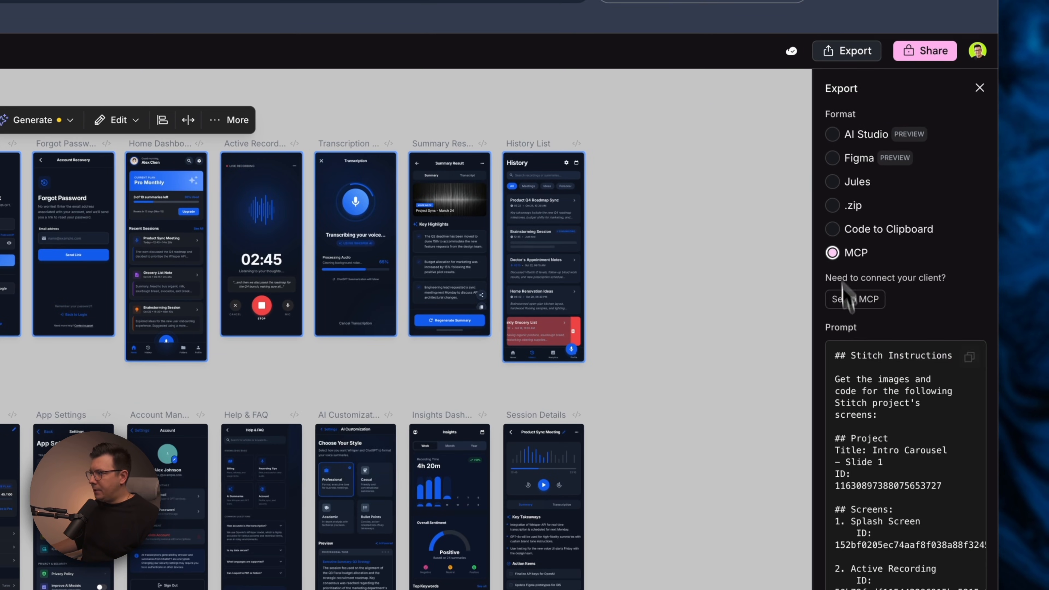
click(832, 229)
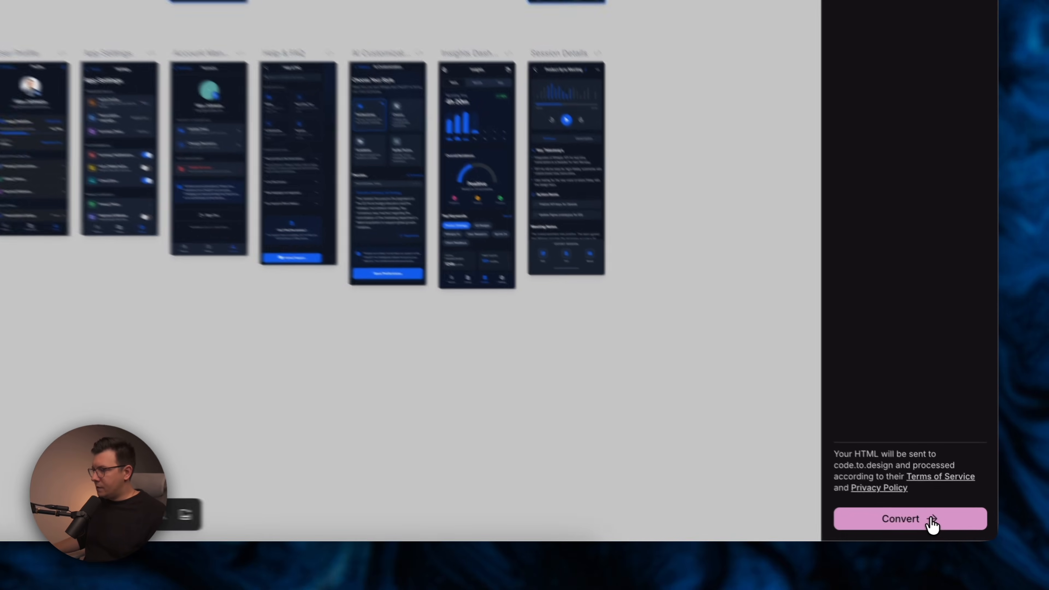
click(933, 524)
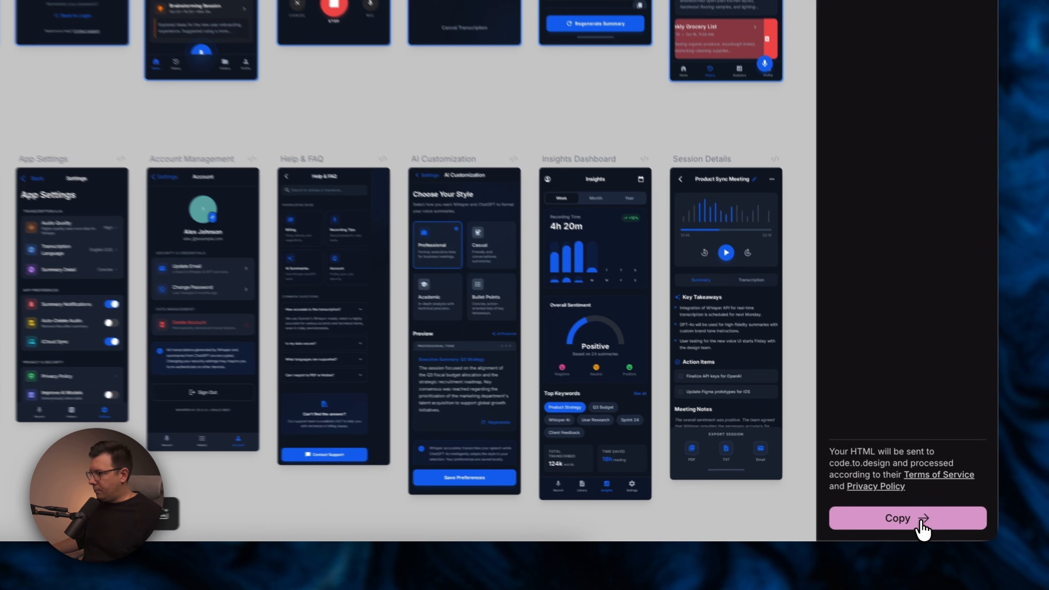
click(957, 532)
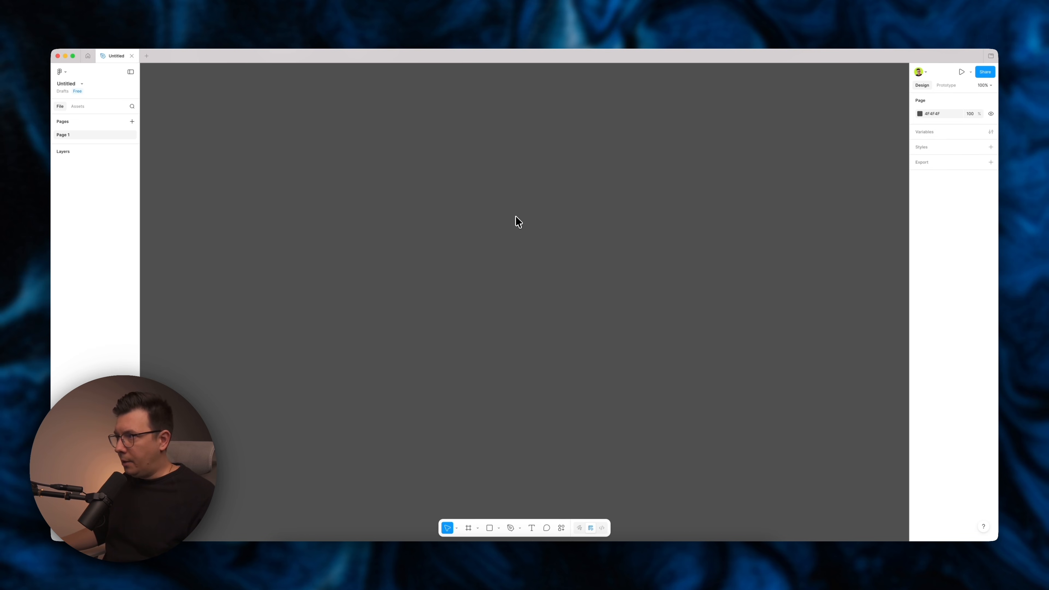
Switch to a blank Figma file and paste the copied Stitch screens onto the canvas.
key(super+v)
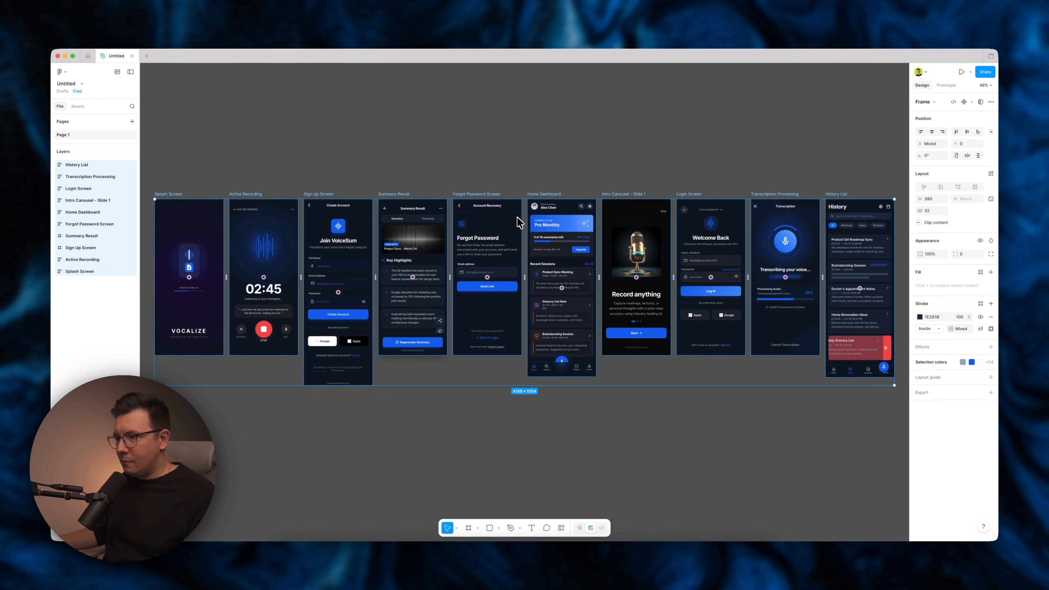
click(438, 145)
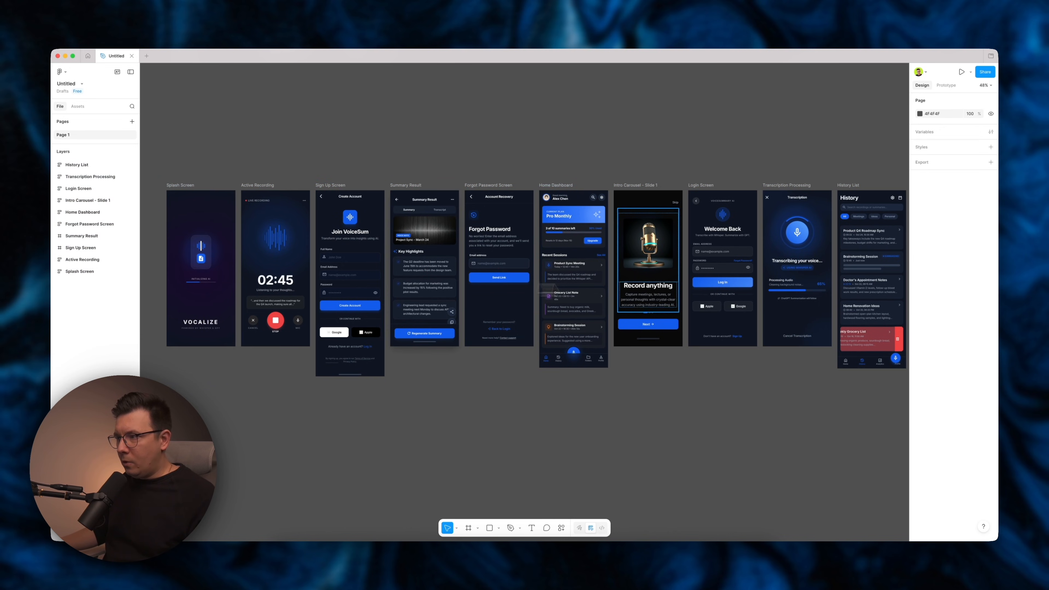
Zoom in and drill into the Sign Up Screen layers down to the Full Name input field.
scroll(689, 284, right, 5)
scroll(689, 284, left, 10)
scroll(479, 266, up, 8)
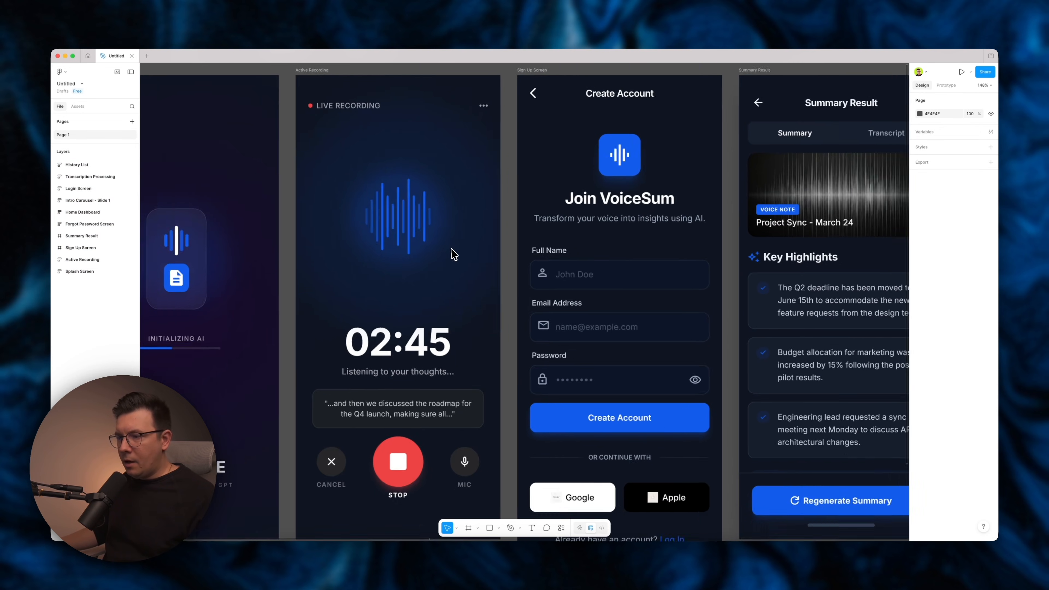
click(565, 275)
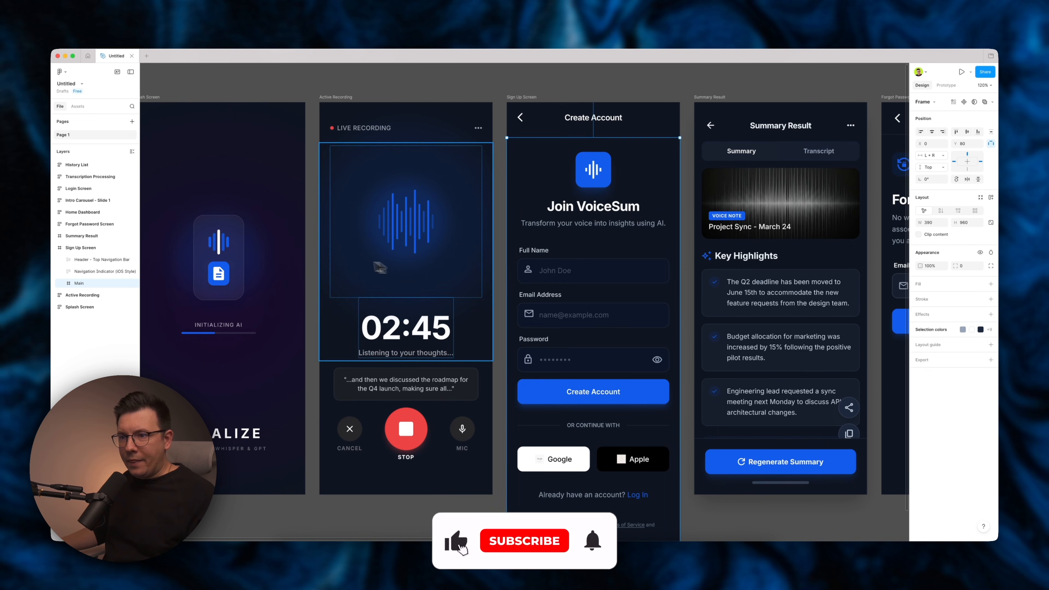
double_click(598, 254)
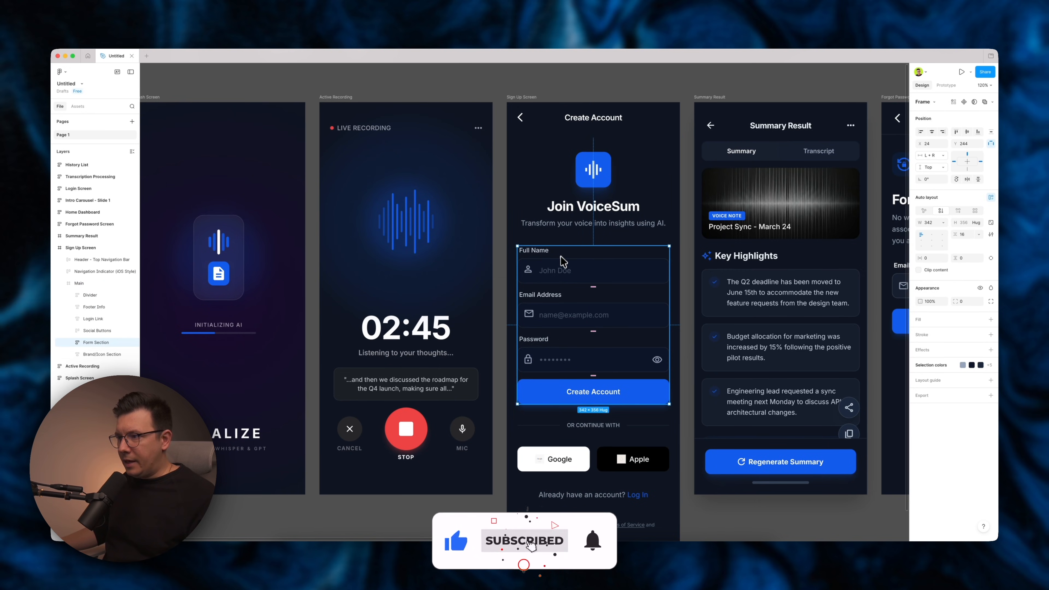
double_click(562, 267)
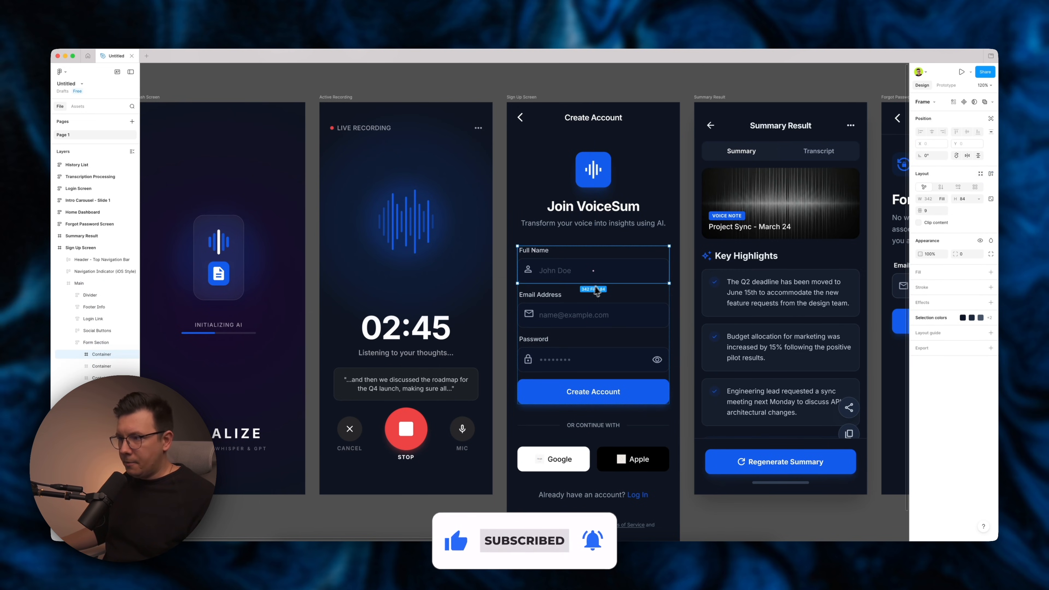
double_click(578, 280)
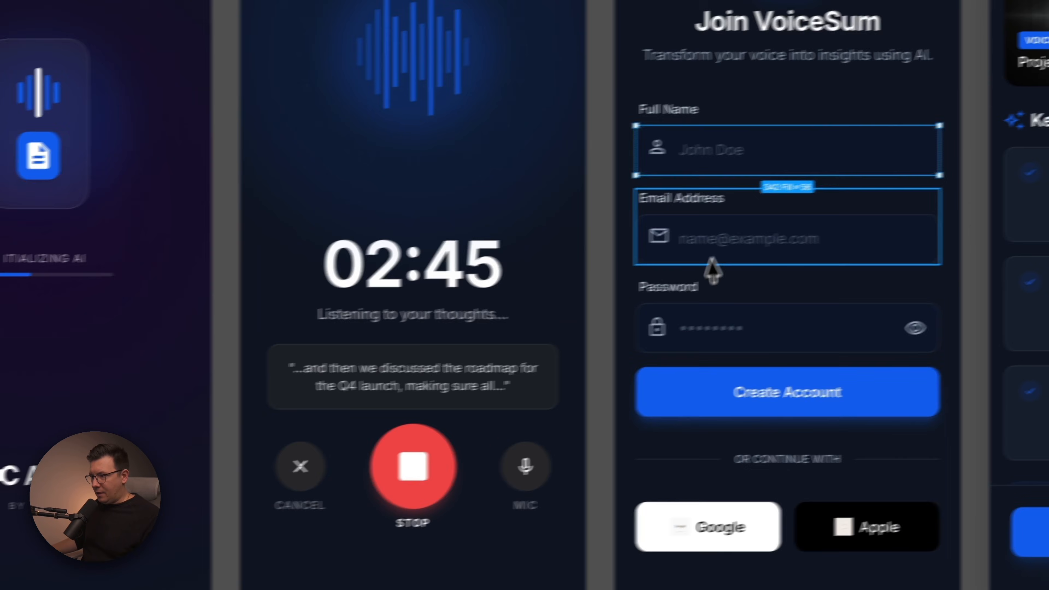
Inspect individual layers of the Sign Up and Active Recording screens, such as the email icon, password field, transcript box and controls.
double_click(563, 320)
click(627, 241)
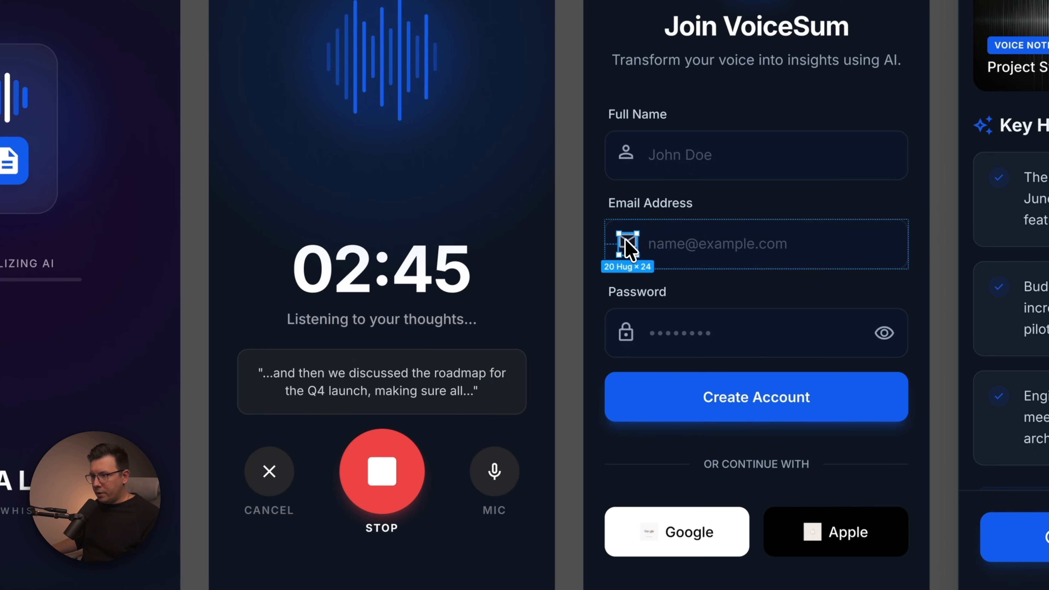
click(654, 213)
click(698, 332)
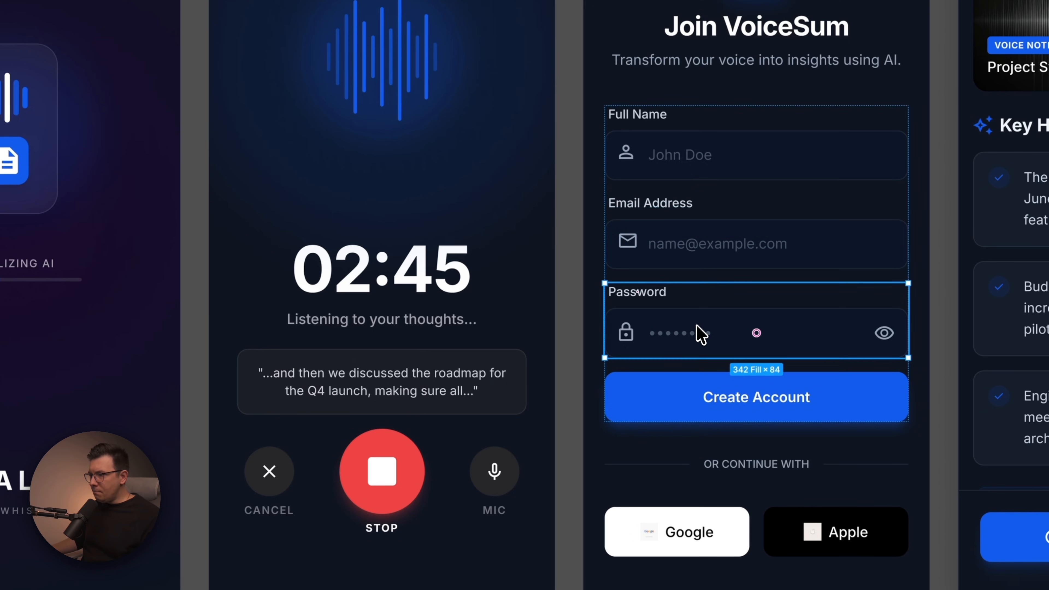
click(405, 376)
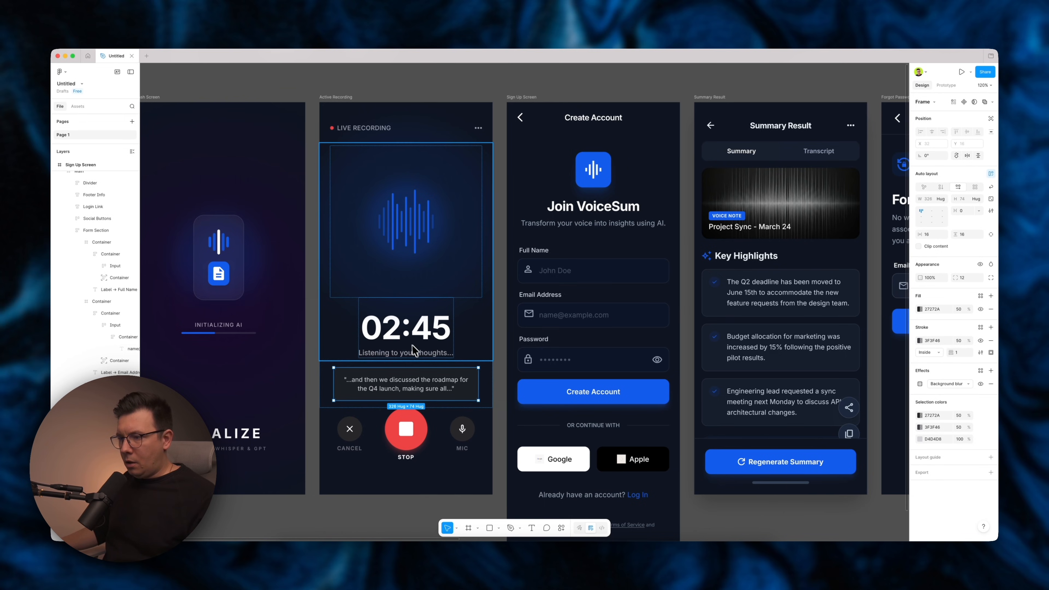
click(411, 345)
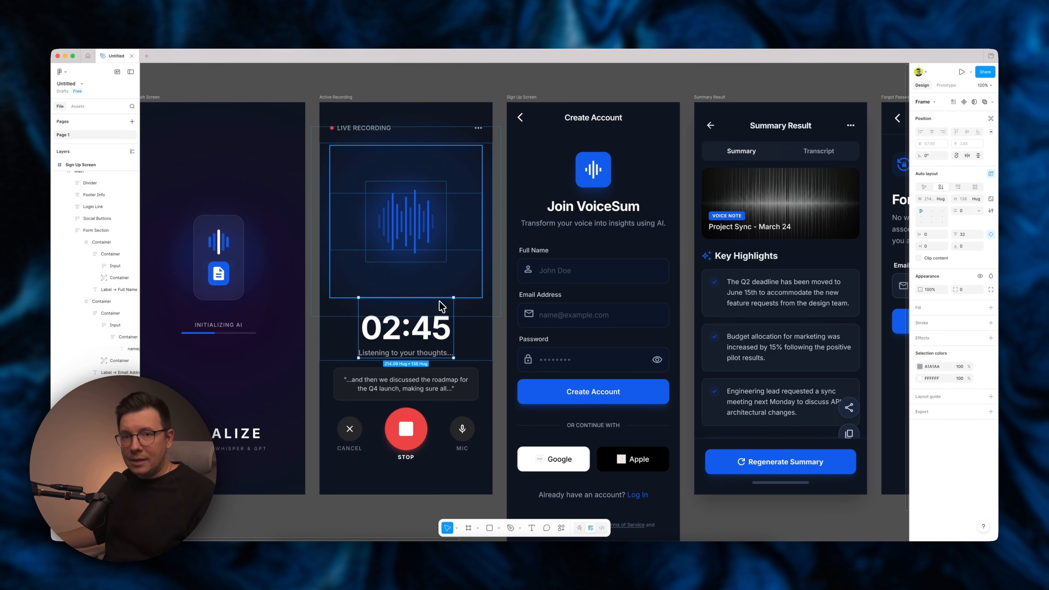
click(383, 435)
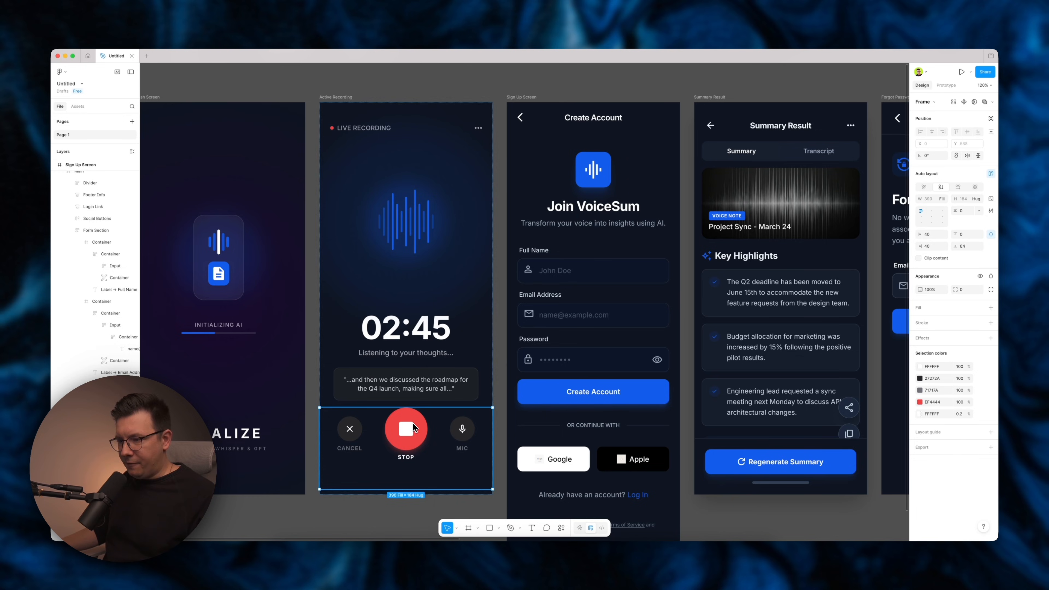
double_click(404, 446)
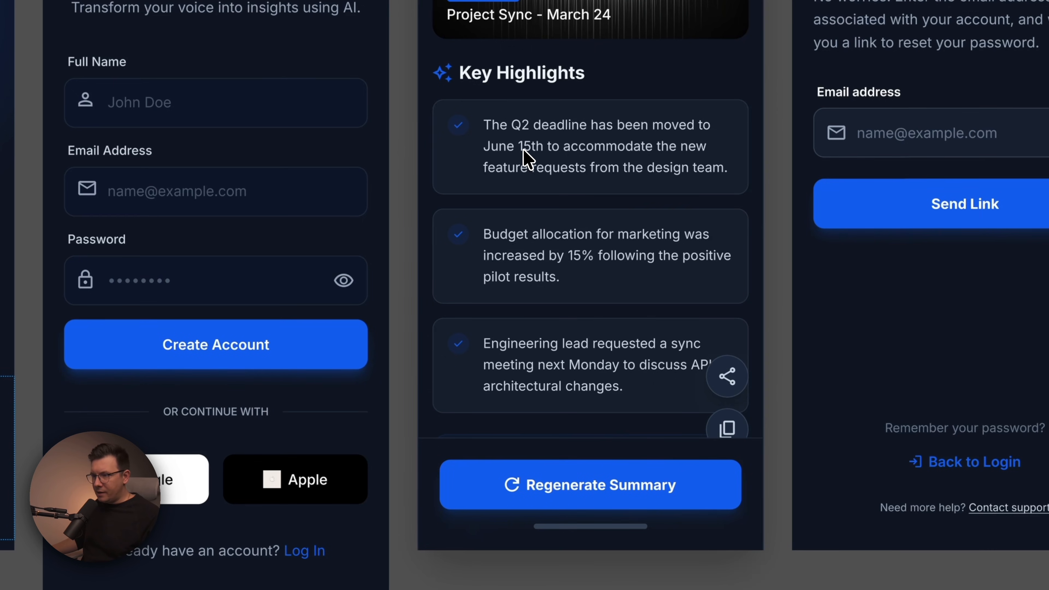
Drill into the Summary Result's first Key Highlights card to examine its check icon and text layers.
double_click(610, 161)
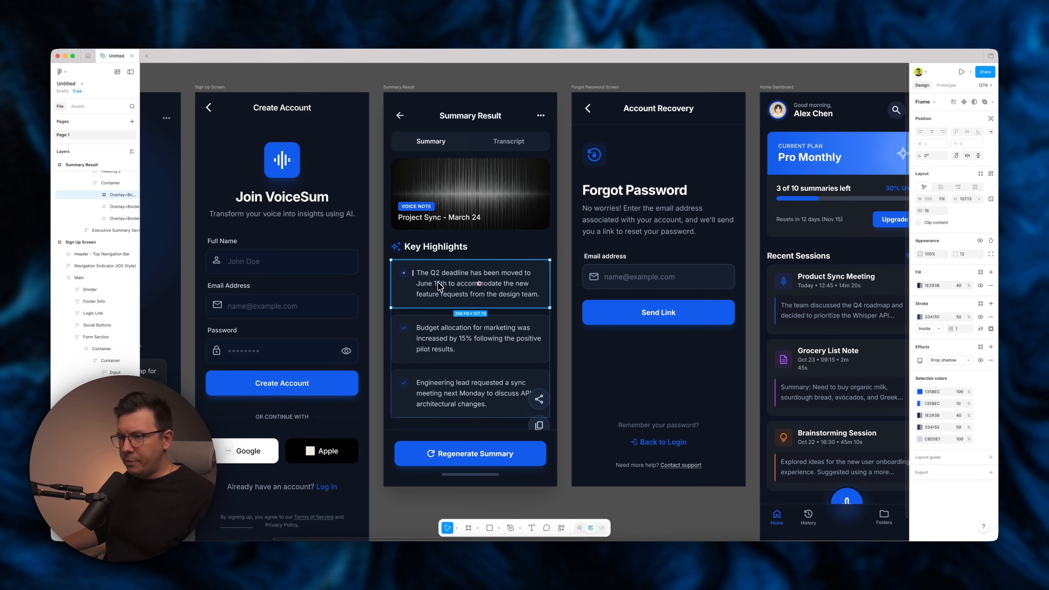
double_click(438, 284)
double_click(404, 274)
click(450, 283)
scroll(407, 271, up, 10)
double_click(395, 281)
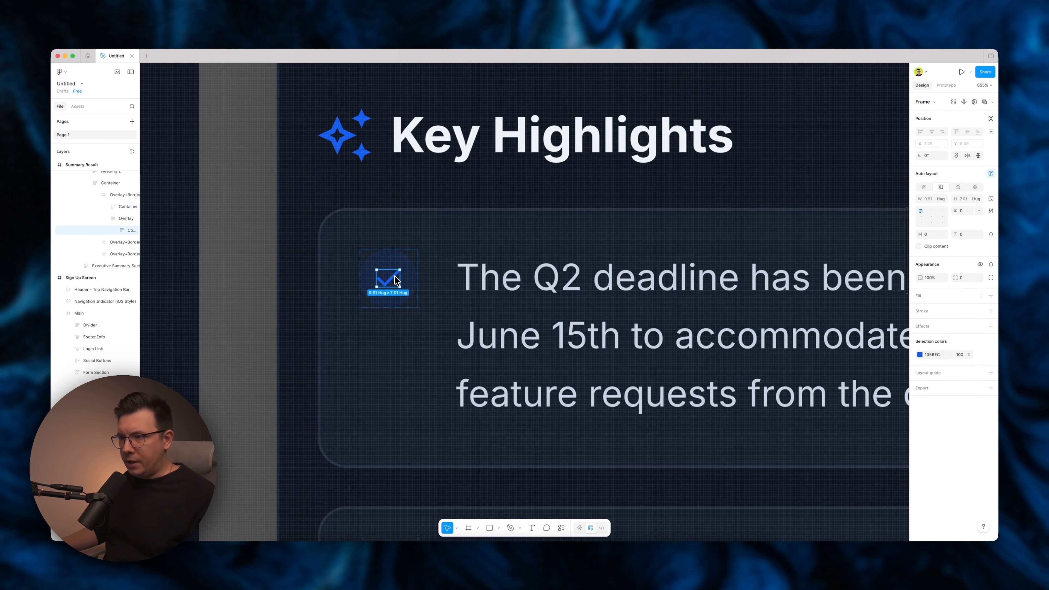
click(454, 268)
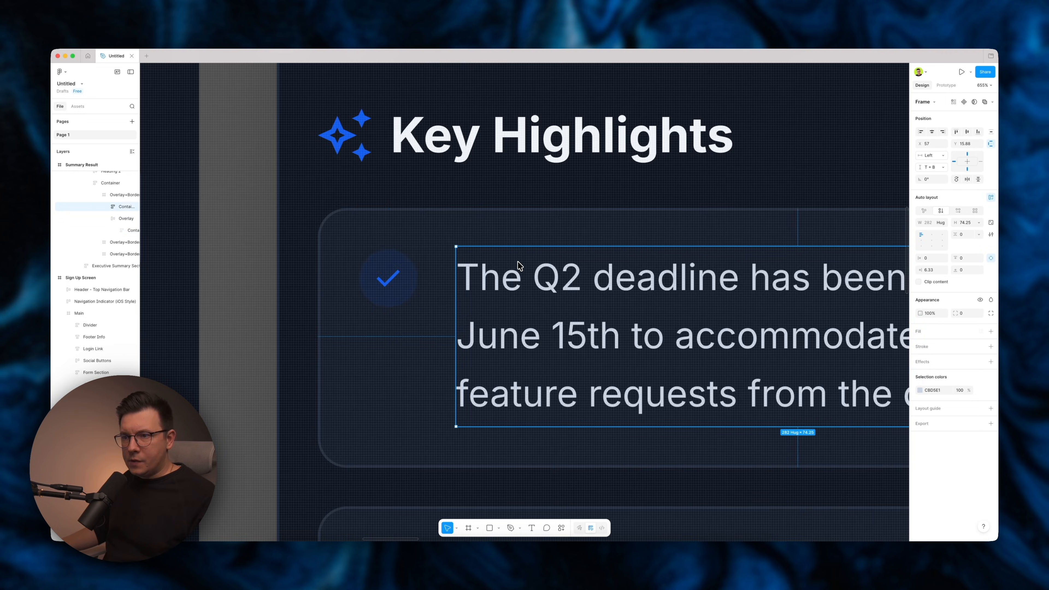
scroll(518, 273, down, 5)
scroll(513, 284, down, 5)
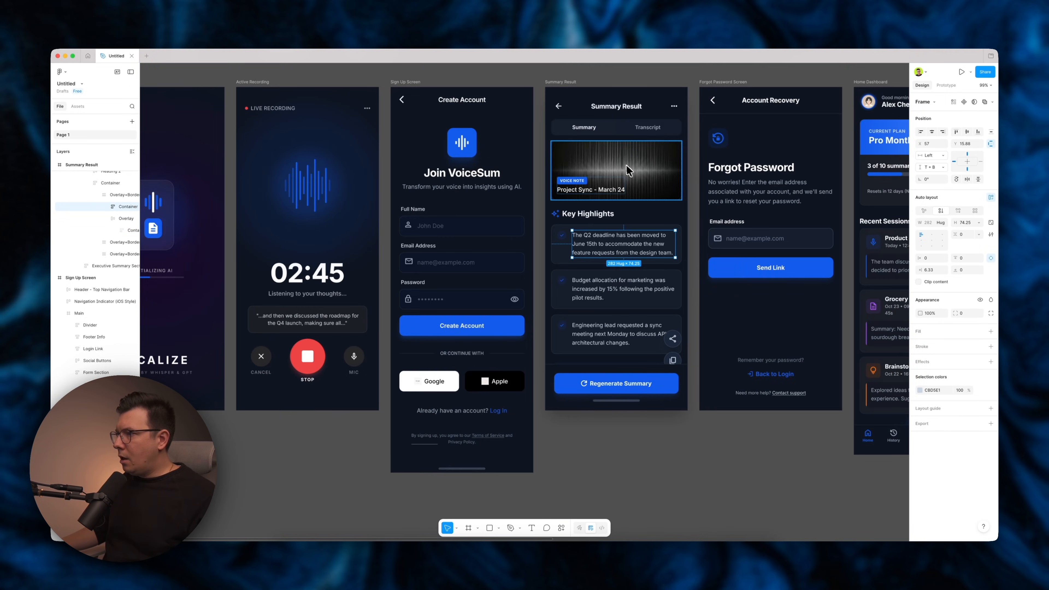
Inspect the Summary Result header image, the Home Dashboard plan card and the Intro Carousel image layers.
click(621, 170)
scroll(615, 167, up, 3)
scroll(615, 168, right, 3)
scroll(597, 161, up, 5)
click(552, 144)
click(539, 110)
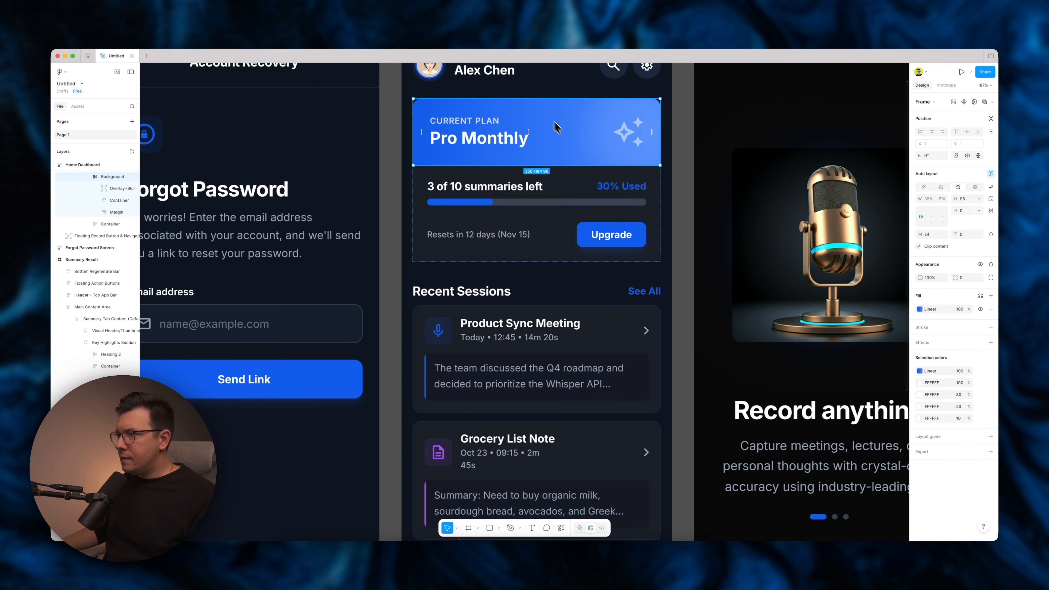
scroll(555, 128, down, 5)
scroll(543, 244, right, 5)
click(453, 232)
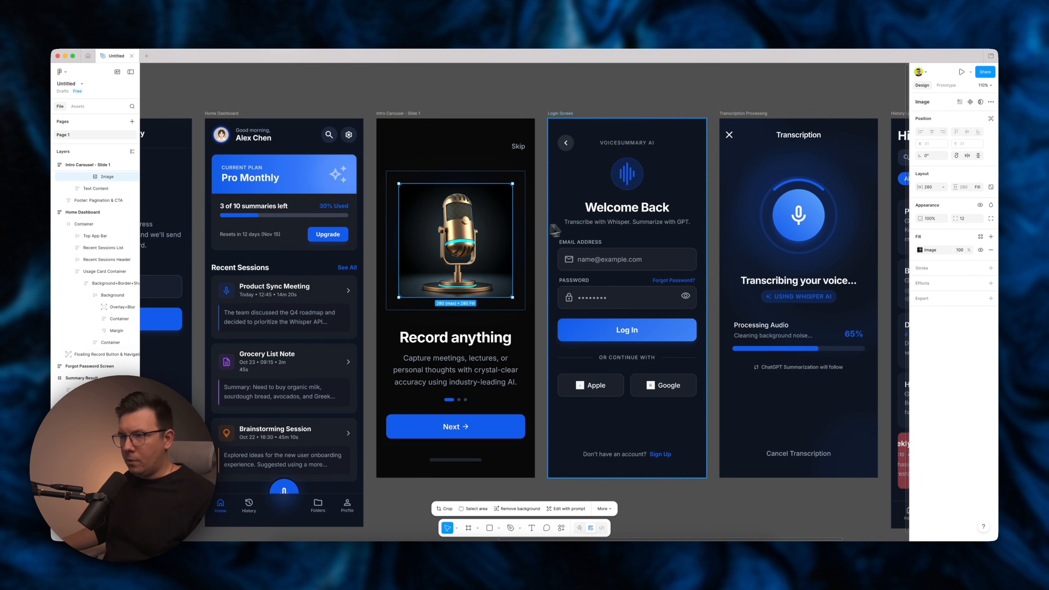
Inspect the Login, Transcription Processing and History List screens, then view all pasted screens together.
scroll(453, 231, right, 2)
scroll(420, 268, right, 5)
click(680, 264)
click(747, 371)
scroll(573, 243, down, 5)
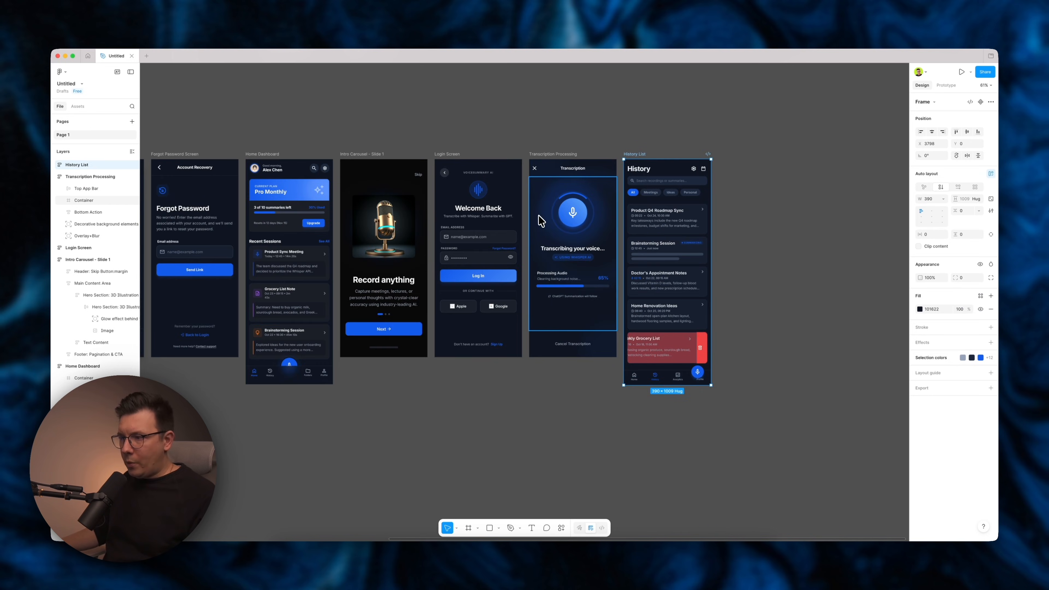
scroll(495, 198, down, 2)
click(446, 150)
scroll(445, 152, left, 3)
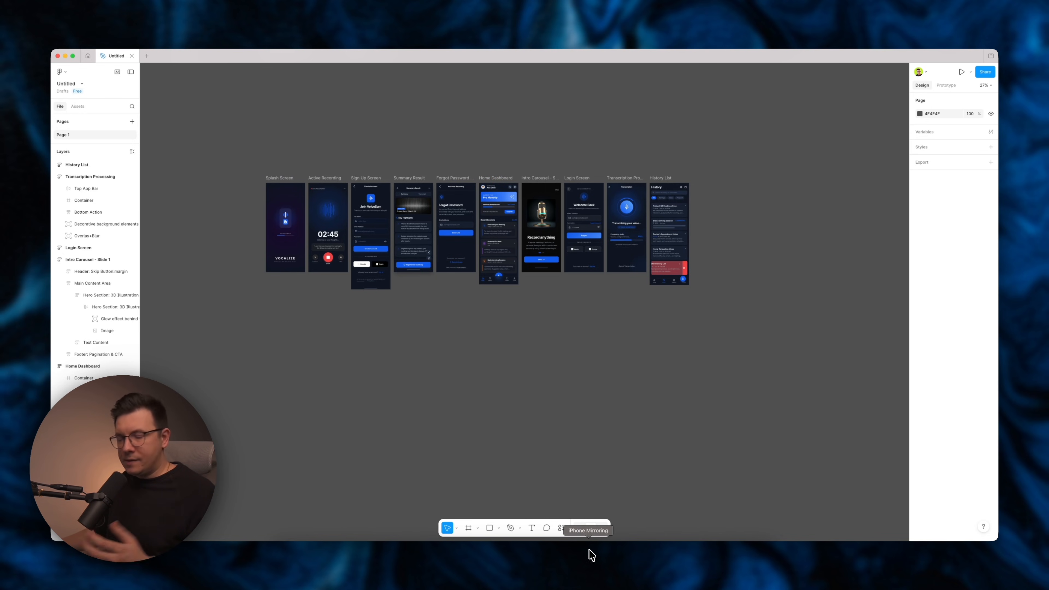
Switch to Stitch and select the second row of generated screens.
click(631, 564)
click(233, 322)
scroll(239, 320, down, 1)
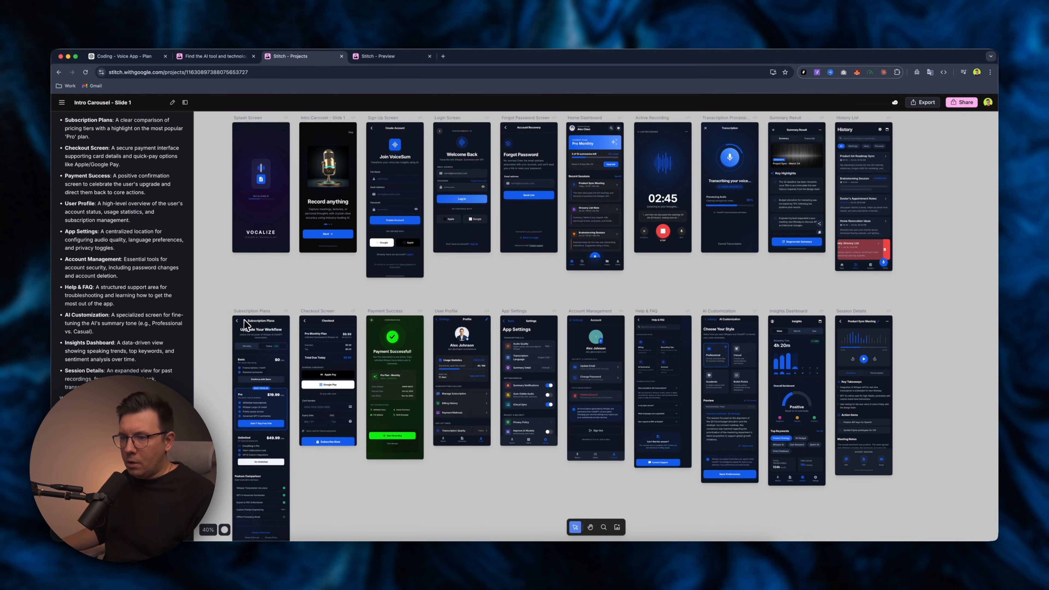
scroll(232, 289, down, 5)
click(250, 267)
key(super+z)
drag(640, 423, 210, 229)
Export the selected screens in Figma format and copy them to the clipboard.
click(922, 102)
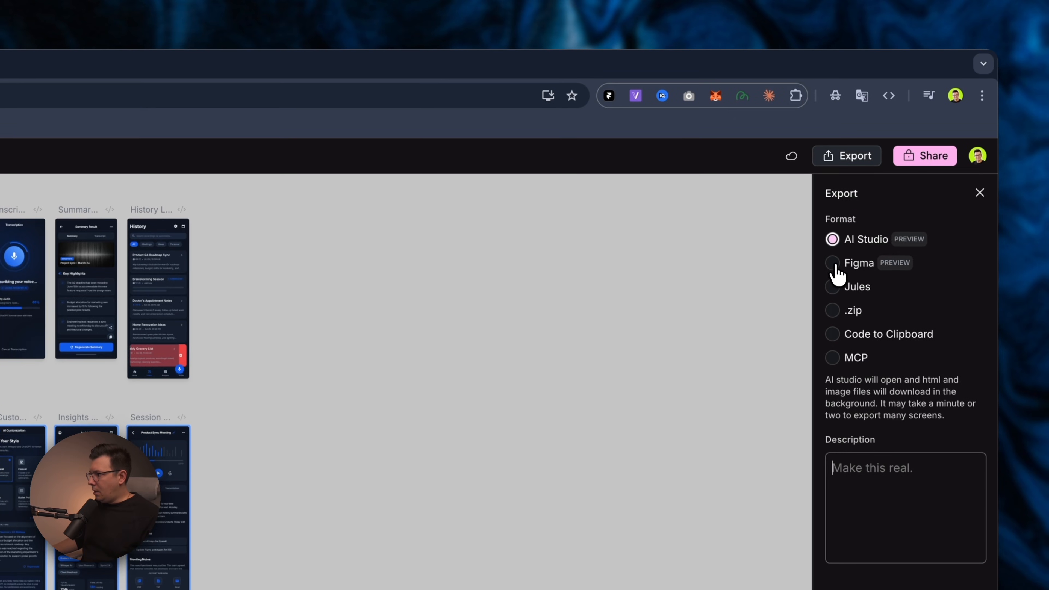
click(834, 264)
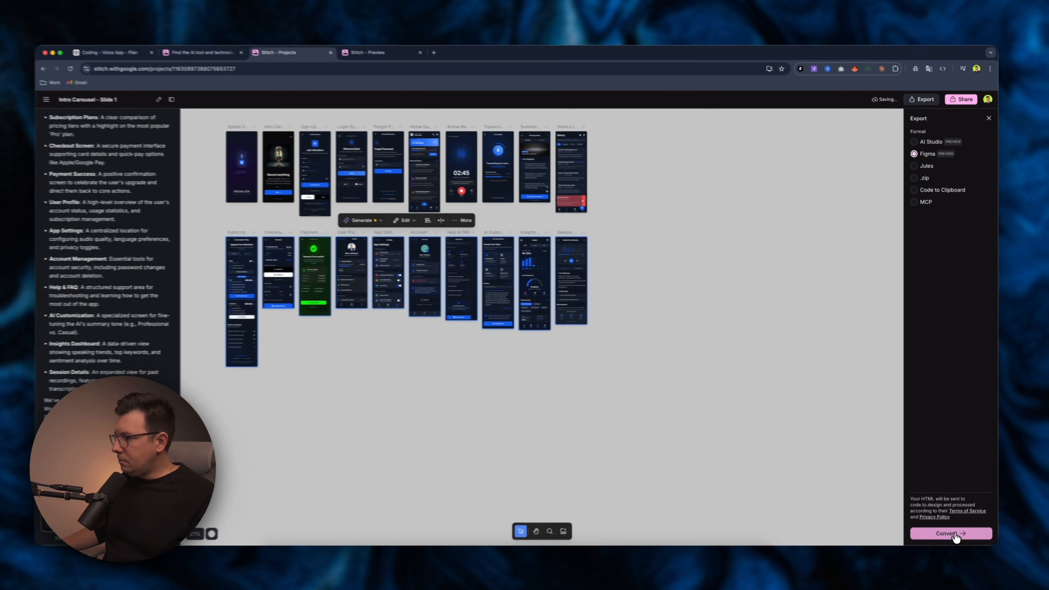
click(950, 530)
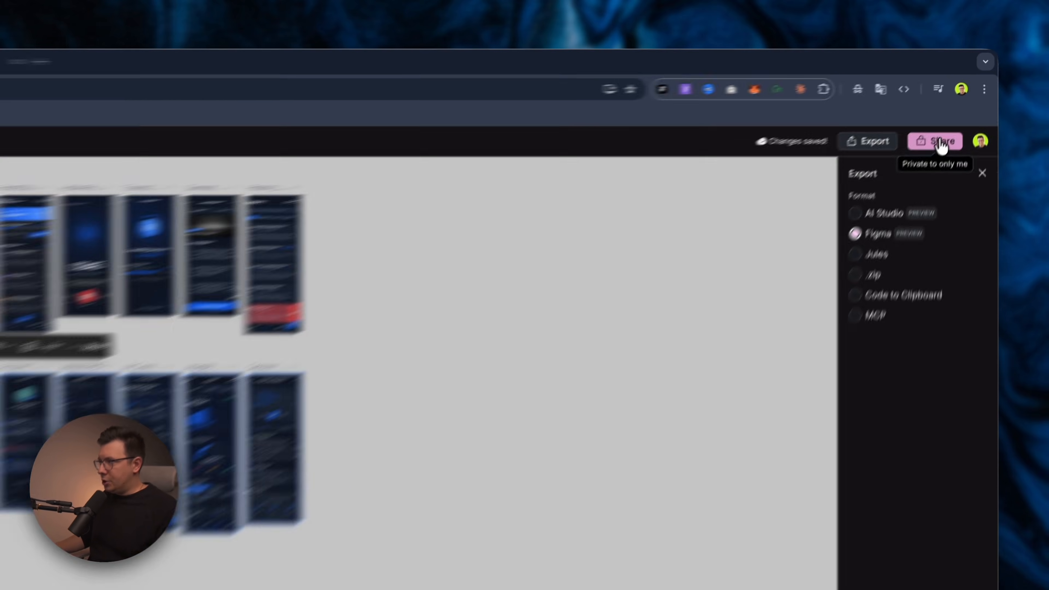
click(961, 103)
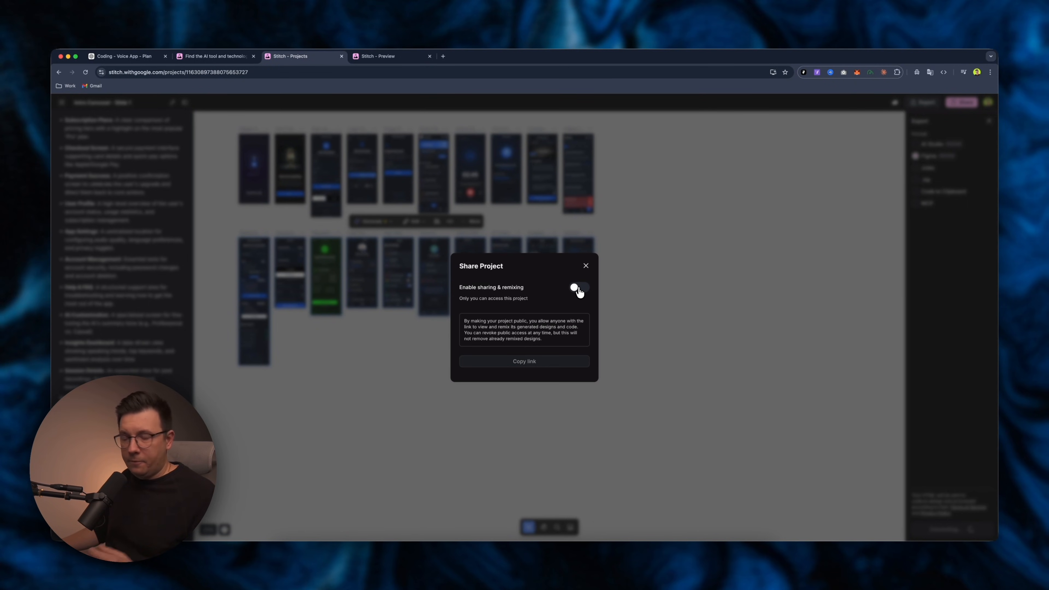
click(585, 266)
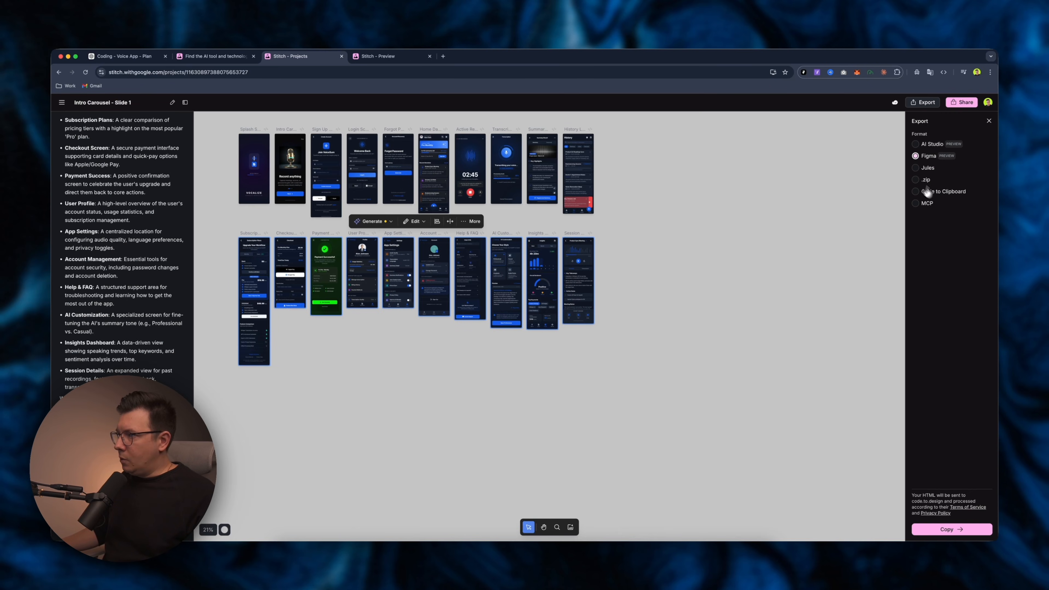
click(967, 531)
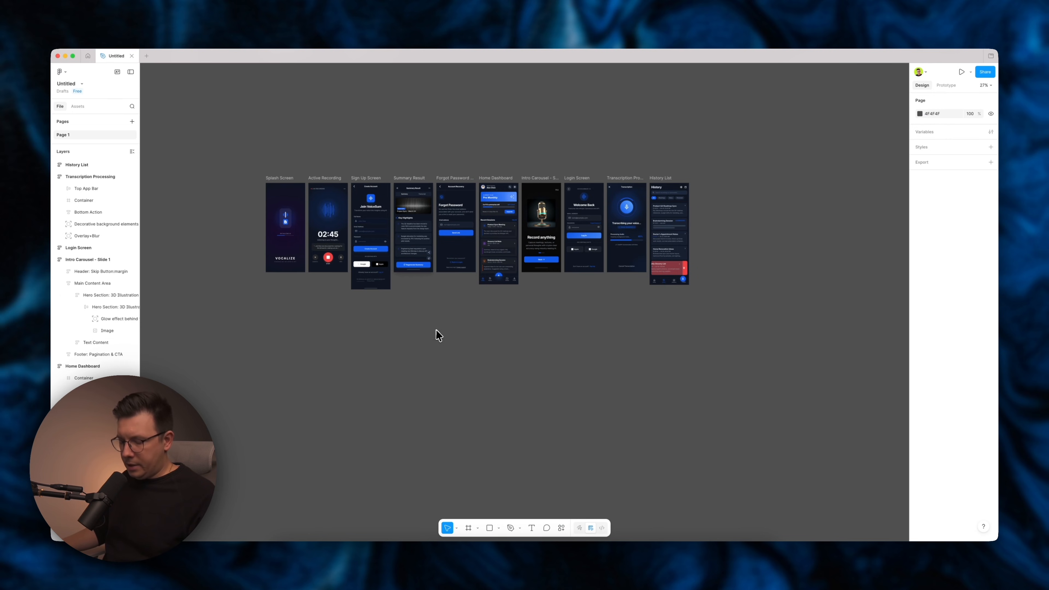
Paste the copied screens into the Figma file and place them below the first row.
key(super+v)
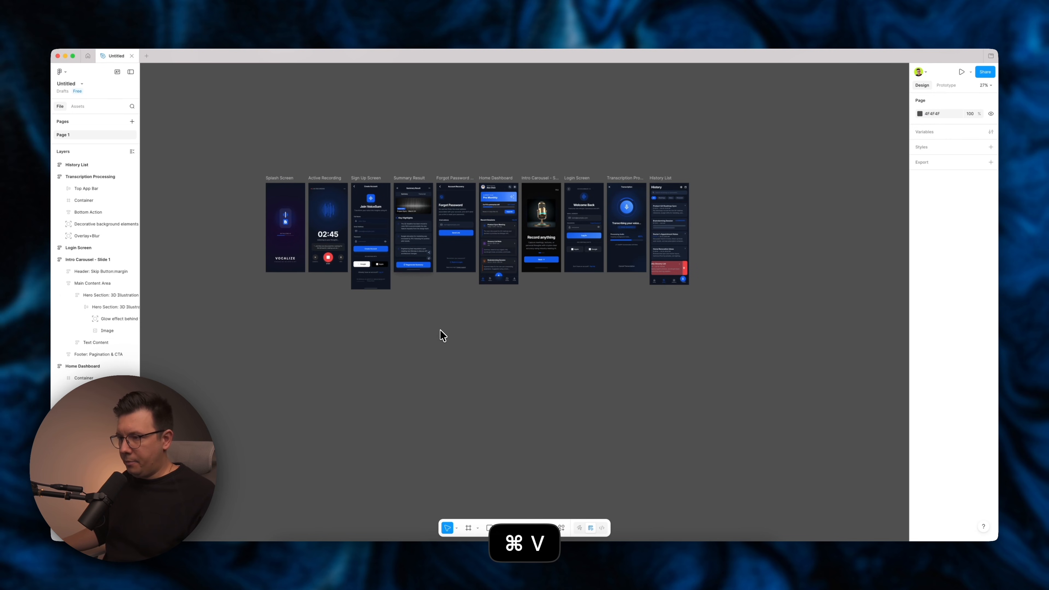
drag(353, 253, 317, 351)
click(331, 152)
Browse the newly pasted screens, from Payment Success through Account Management.
scroll(354, 186, down, 4)
scroll(355, 191, up, 5)
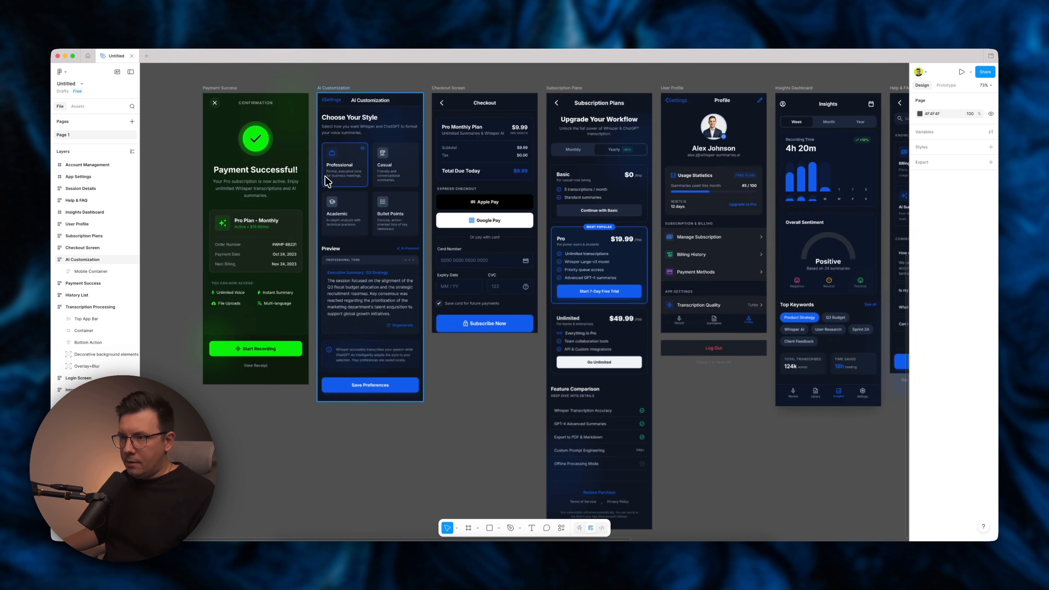
scroll(383, 205, up, 2)
scroll(413, 228, up, 5)
scroll(480, 243, down, 2)
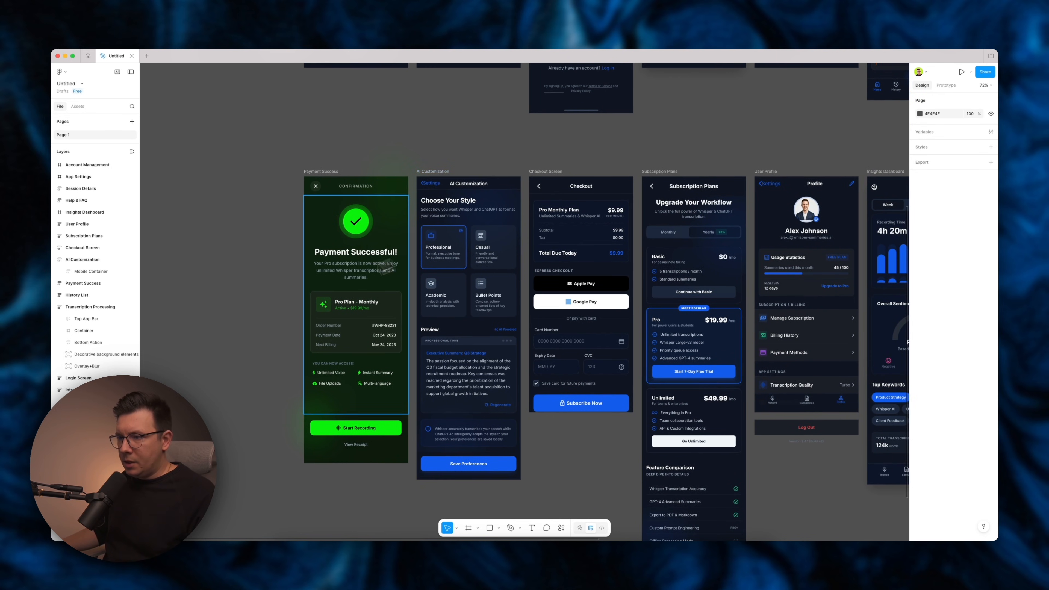
scroll(488, 205, right, 10)
scroll(487, 204, down, 3)
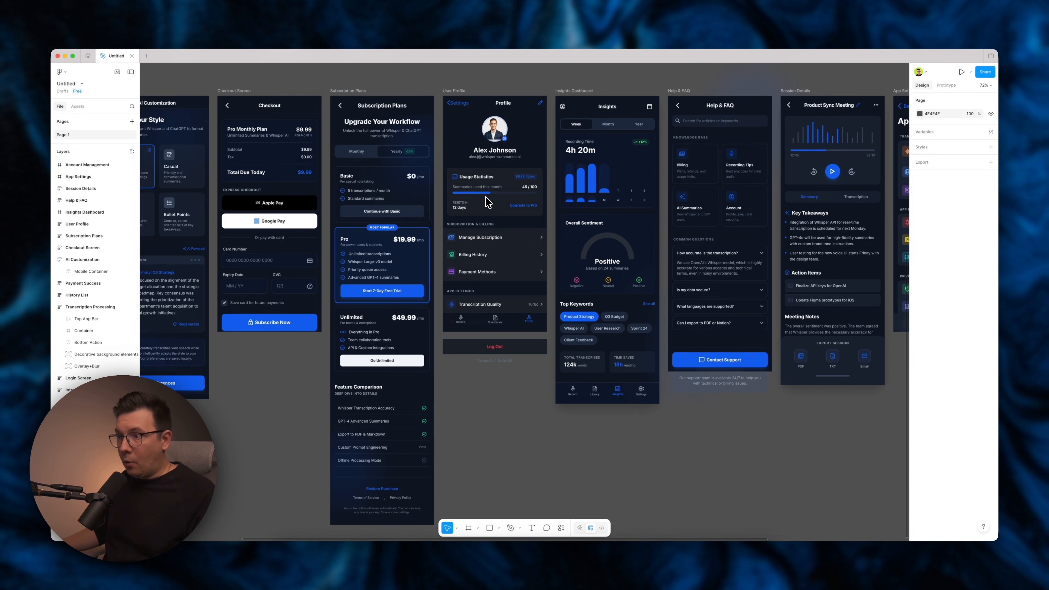
scroll(488, 202, right, 10)
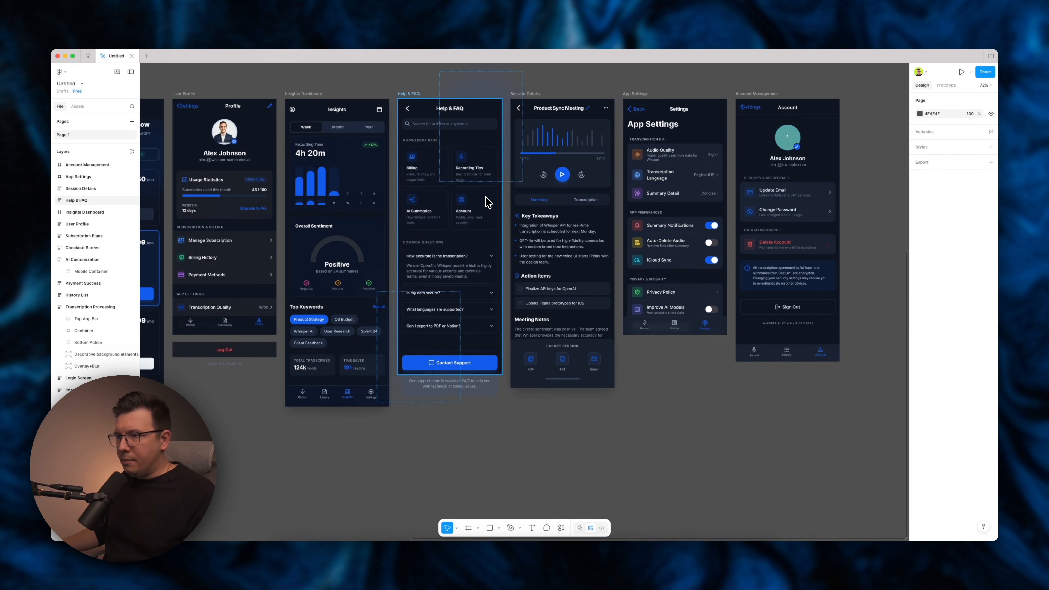
scroll(357, 194, up, 10)
Inspect the Insights chart and the Account screen's security section layers, then view all screens at once.
super+click(359, 241)
super+click(385, 224)
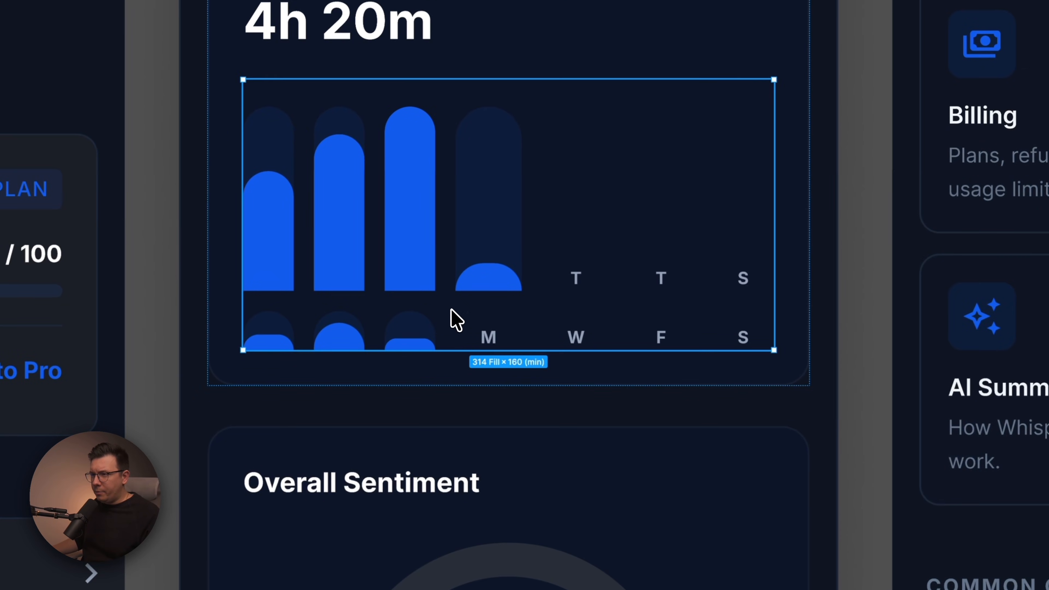
scroll(454, 319, down, 5)
scroll(656, 305, right, 15)
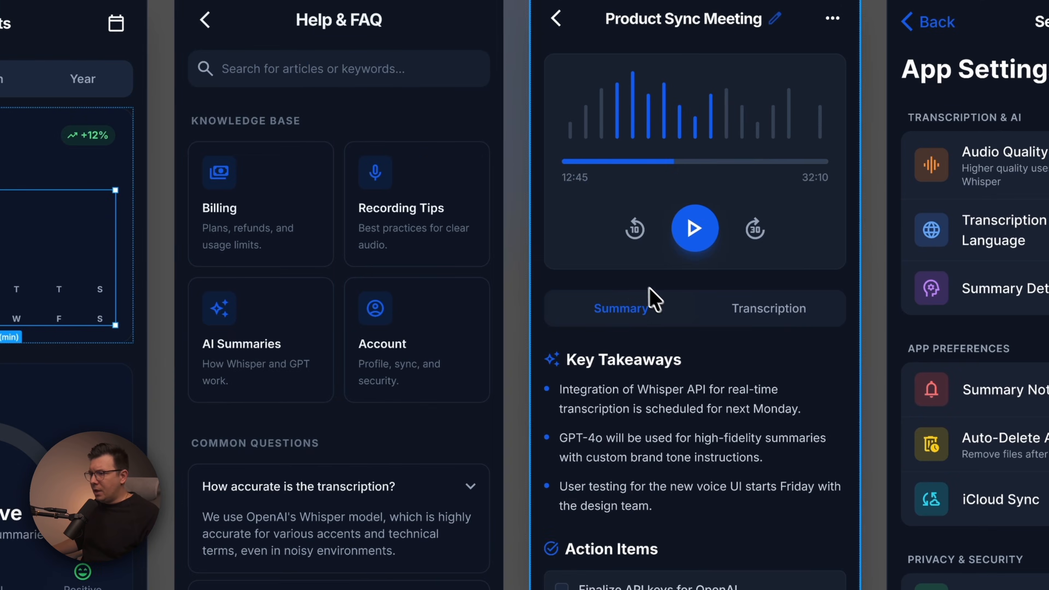
scroll(650, 298, left, 12)
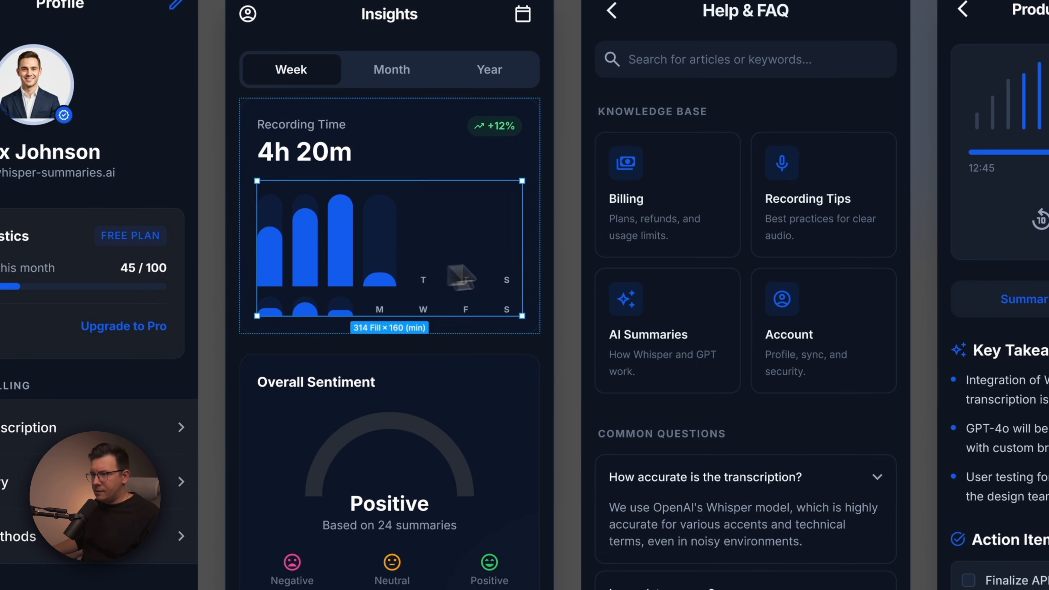
scroll(616, 265, right, 15)
scroll(619, 262, right, 5)
click(513, 292)
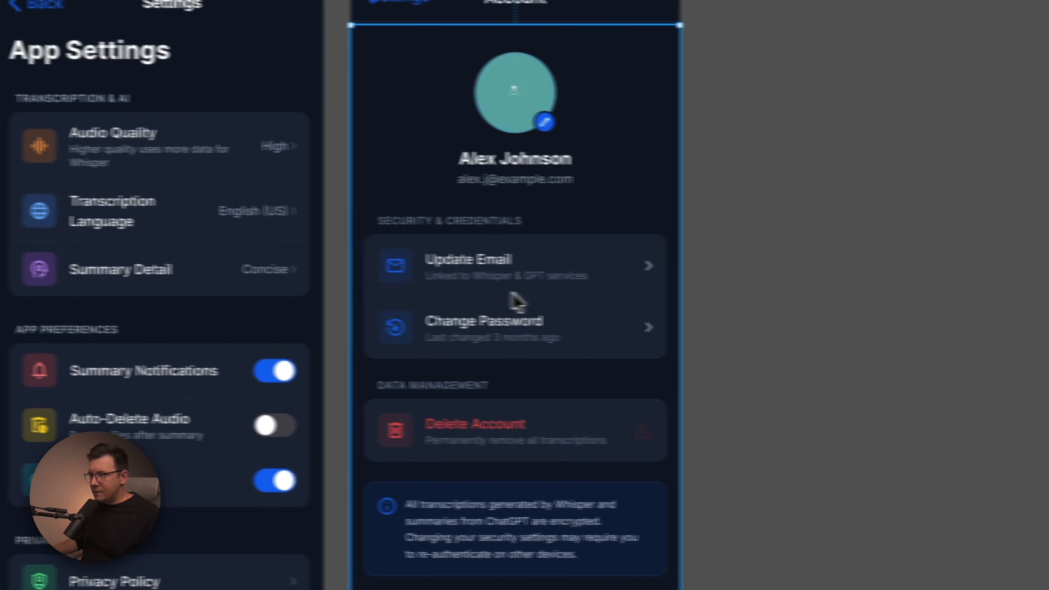
double_click(478, 292)
double_click(480, 292)
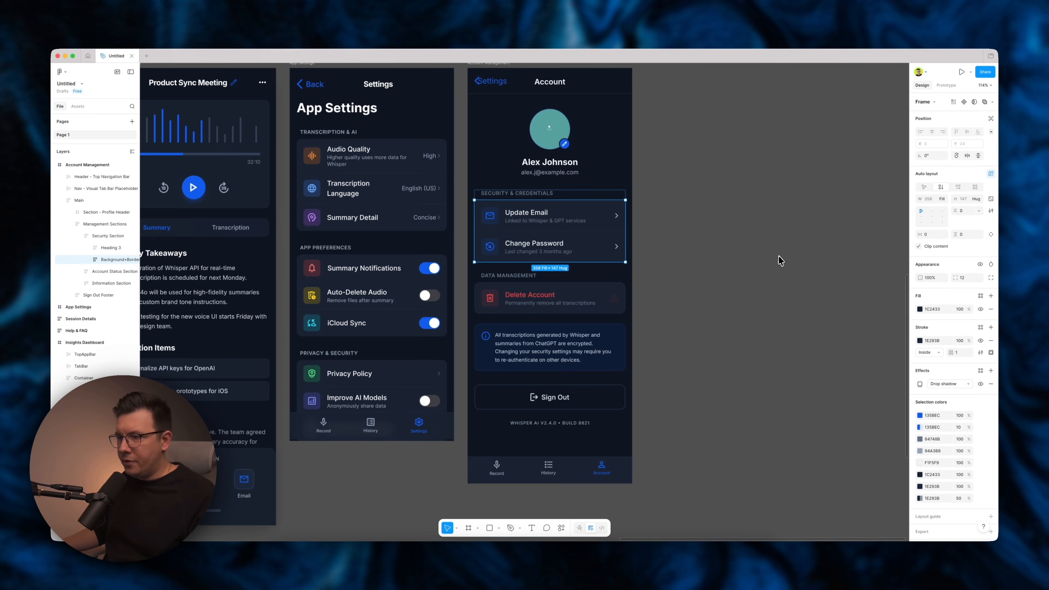
scroll(745, 255, down, 5)
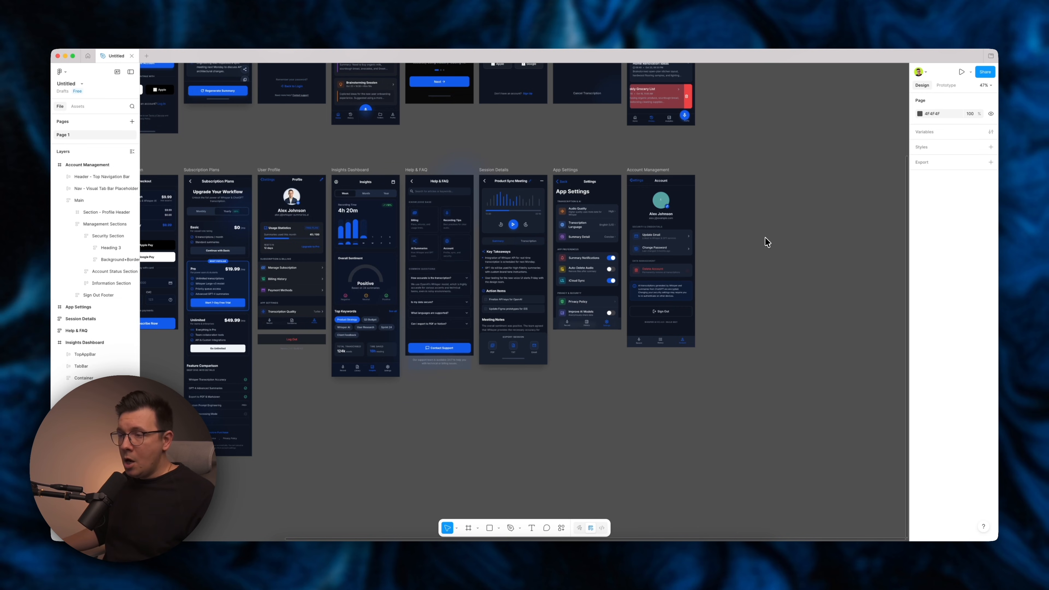
scroll(766, 244, down, 3)
scroll(766, 243, up, 2)
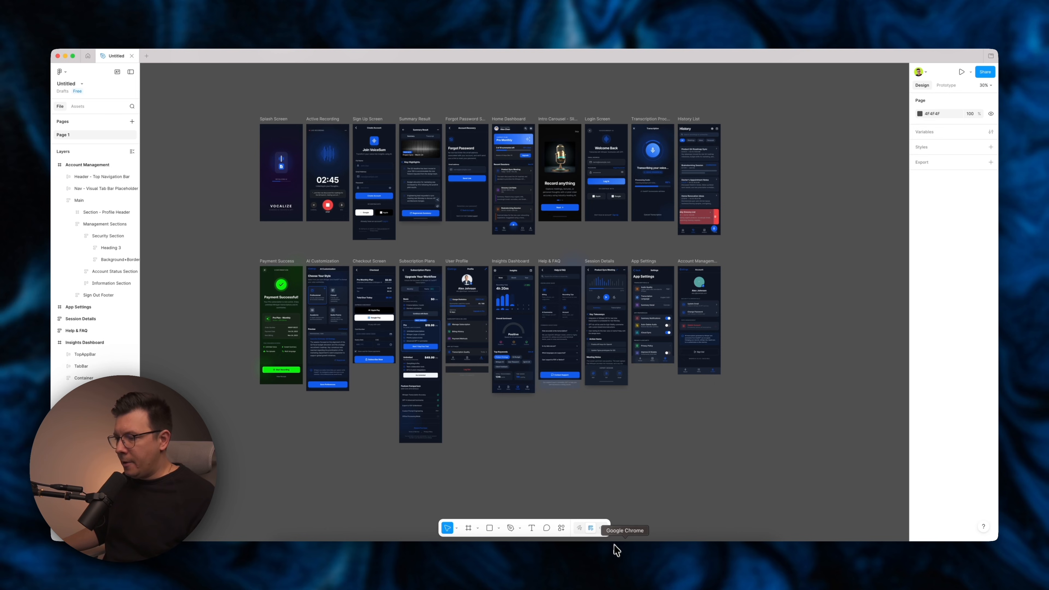
Select all the screens in Stitch and export them with Code to Clipboard.
click(630, 562)
click(737, 259)
scroll(738, 259, left, 2)
scroll(738, 259, up, 1)
drag(270, 145, 709, 280)
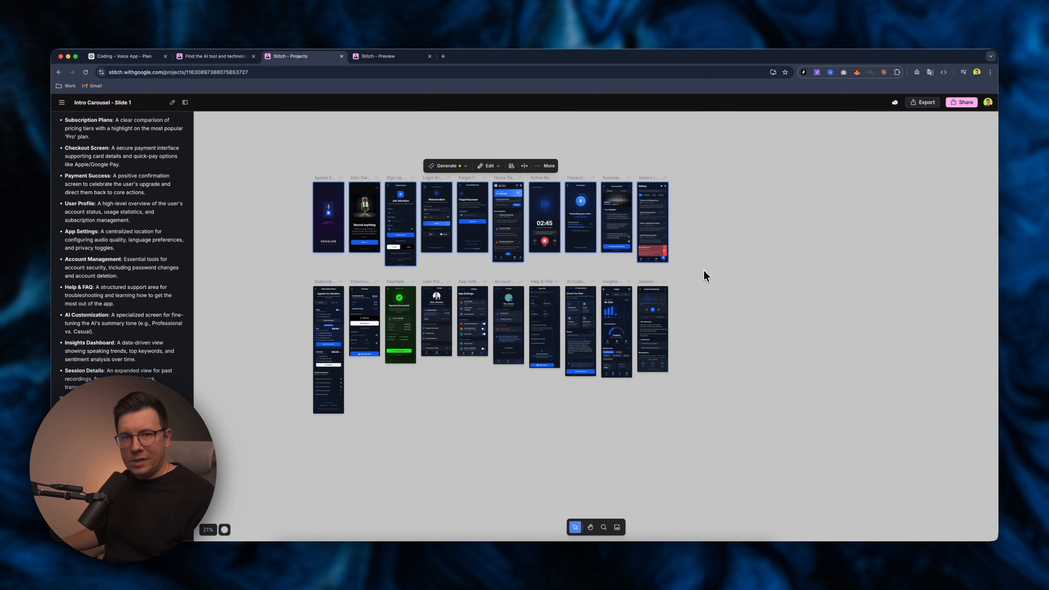
click(923, 103)
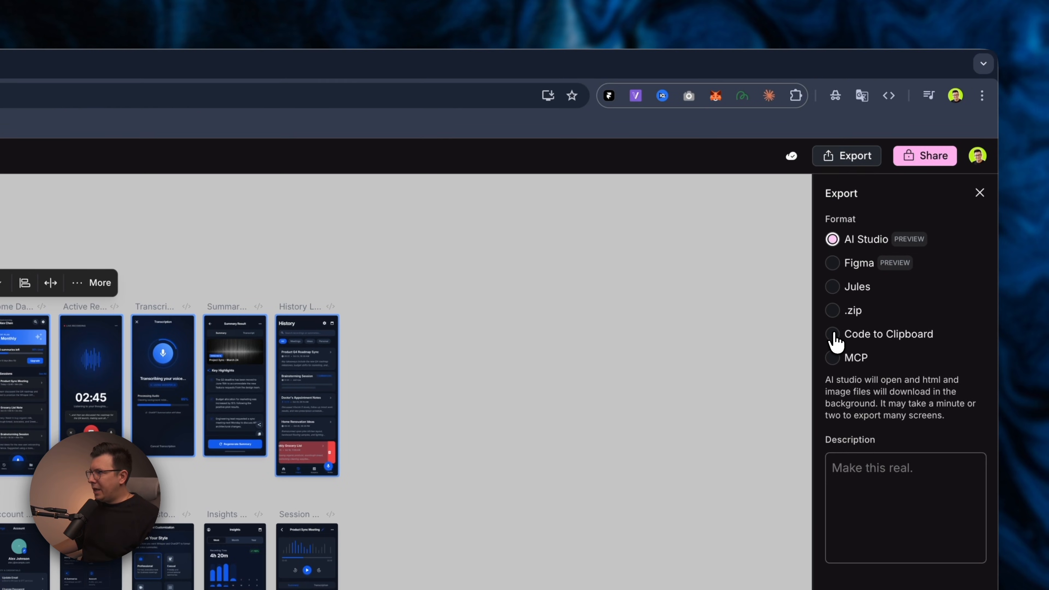
click(917, 193)
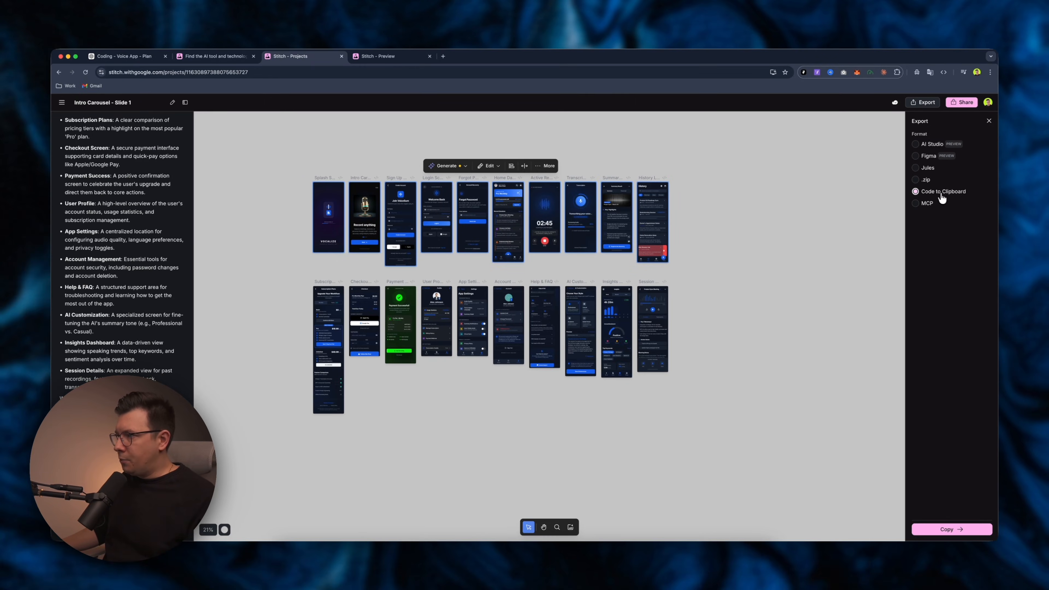
click(950, 529)
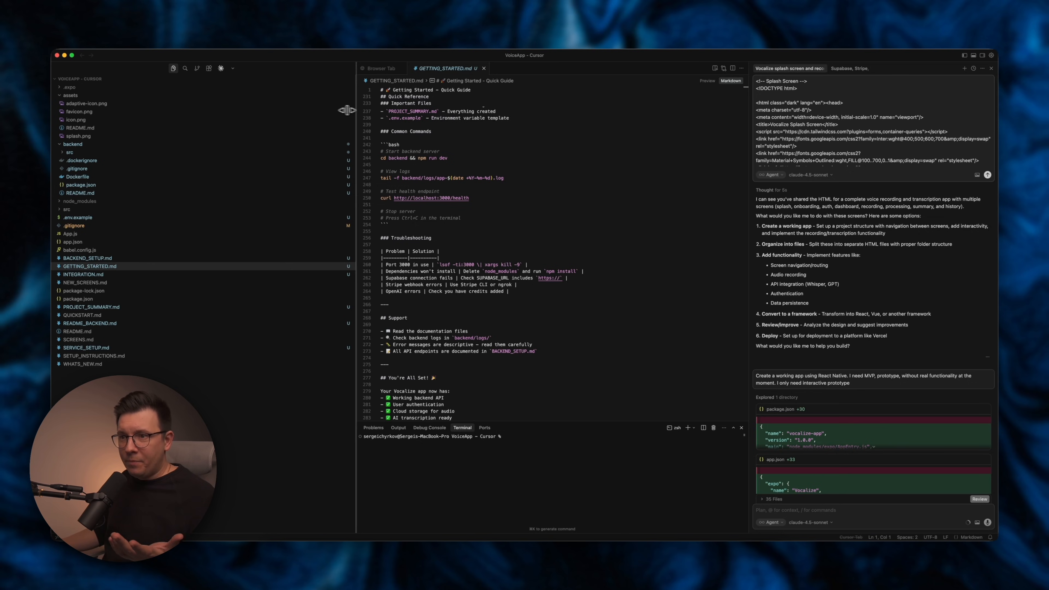
Scroll through the pasted screen HTML in the editor's agent chat.
drag(347, 110, 253, 110)
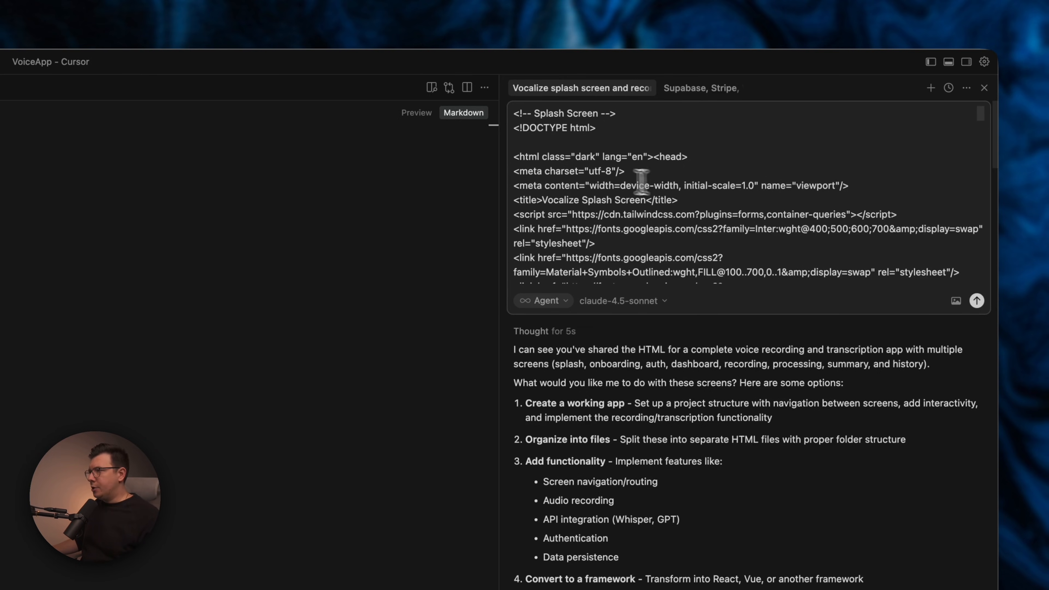
scroll(583, 202, down, 15)
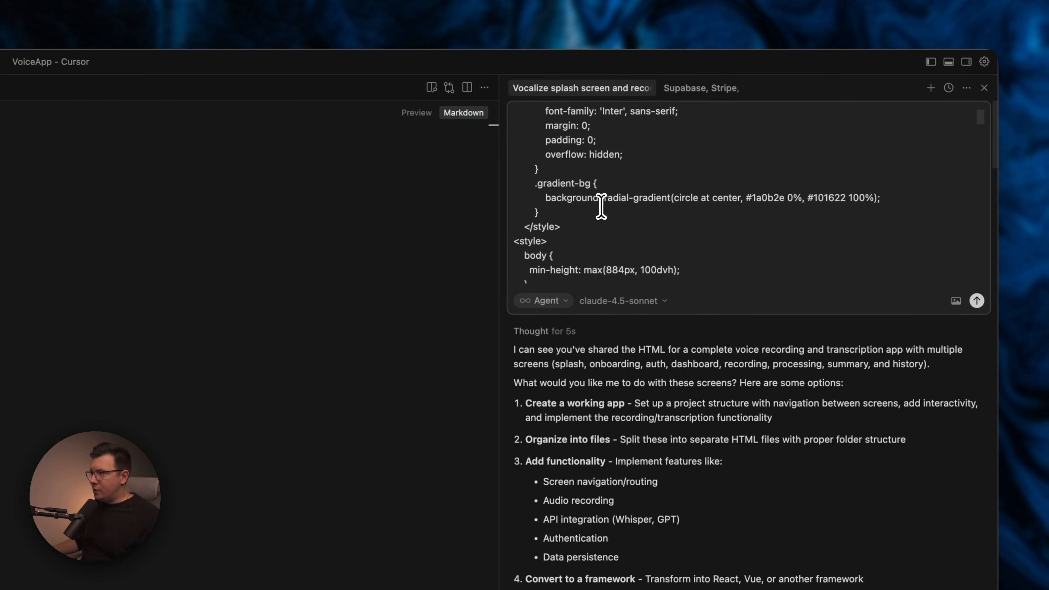
scroll(601, 205, up, 15)
scroll(601, 206, down, 5)
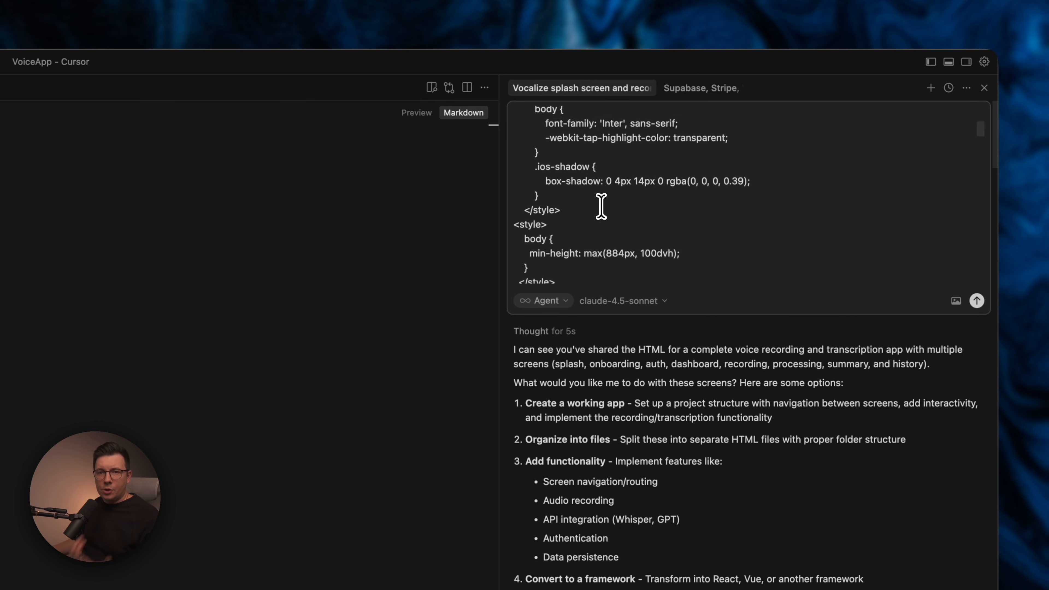
scroll(601, 205, down, 10)
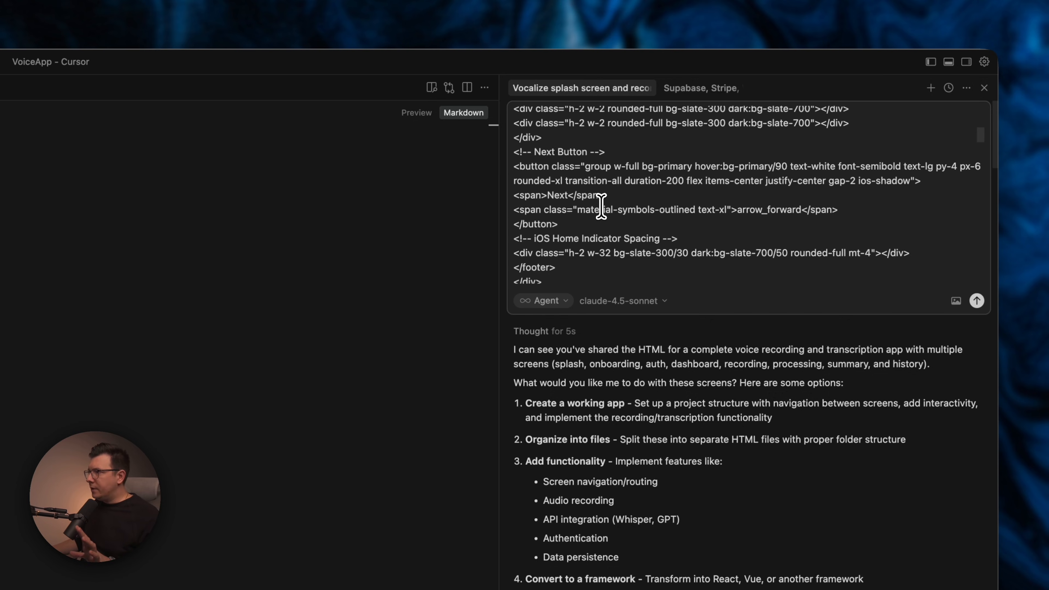
scroll(602, 196, up, 10)
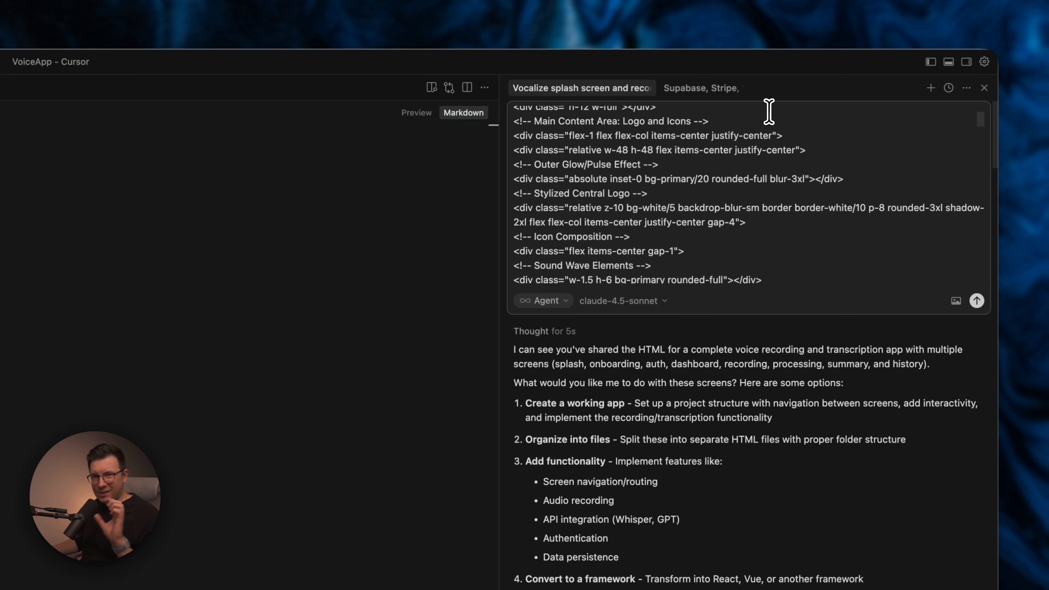
scroll(698, 173, down, 5)
scroll(717, 205, down, 15)
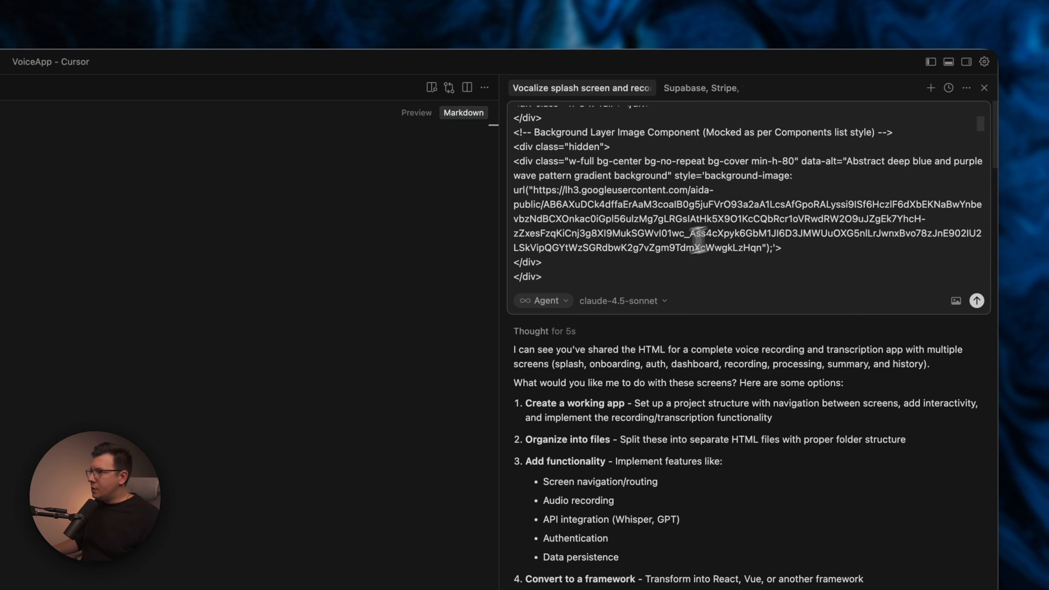
scroll(661, 269, down, 20)
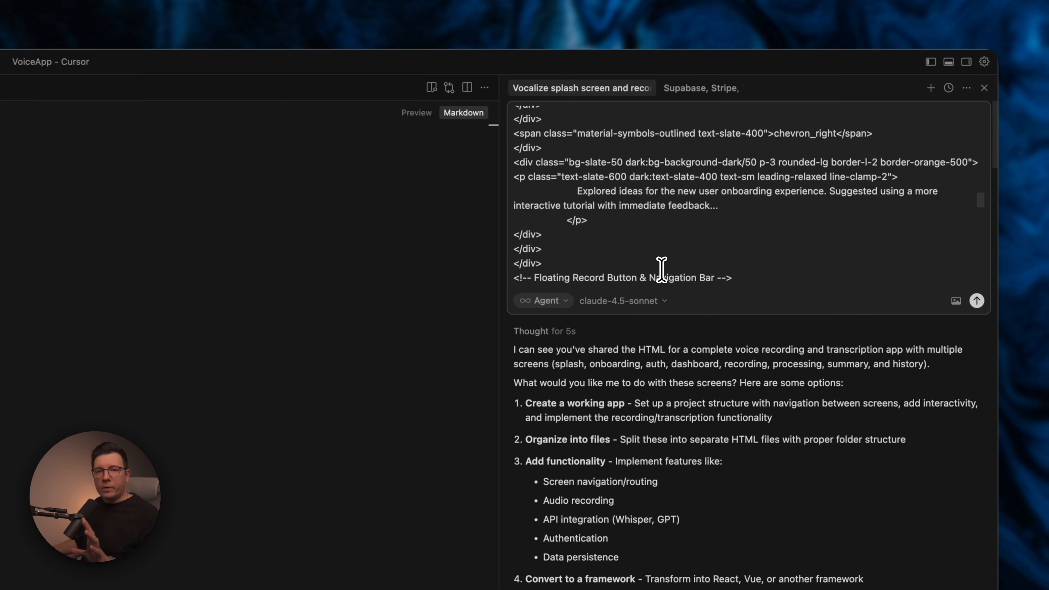
scroll(697, 263, down, 15)
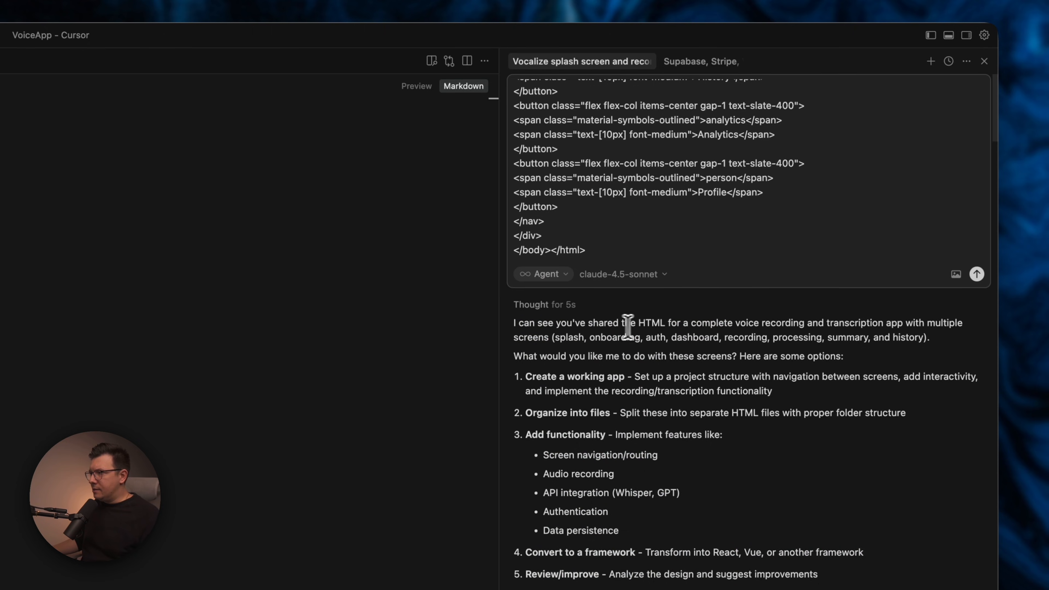
scroll(640, 322, down, 1)
scroll(685, 336, up, 1)
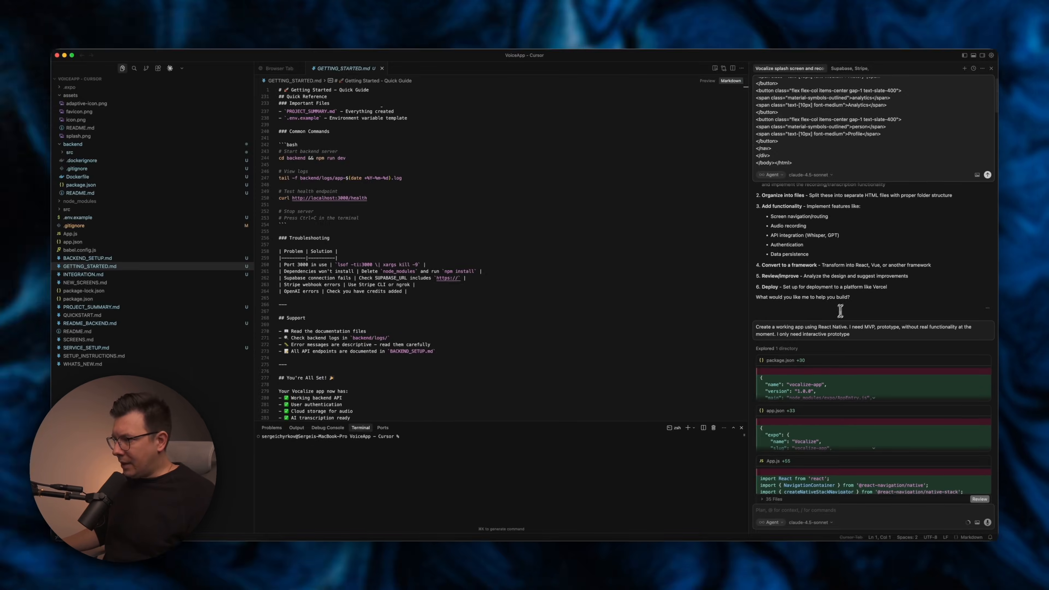
Review the React Native files the agent generated from the screens in the chat.
scroll(831, 331, down, 10)
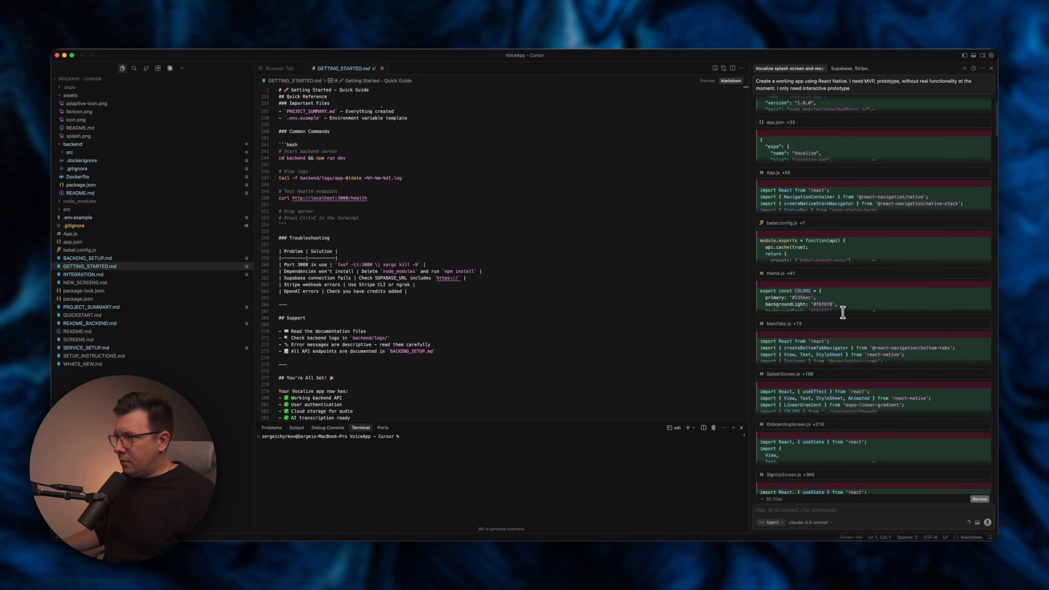
scroll(844, 312, down, 18)
scroll(516, 269, down, 2)
scroll(650, 293, down, 3)
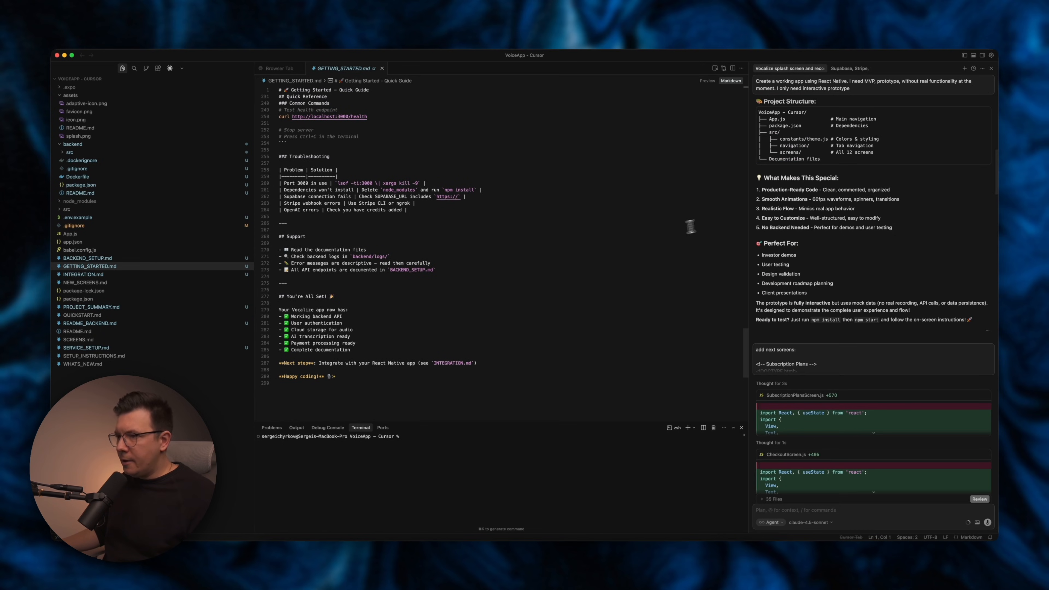
scroll(801, 243, down, 9)
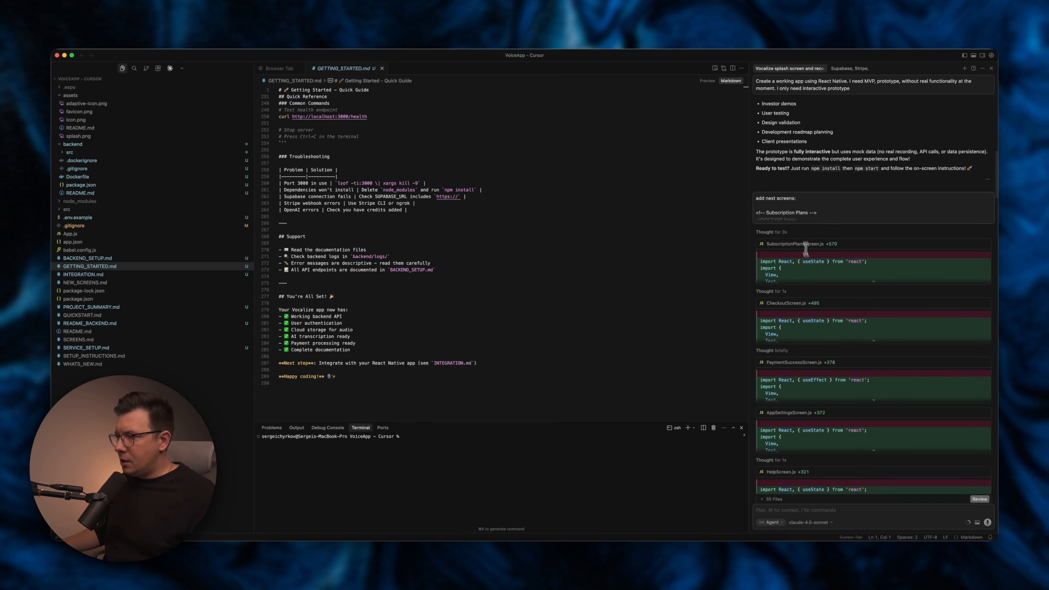
scroll(794, 221, up, 10)
scroll(795, 221, down, 4)
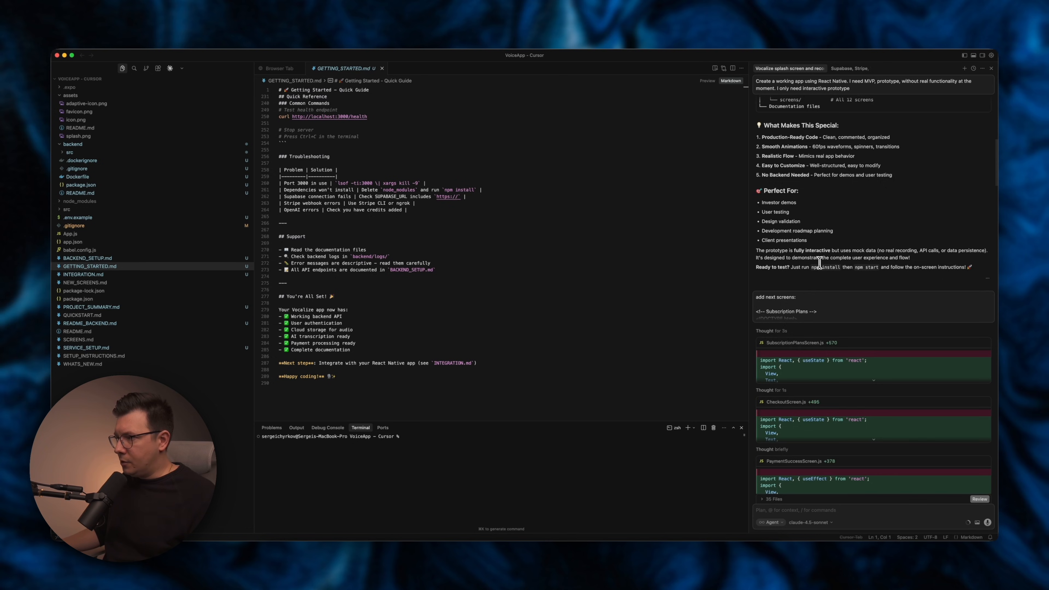
scroll(819, 263, down, 4)
scroll(785, 229, up, 1)
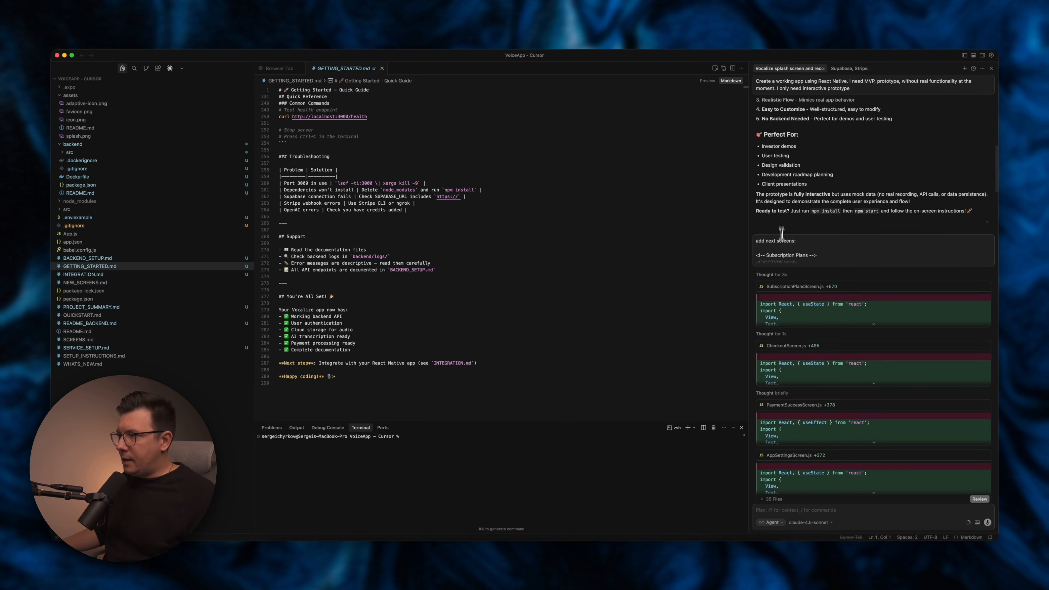
Select the second row of screens in Stitch and switch back to the code editor.
click(608, 557)
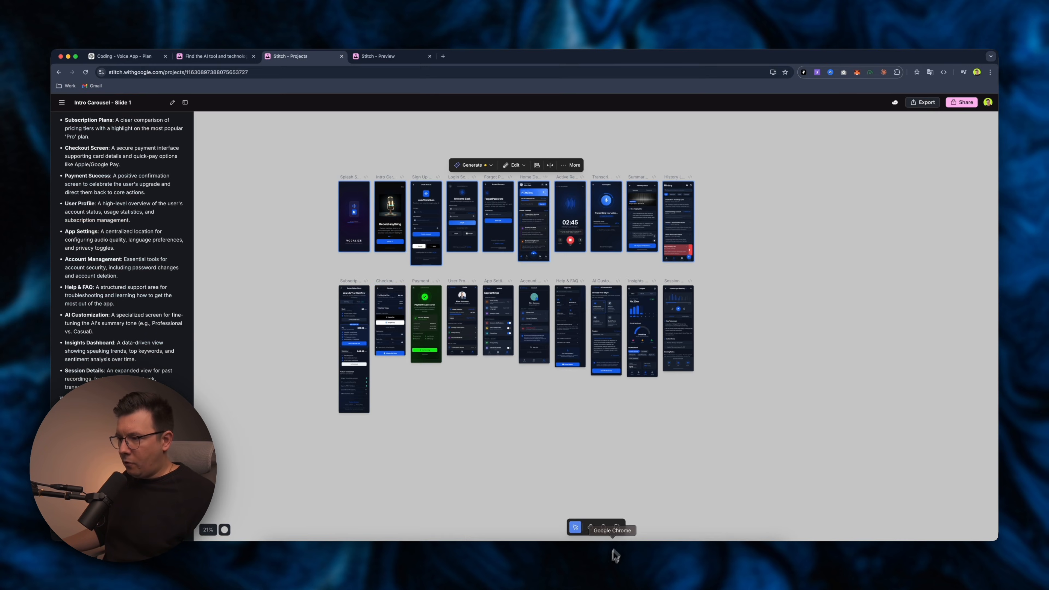
drag(311, 279, 719, 475)
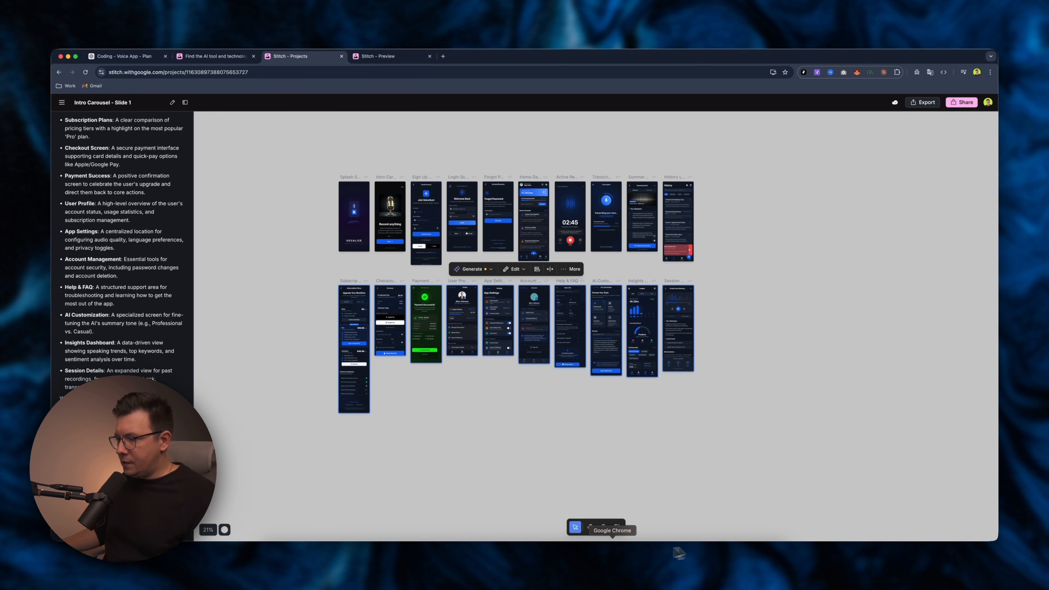
click(719, 561)
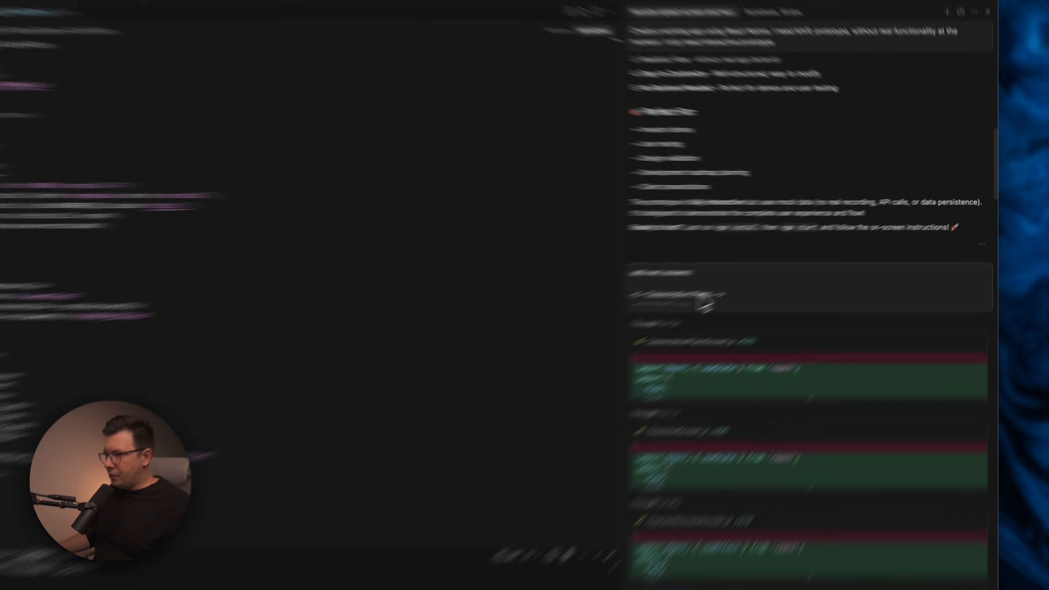
Read the agent's summary of the newly added screens and files created.
scroll(659, 369, down, 10)
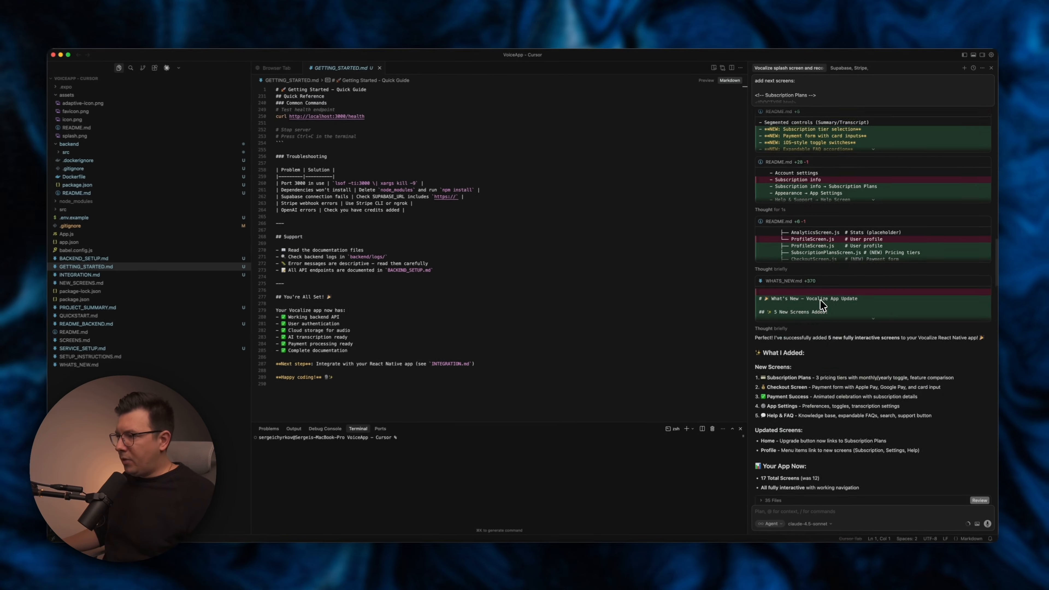
scroll(822, 305, down, 5)
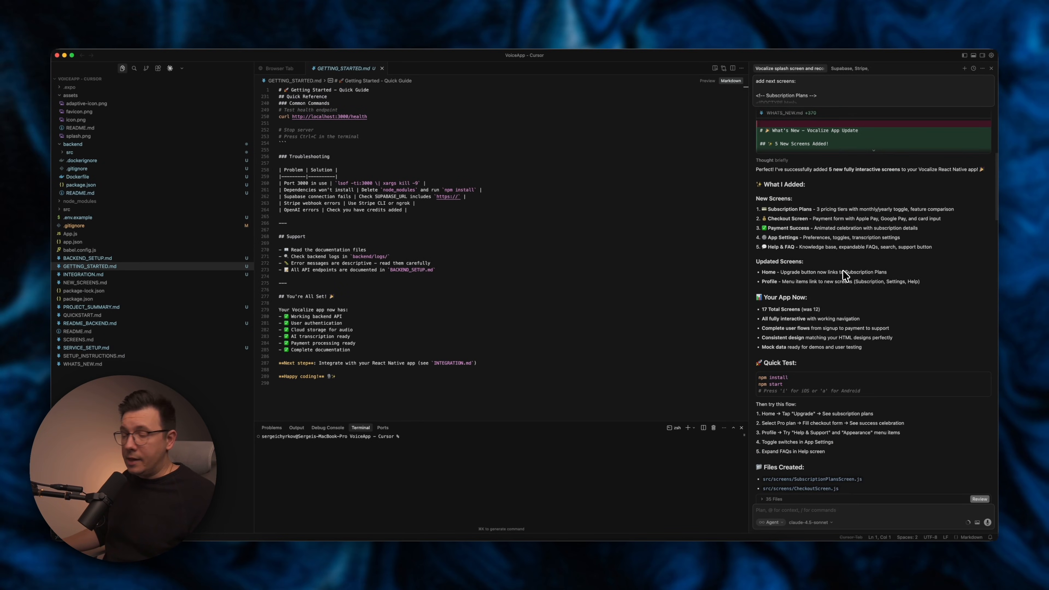
scroll(843, 274, down, 3)
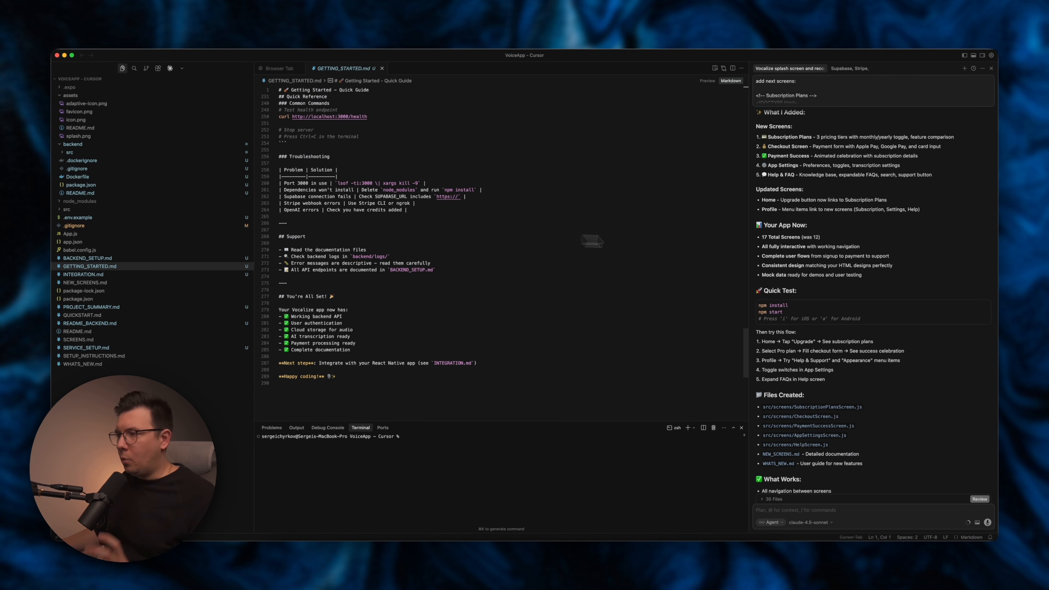
scroll(827, 294, down, 3)
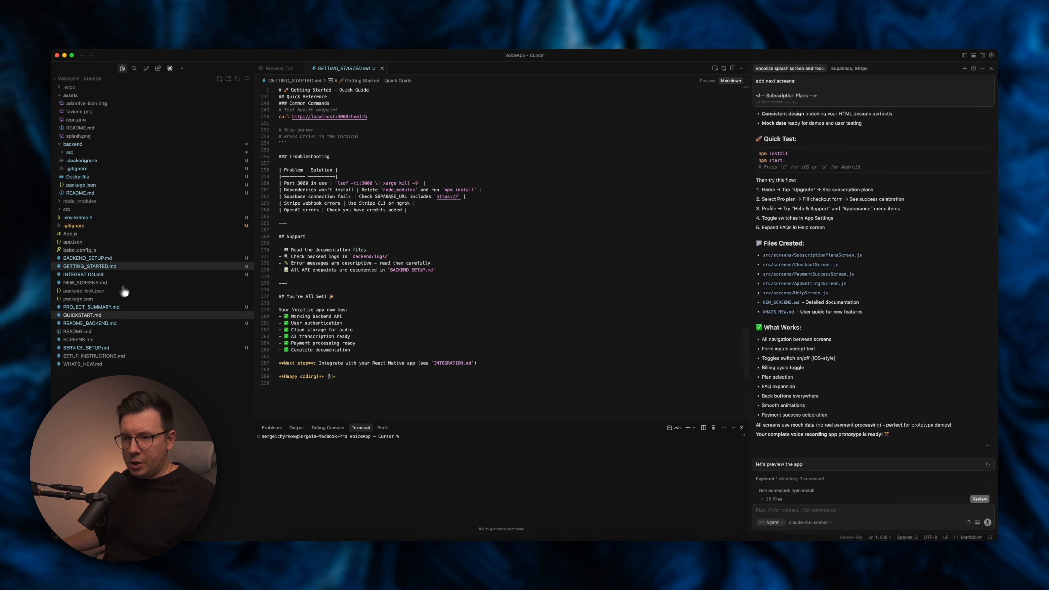
Open and browse the generated documentation files, including README_BACKEND, SERVICE_SETUP and GETTING_STARTED.
click(100, 308)
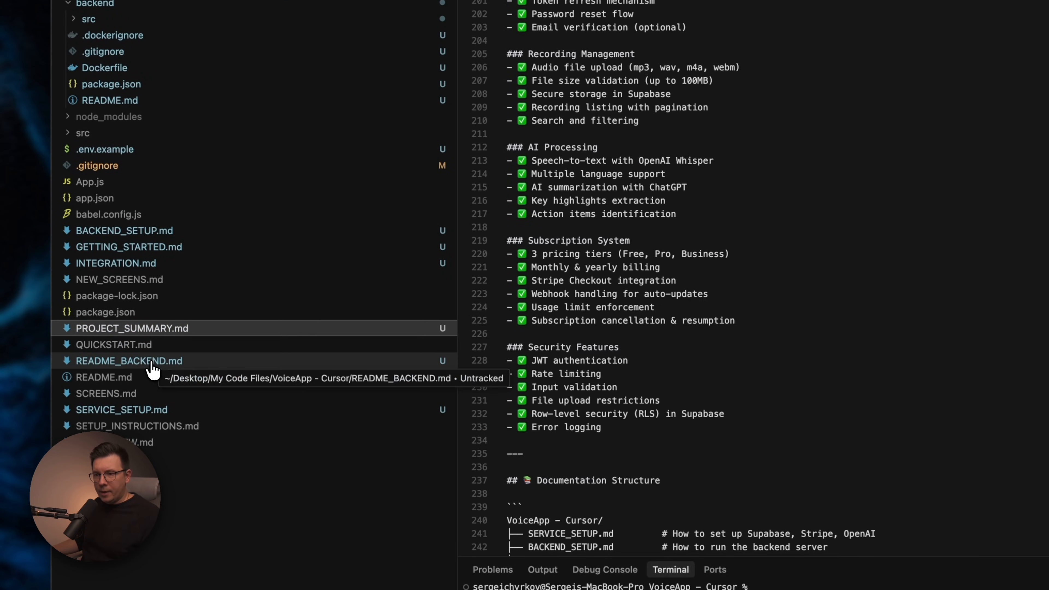
click(149, 361)
click(124, 454)
scroll(508, 396, down, 5)
scroll(503, 394, up, 12)
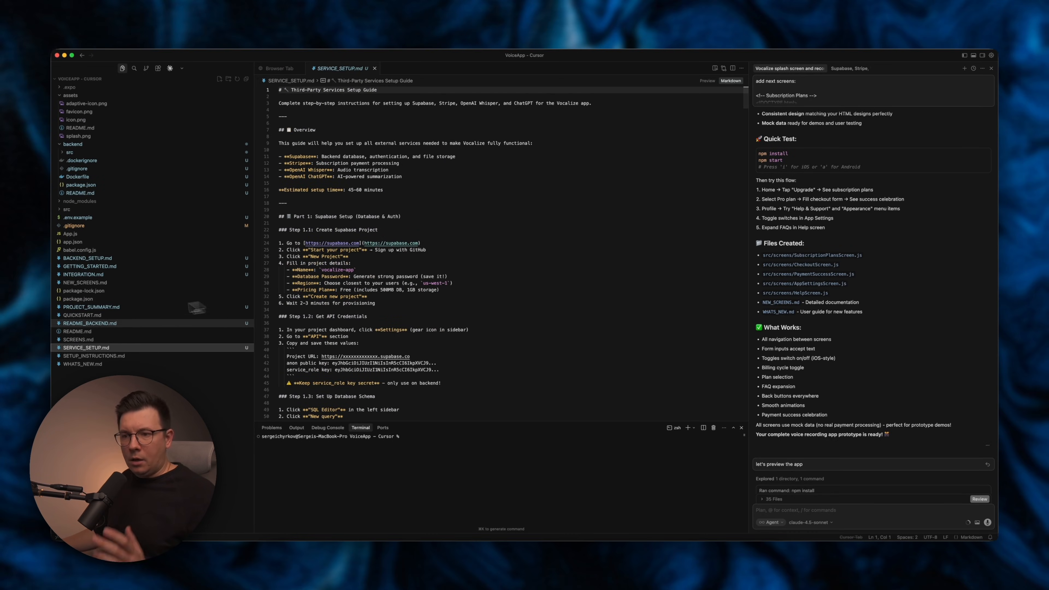
click(91, 262)
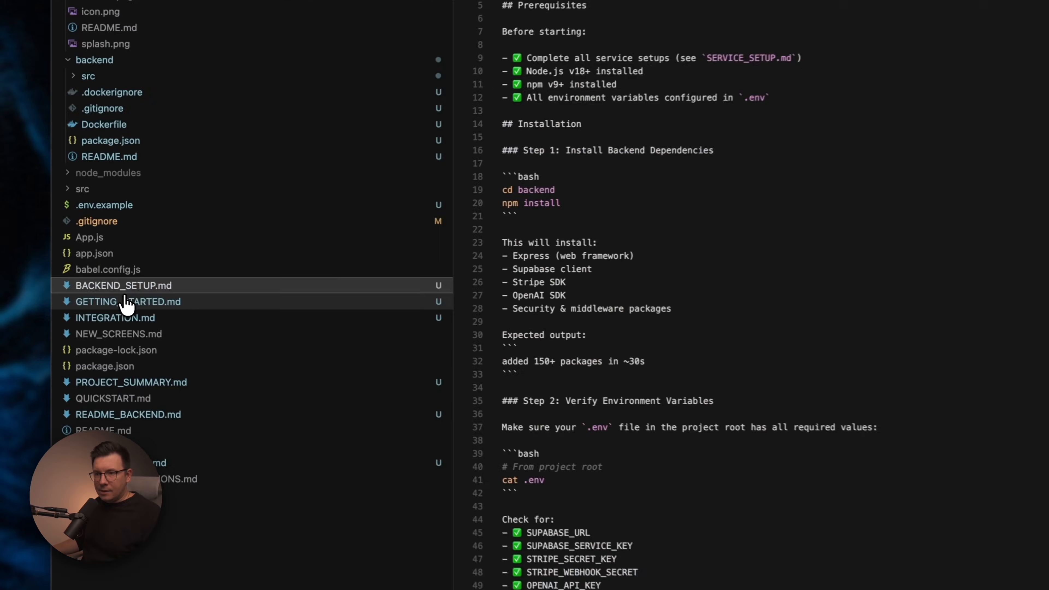
click(93, 269)
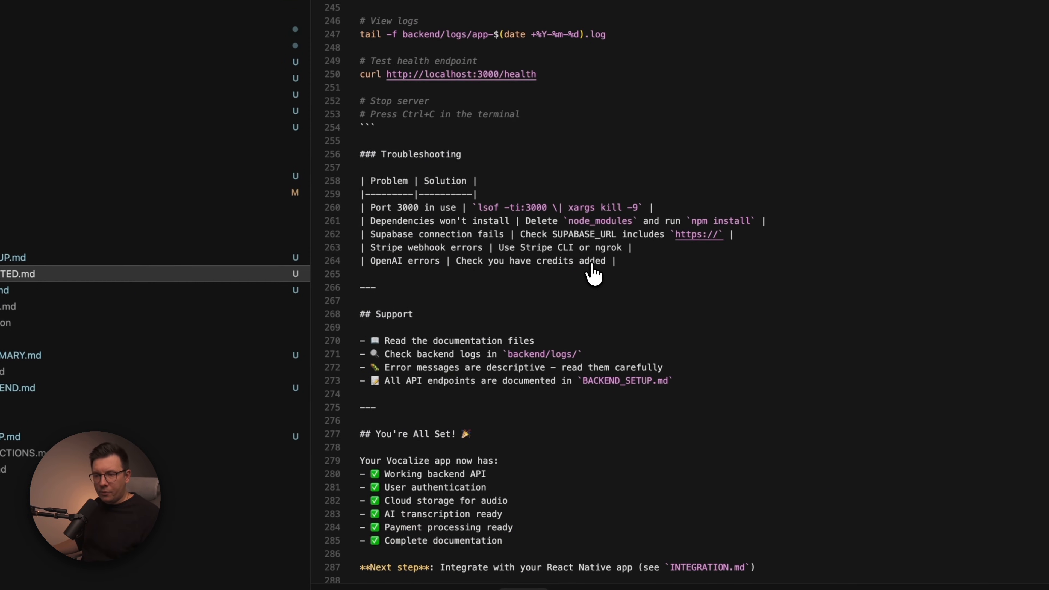
scroll(585, 248, down, 4)
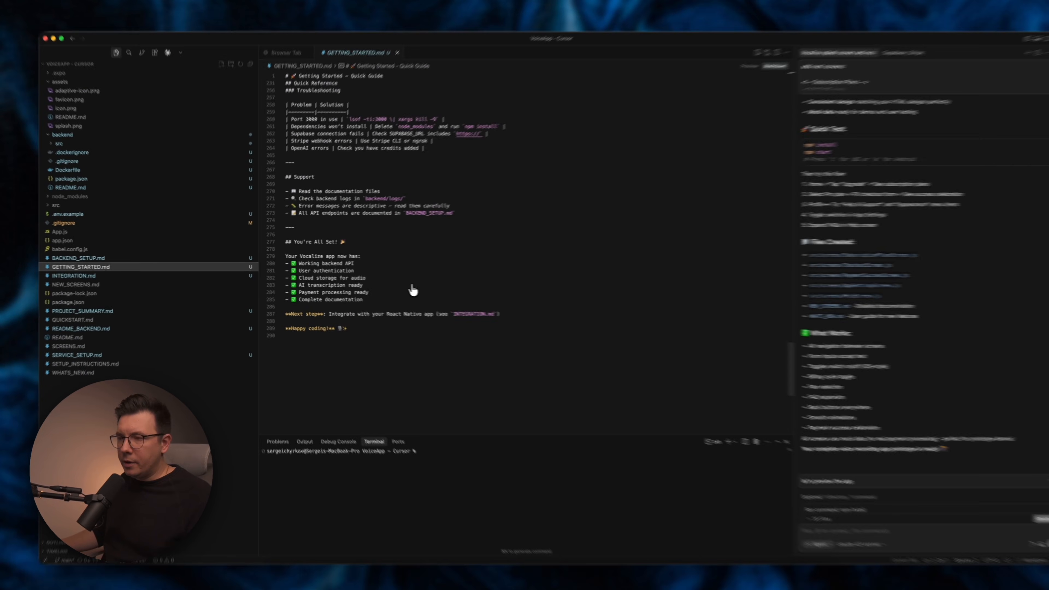
scroll(413, 291, up, 4)
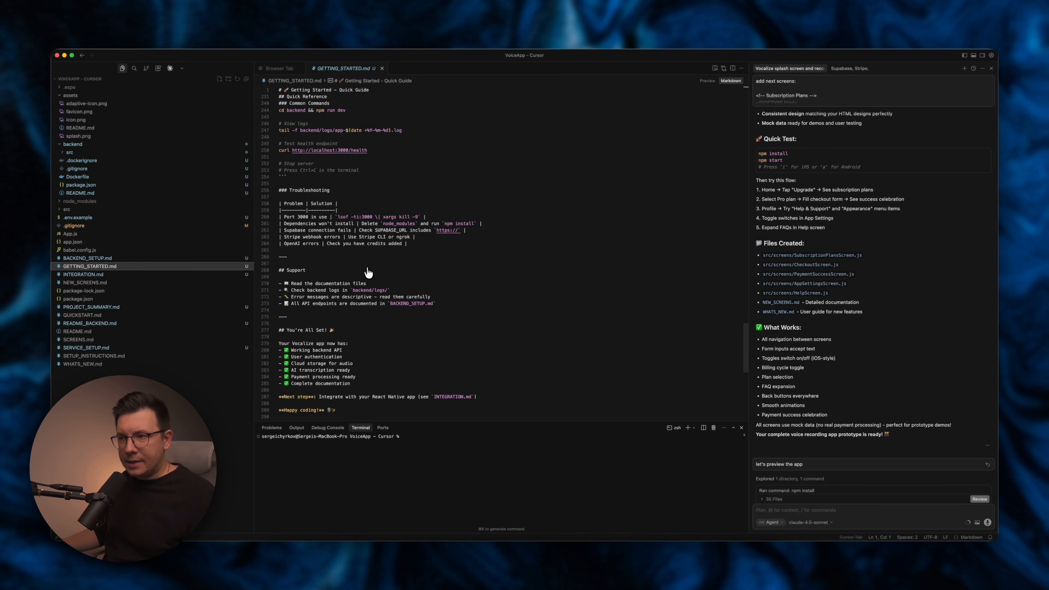
scroll(380, 271, up, 6)
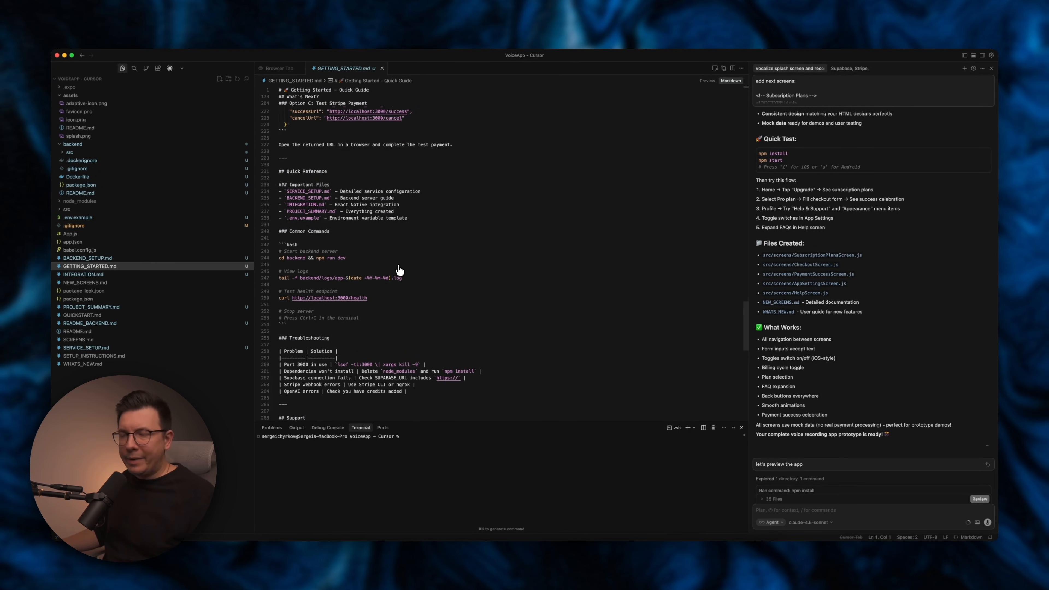
scroll(401, 265, up, 5)
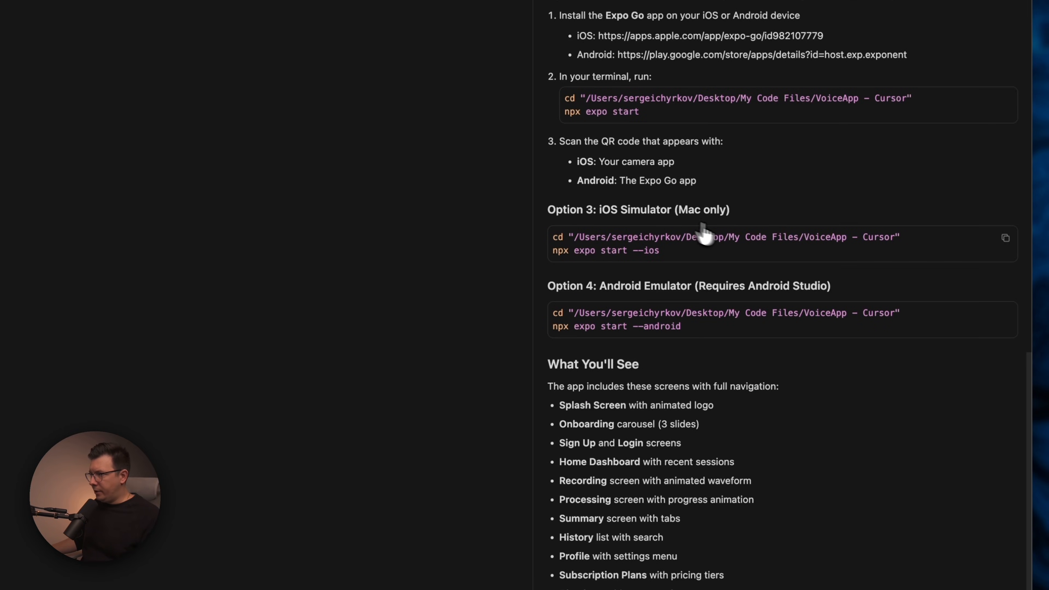
Run npx expo start --ios in the terminal and reposition the iPhone simulator window.
text(cd "/Users/sergeichyrkov/Desktop/My Code Files/VoiceApp - Cursor" npx expo start --ios)
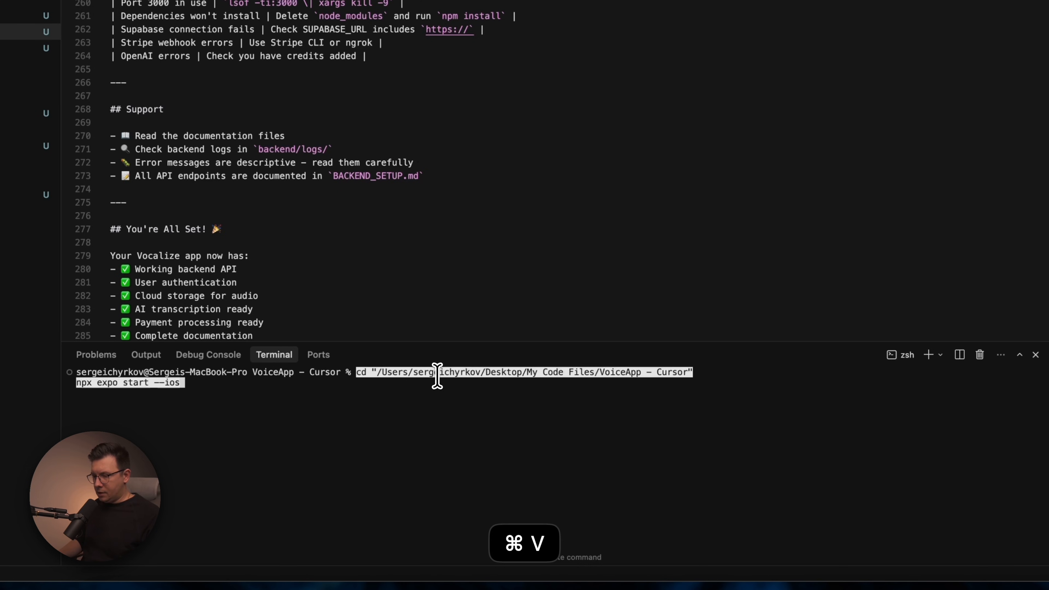
key(Return)
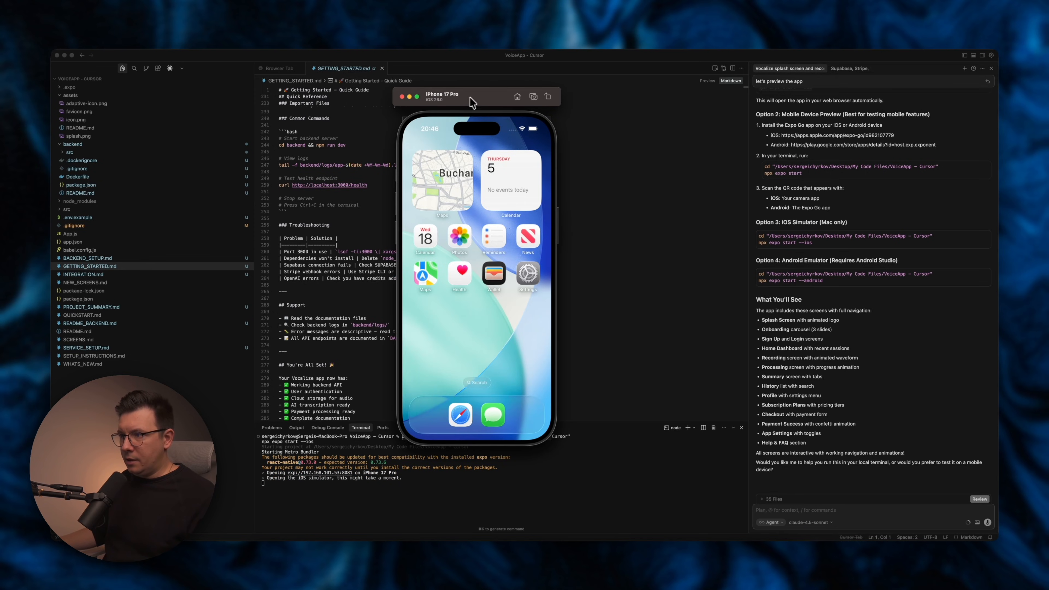
drag(478, 104, 563, 111)
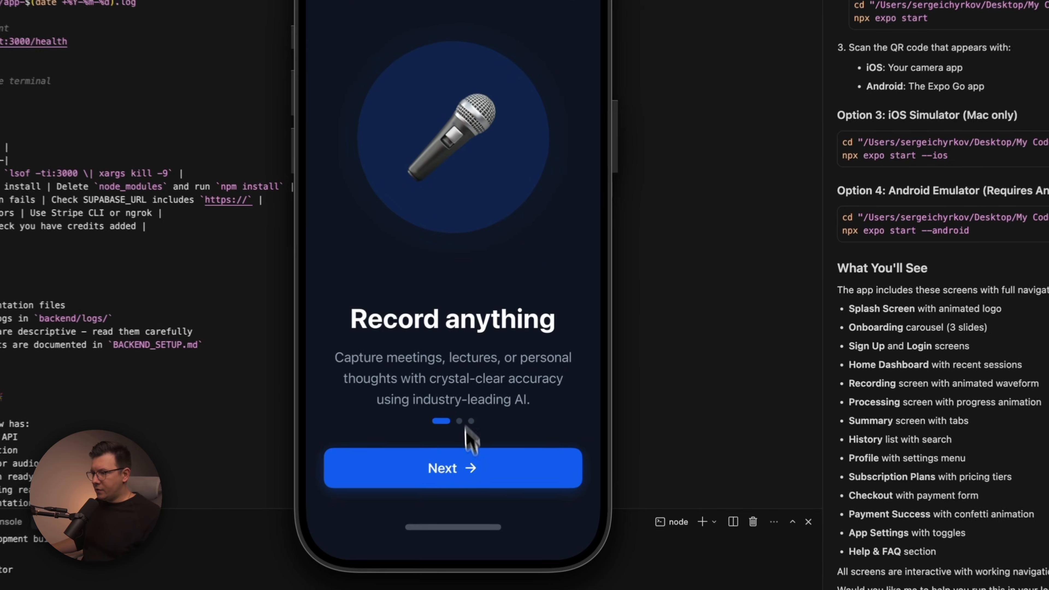
Step through the app's onboarding slides in the simulator.
click(572, 401)
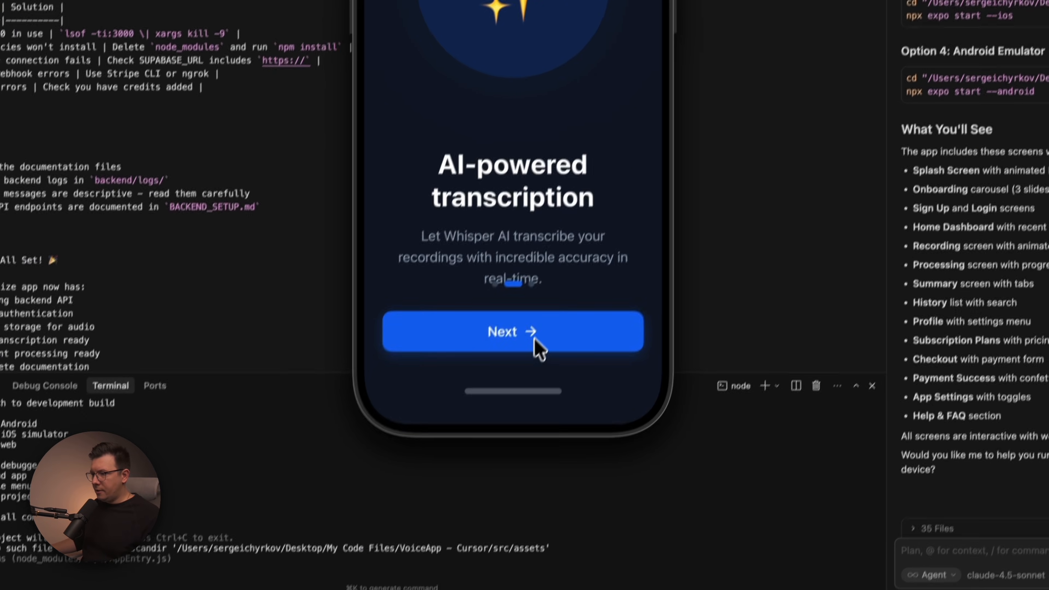
click(484, 469)
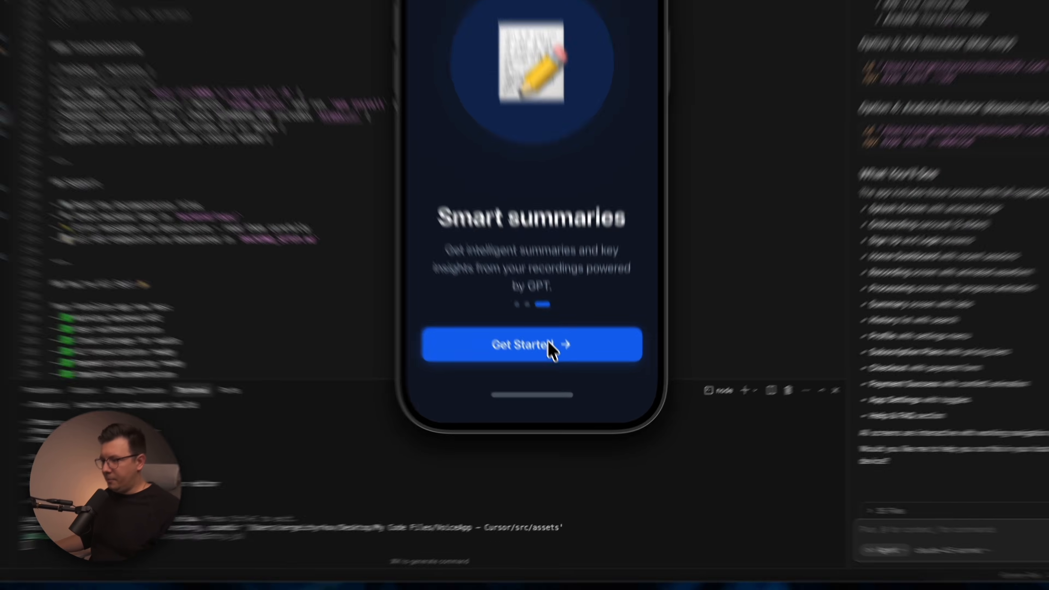
Continue past onboarding and the sign-up screen to the home dashboard and preview a session summary.
click(537, 316)
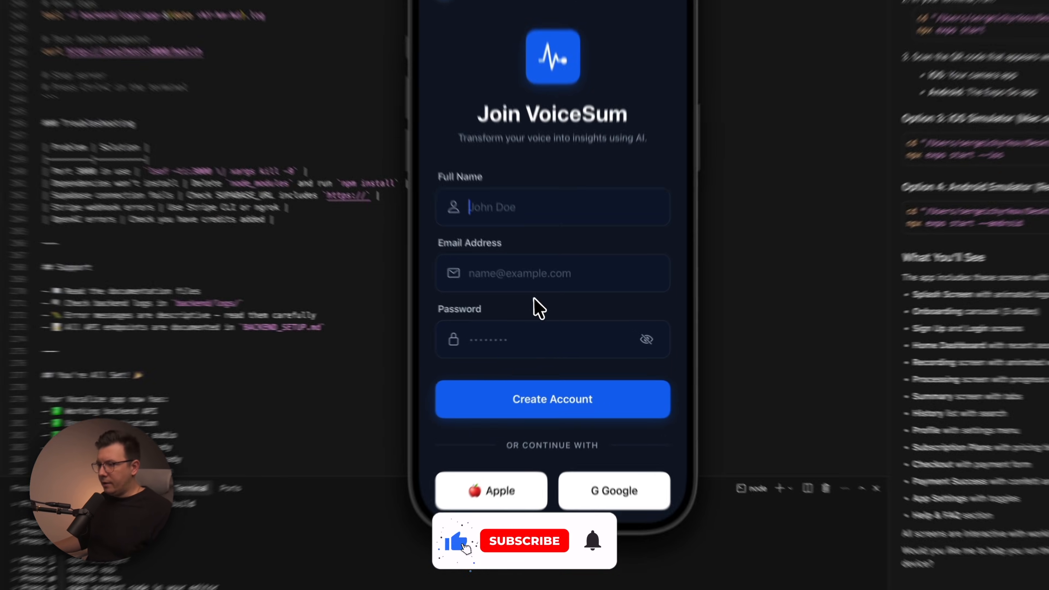
click(575, 381)
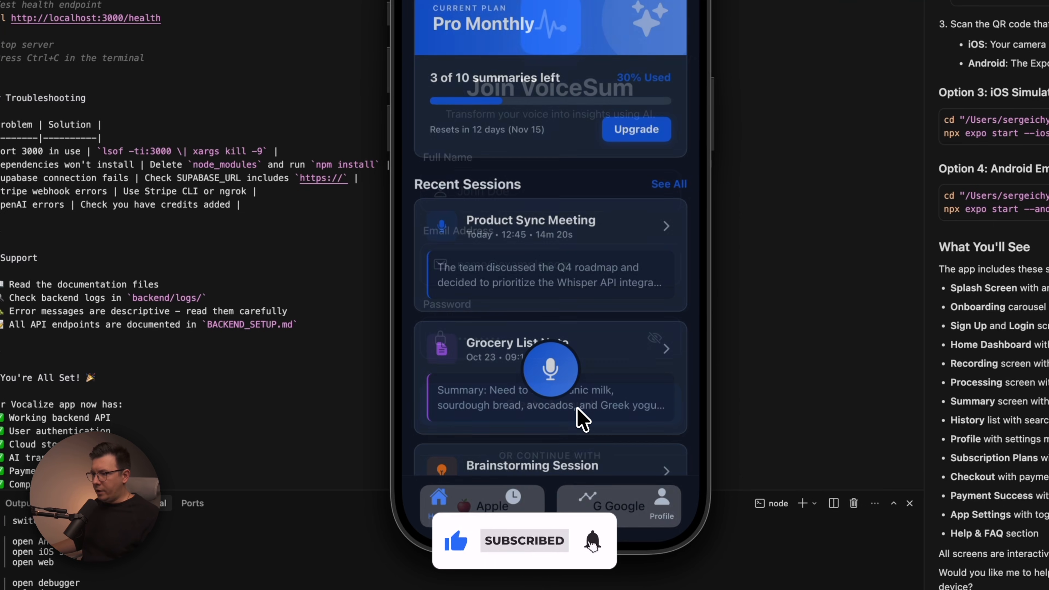
click(522, 242)
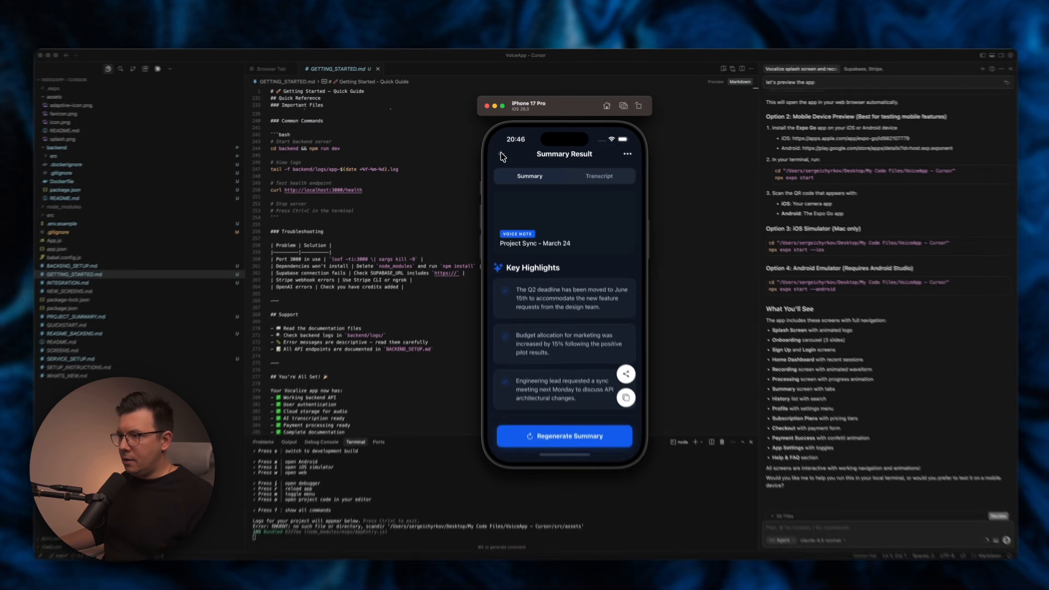
click(501, 153)
Open the Product Sync Meeting session, scroll its summary, and switch between the Summary and Transcript tabs.
drag(592, 309, 598, 383)
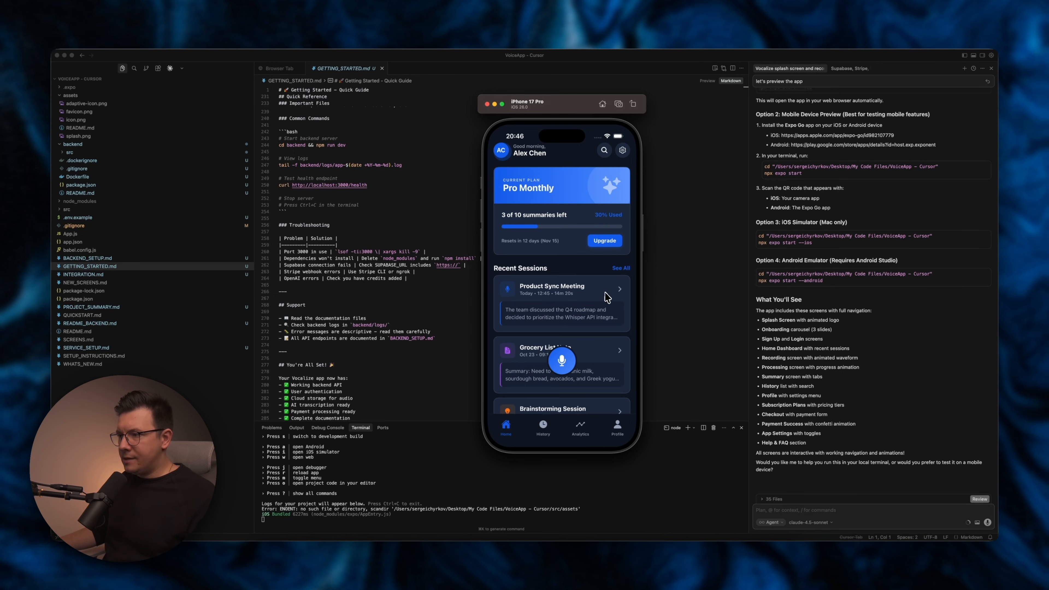
click(591, 314)
drag(589, 312, 595, 215)
drag(583, 374, 573, 415)
click(603, 175)
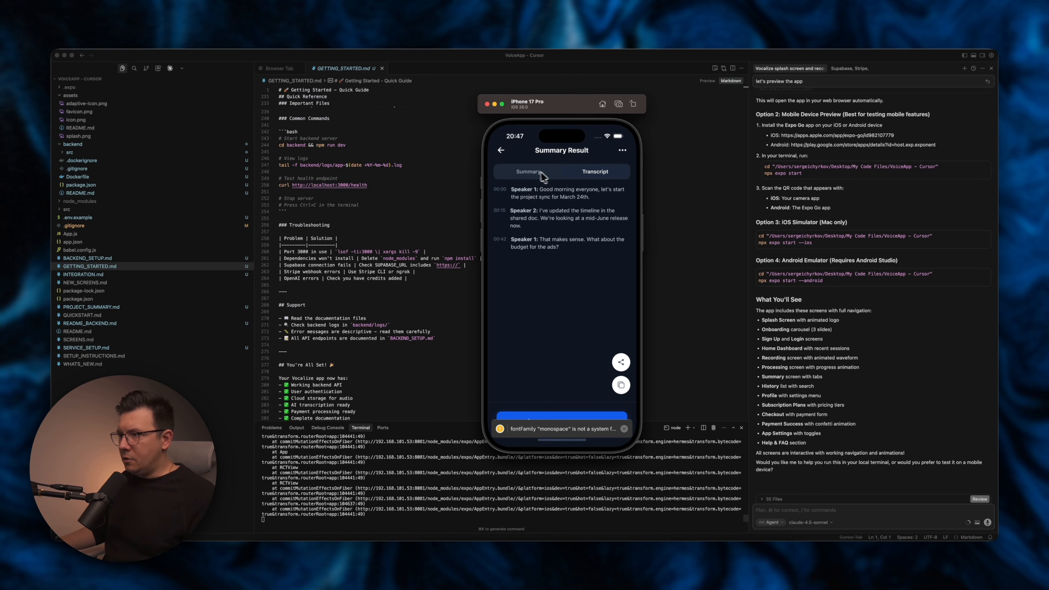
click(531, 173)
click(501, 150)
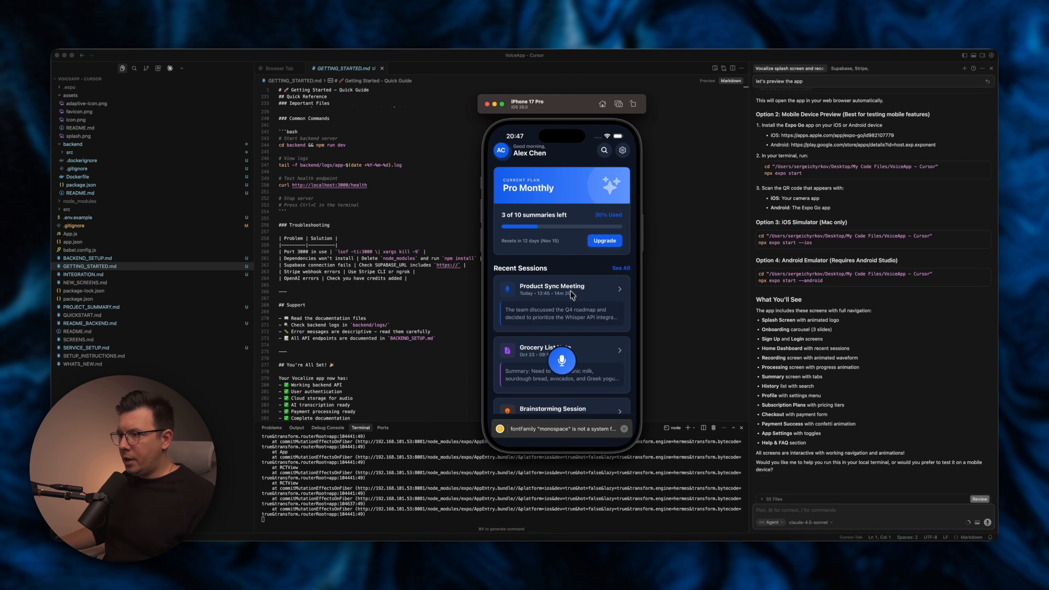
Start and stop a live recording and scroll through the resulting summary result screen.
click(563, 361)
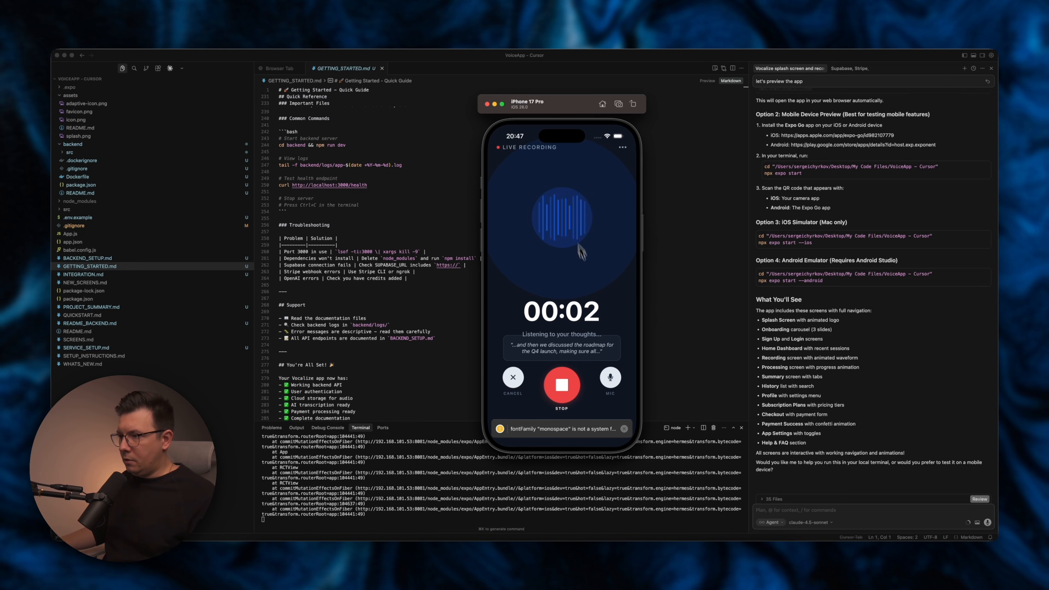
click(562, 386)
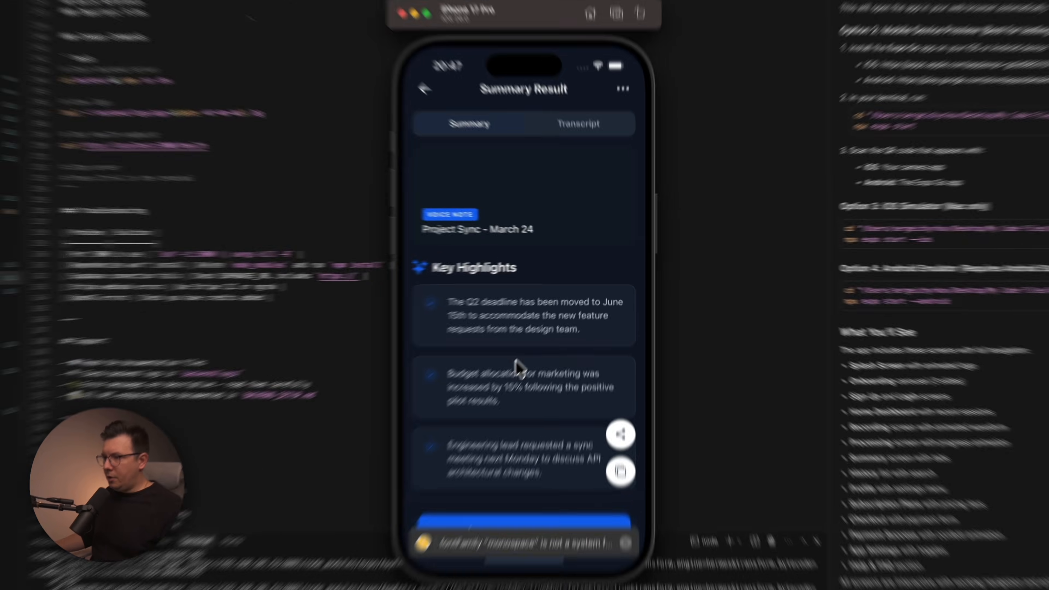
scroll(562, 304, down, 5)
scroll(563, 309, up, 5)
scroll(494, 407, down, 5)
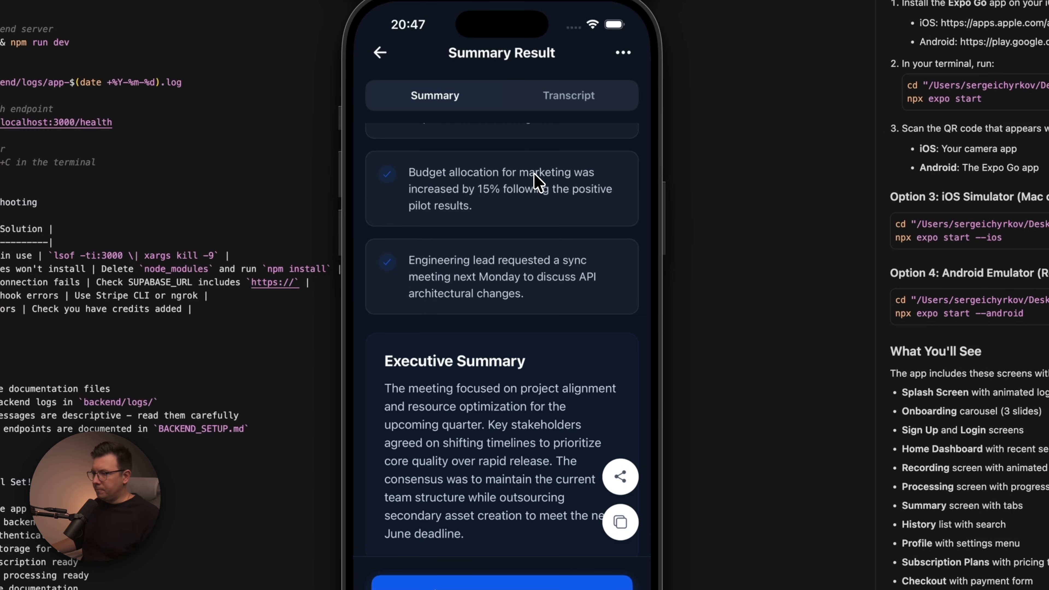
drag(498, 198, 503, 461)
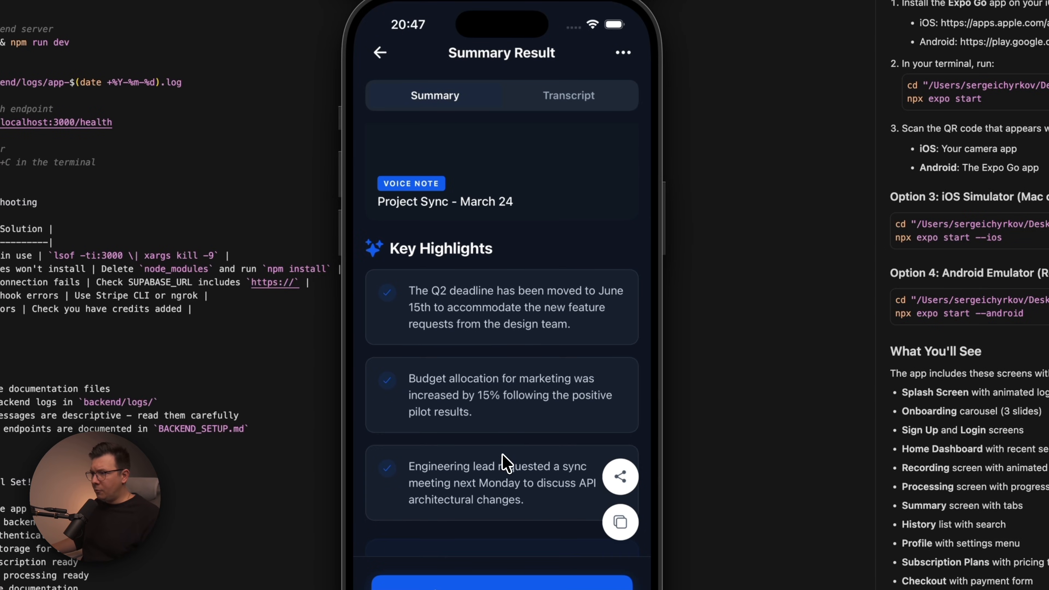
scroll(479, 438, down, 8)
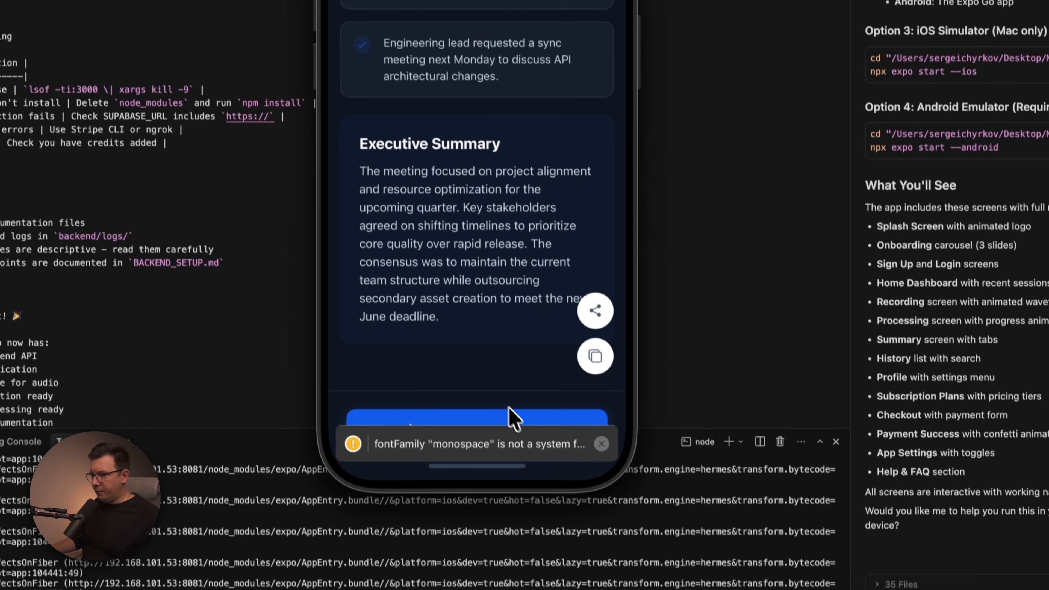
Switch the summary result to its Transcript tab and go back to the home dashboard.
click(601, 443)
click(430, 430)
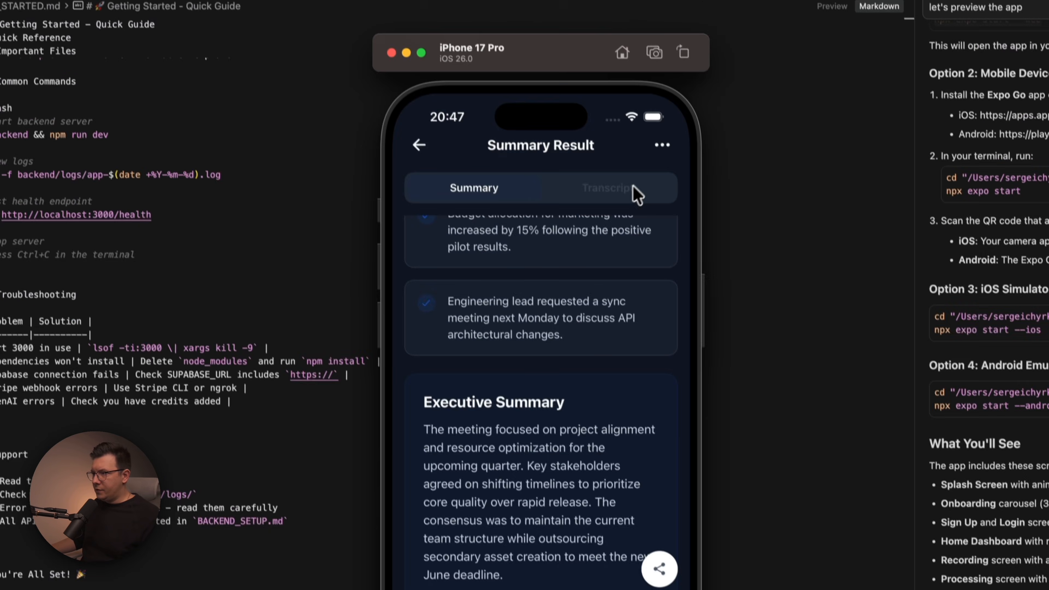
click(634, 192)
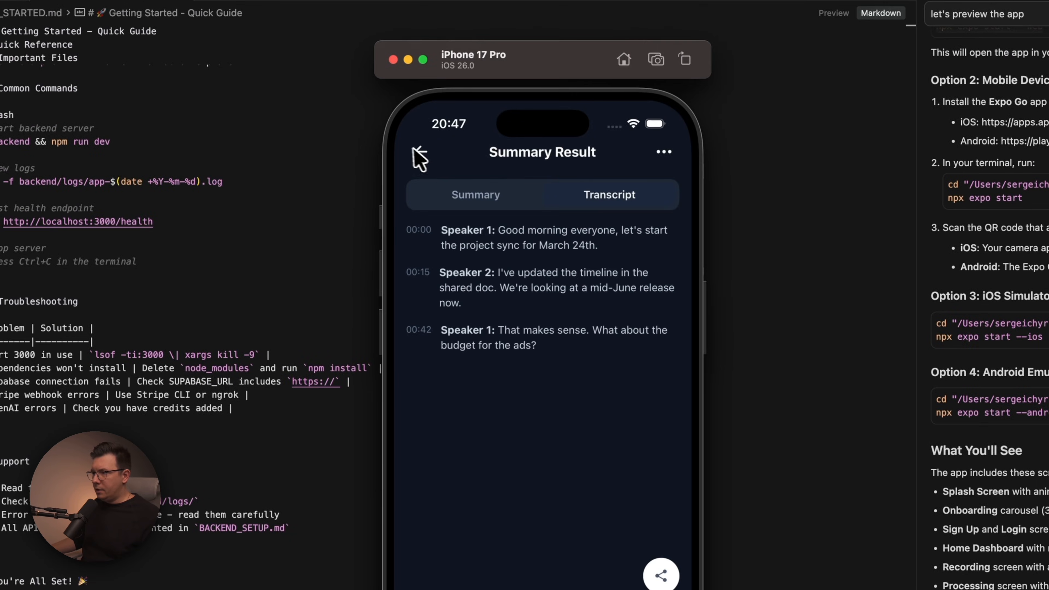
click(422, 157)
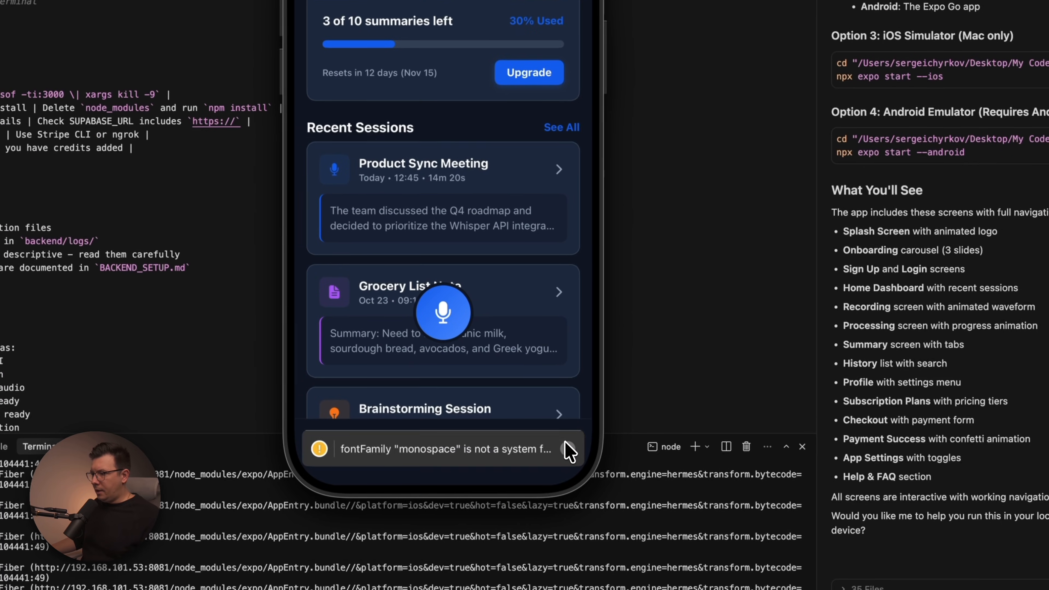
Open the Profile tab and view the Subscription Plans screen with its Monthly and Yearly options.
click(597, 528)
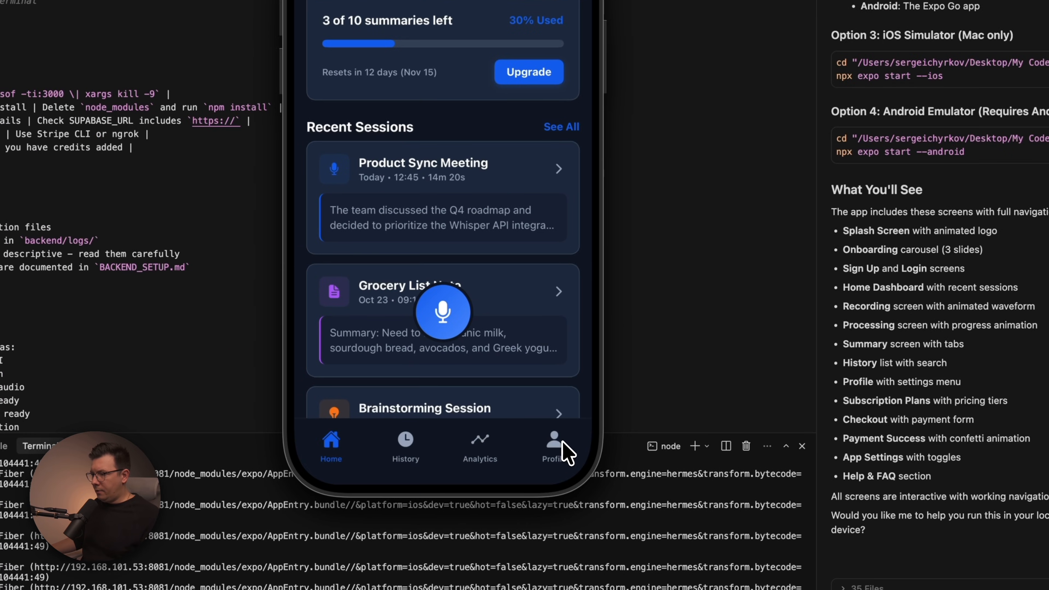
click(562, 442)
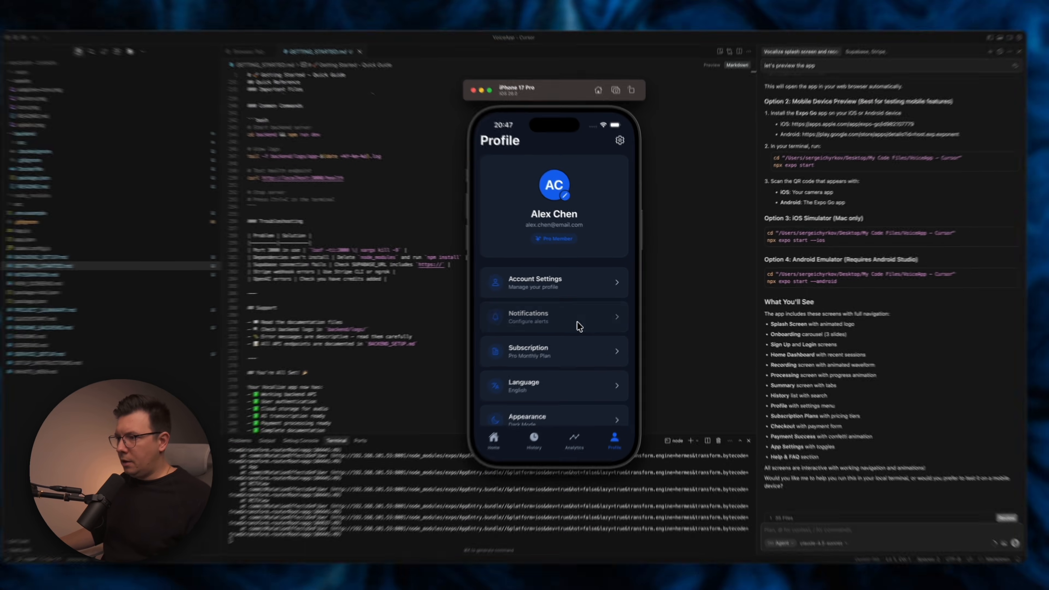
click(607, 354)
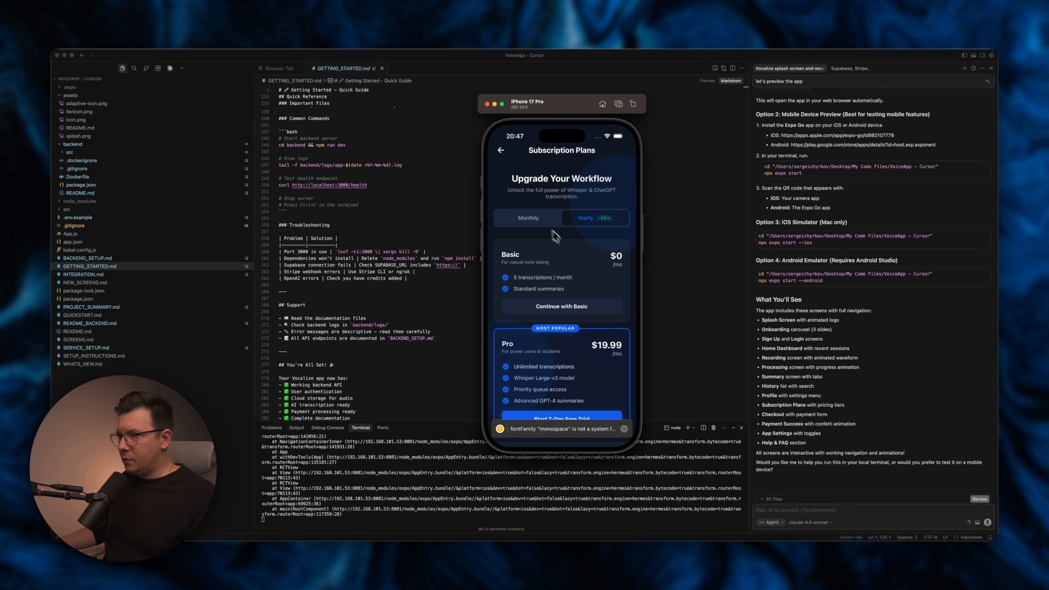
click(541, 220)
click(581, 306)
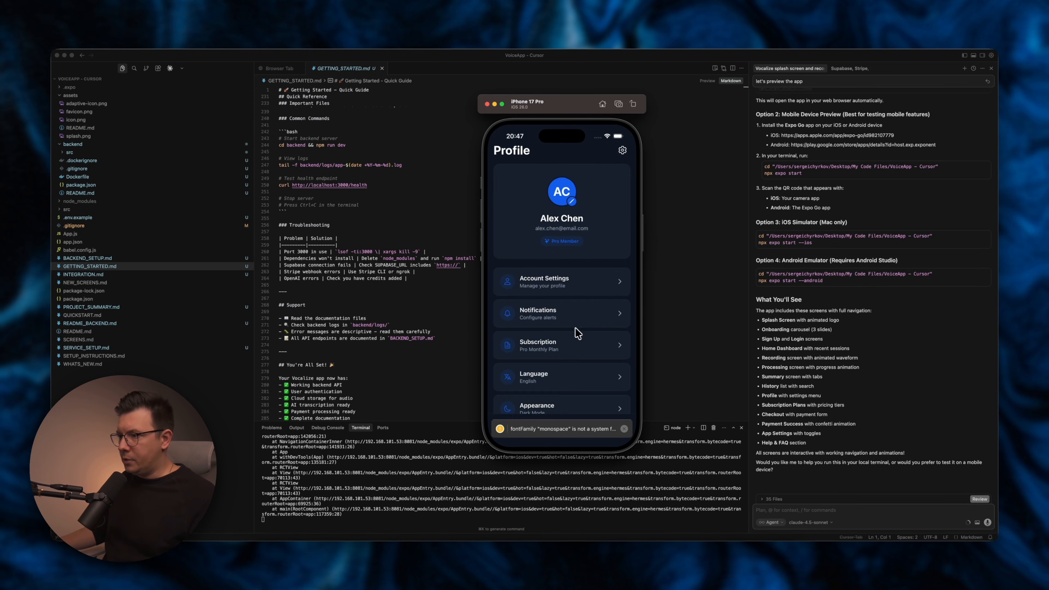
Scroll the profile menu and browse the Help & FAQ screen.
scroll(580, 376, down, 5)
click(587, 349)
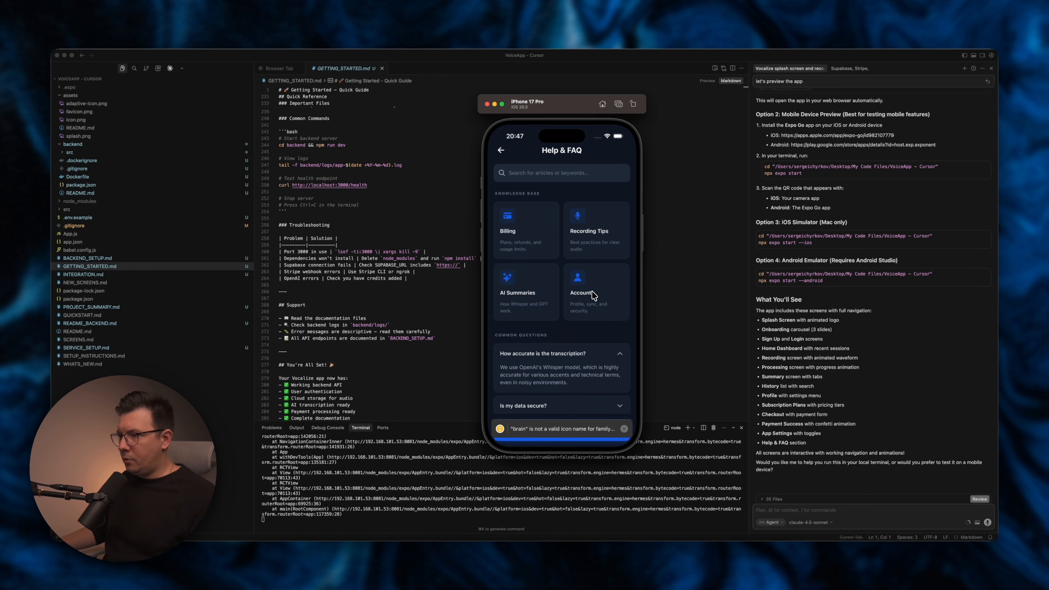
scroll(547, 362, down, 5)
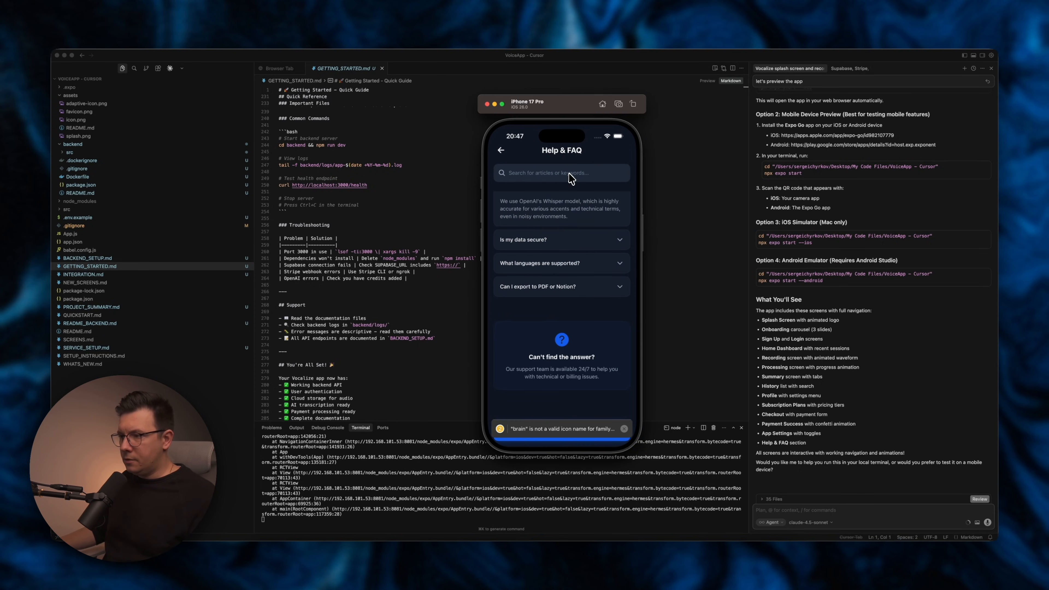
click(502, 150)
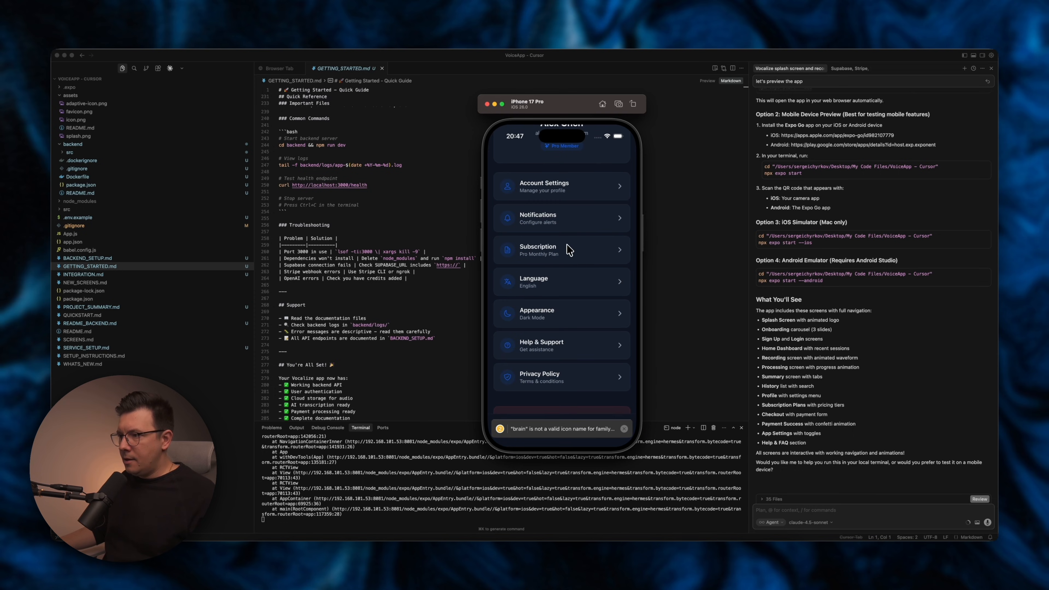
Open the App Settings screen from the profile and return.
click(566, 313)
drag(570, 304, 555, 454)
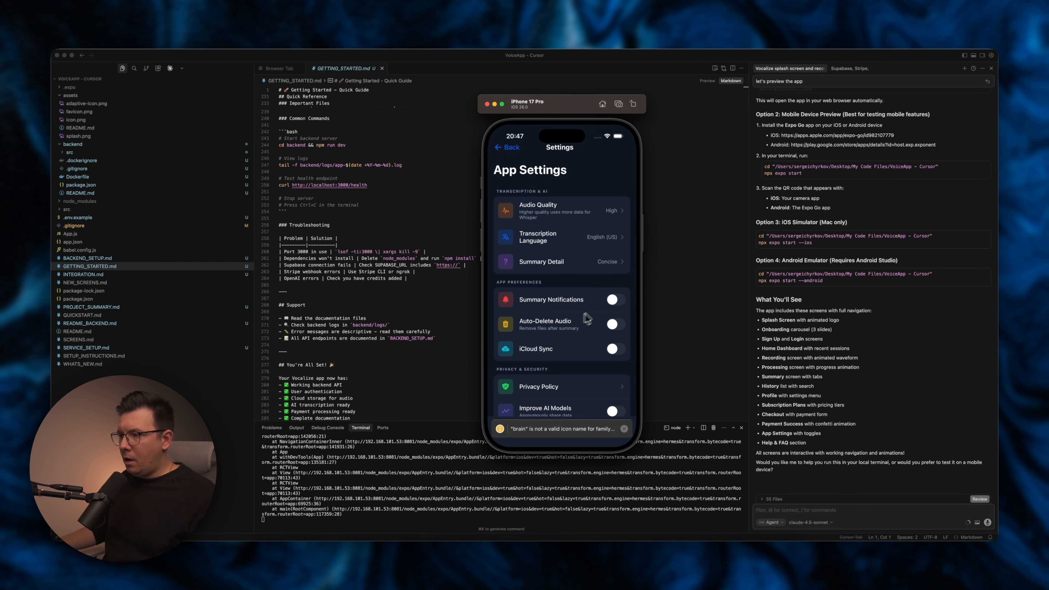
click(509, 148)
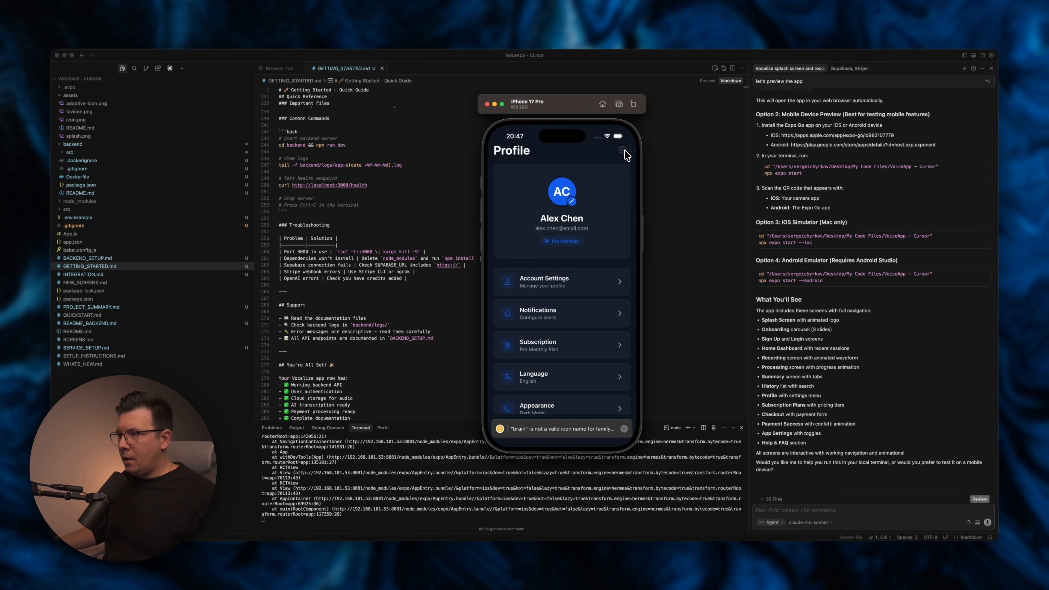
Cycle through the Profile, History, Analytics and Home tabs of the app.
click(625, 429)
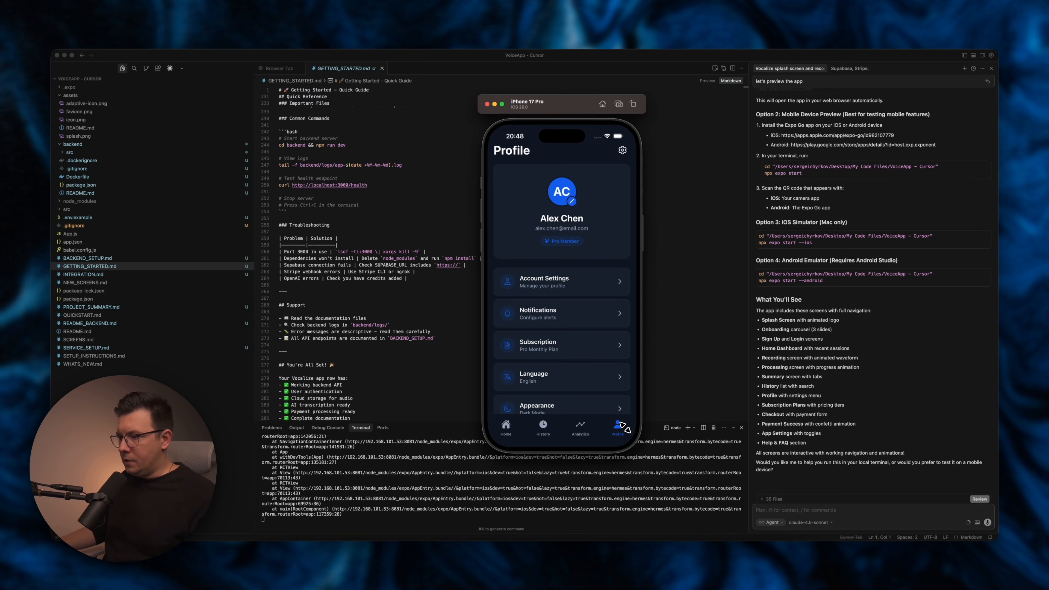
click(543, 425)
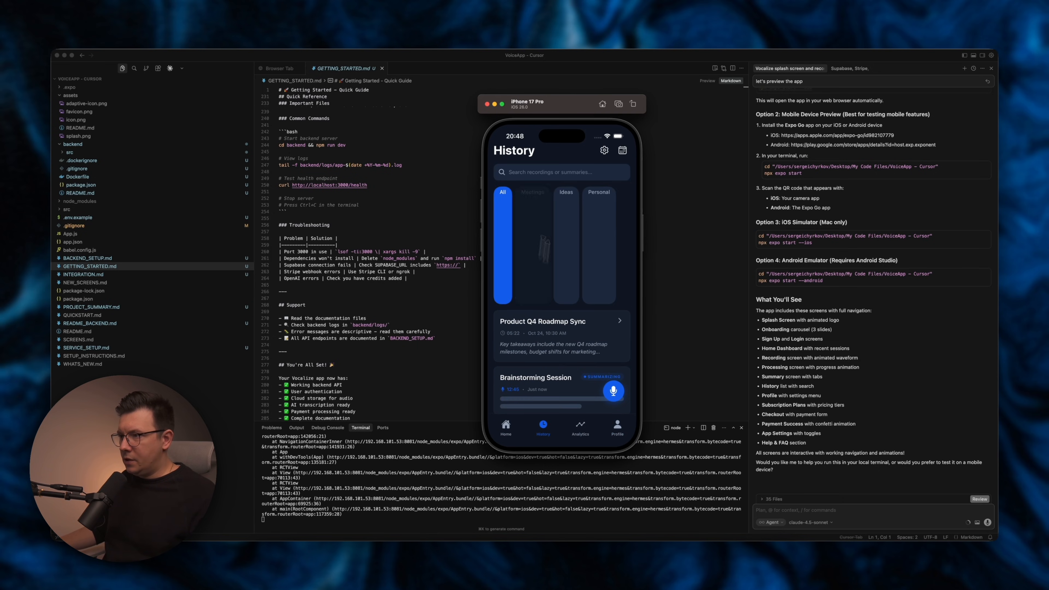
click(581, 430)
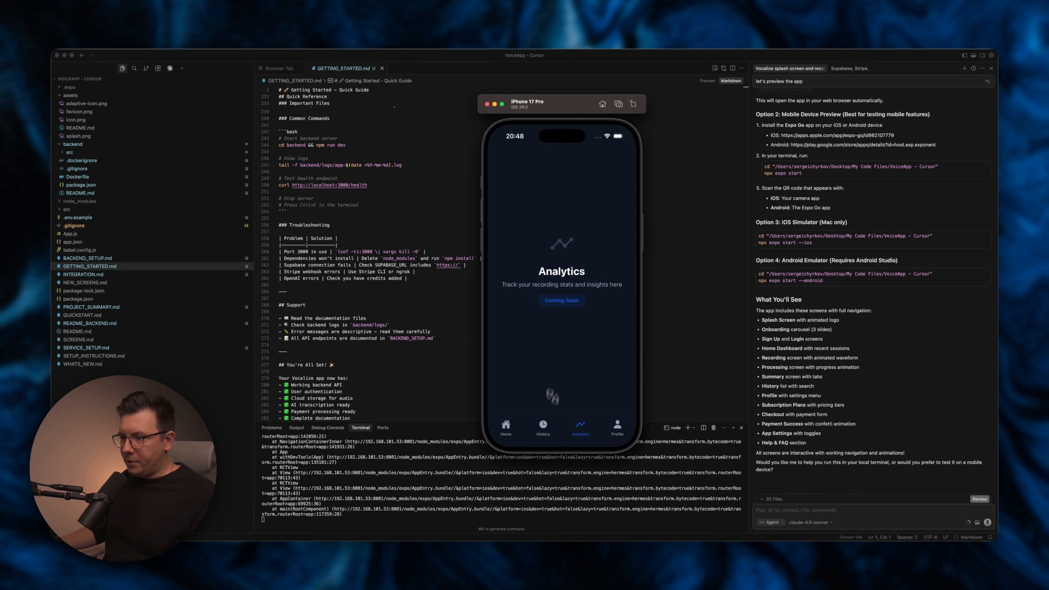
click(533, 428)
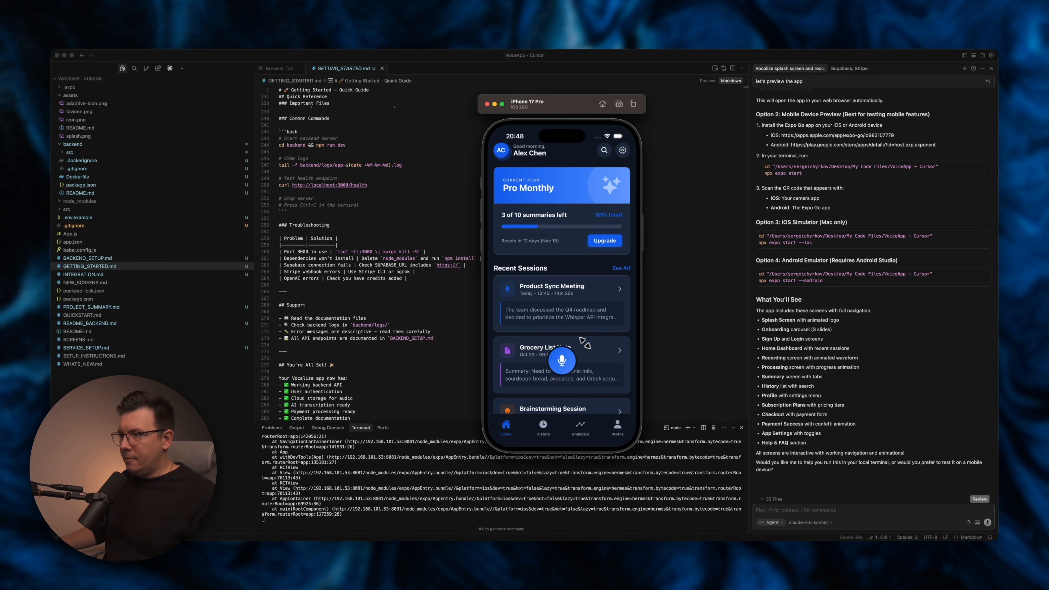